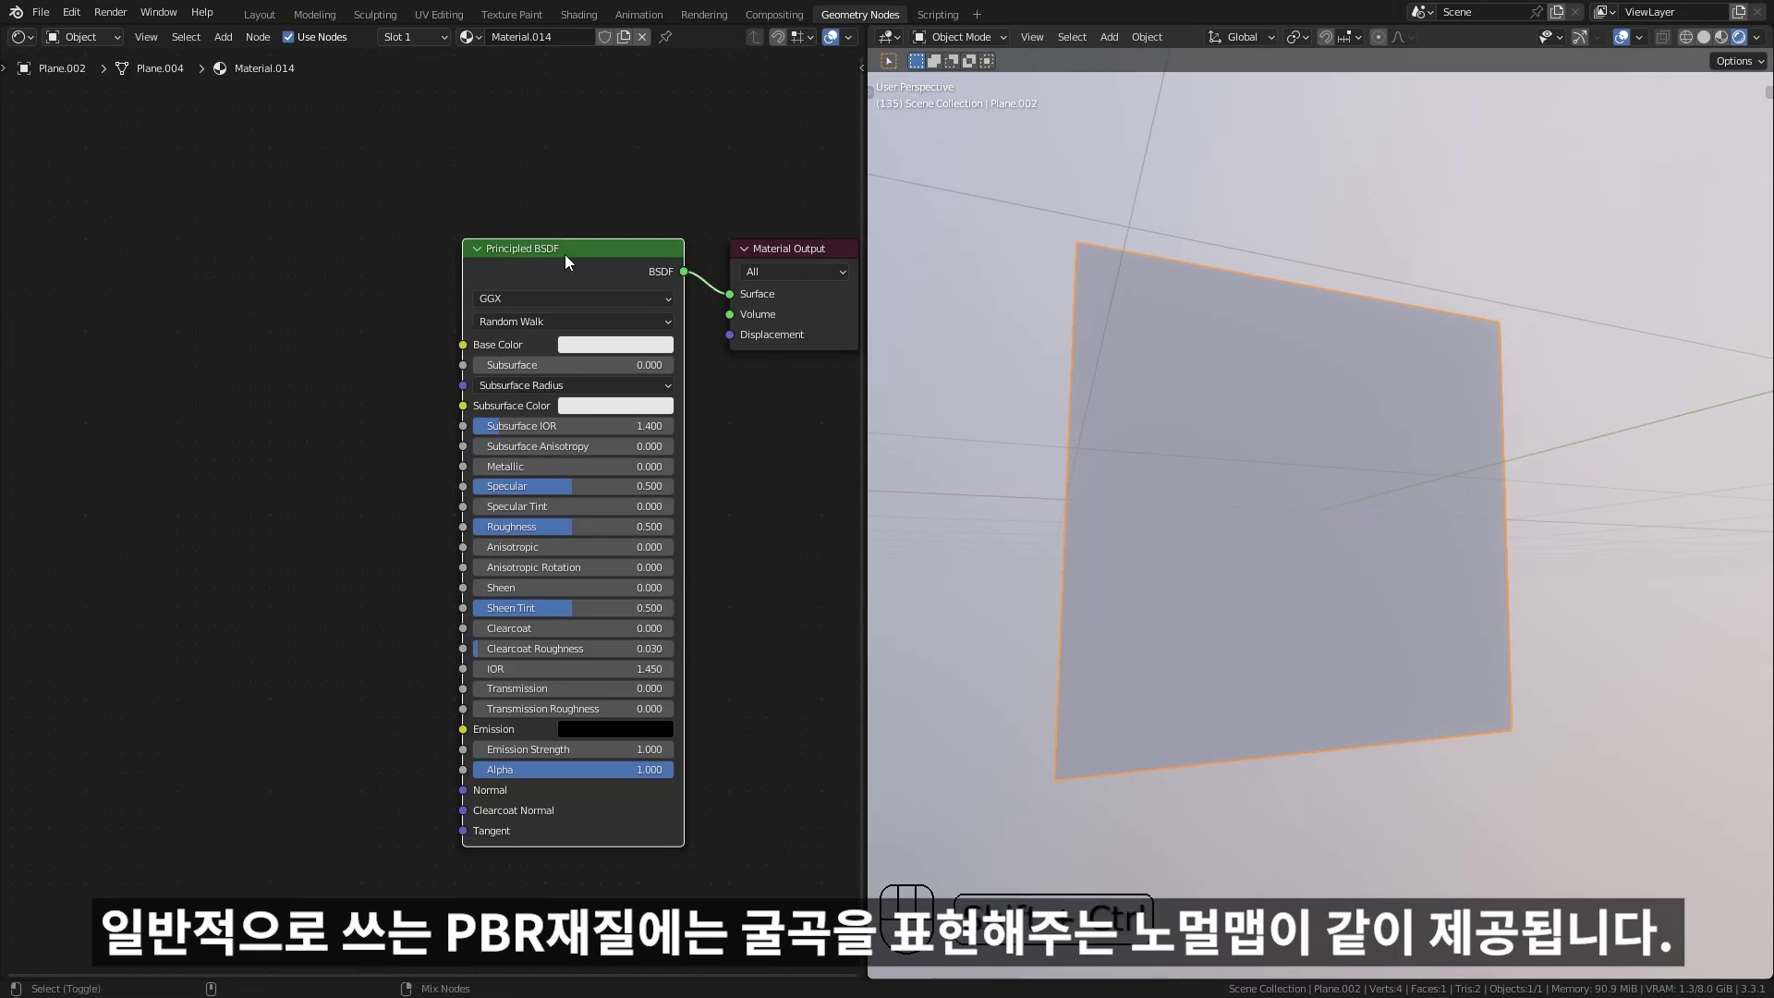
Build the paving material from NormalGL, Roughness and Color maps with Principled Texture Setup.
{"action": "key", "text": "ctrl+shift+t"}
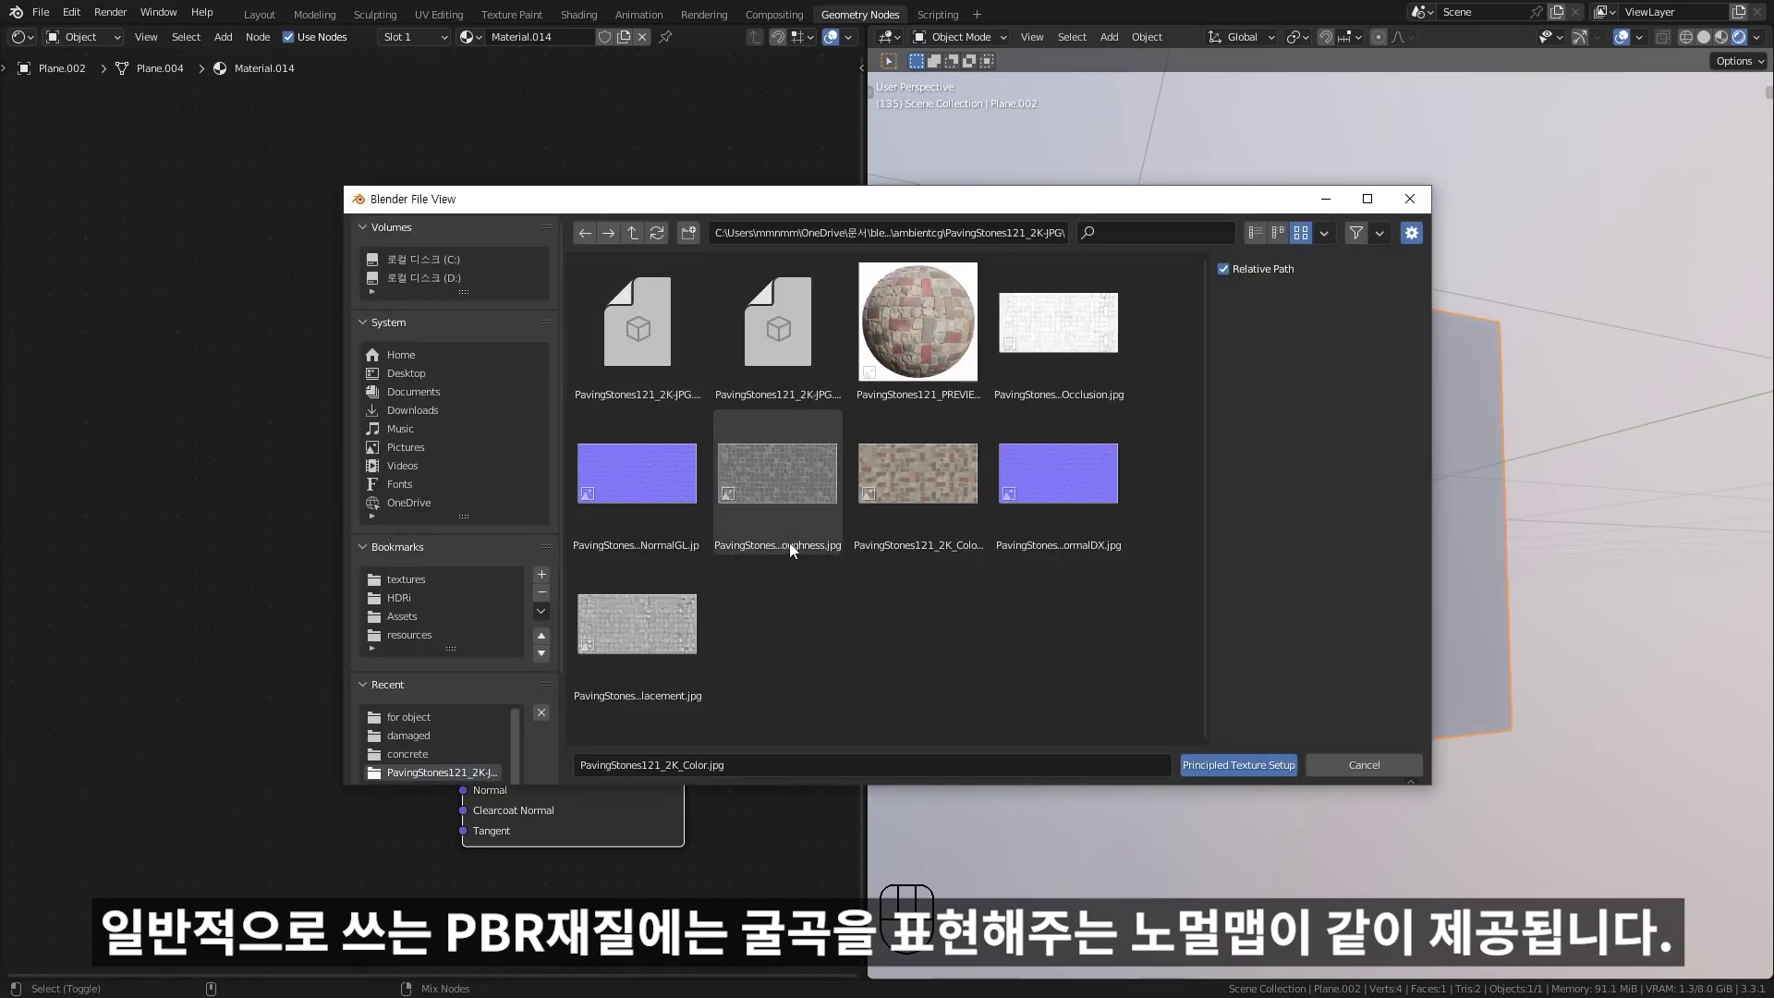
{"action": "left_click", "coordinate": [640, 520]}
{"action": "left_click", "coordinate": [780, 523], "text": "ctrl"}
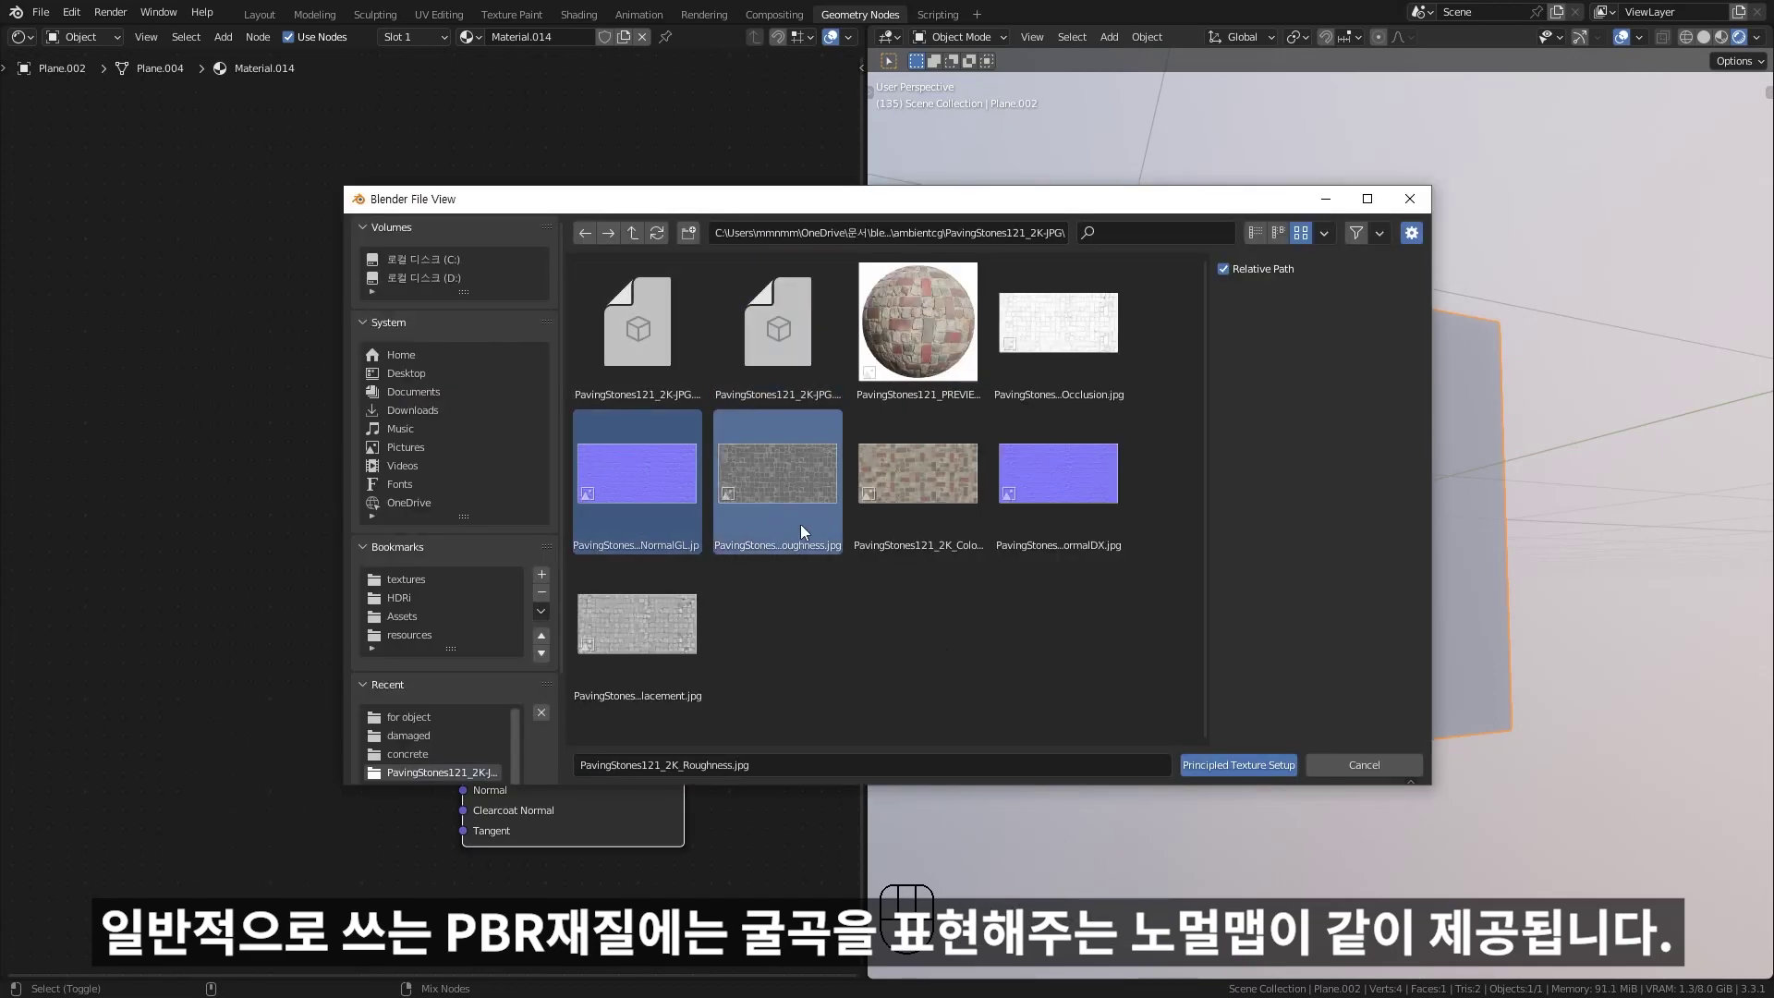
{"action": "left_click", "coordinate": [864, 545], "text": "ctrl"}
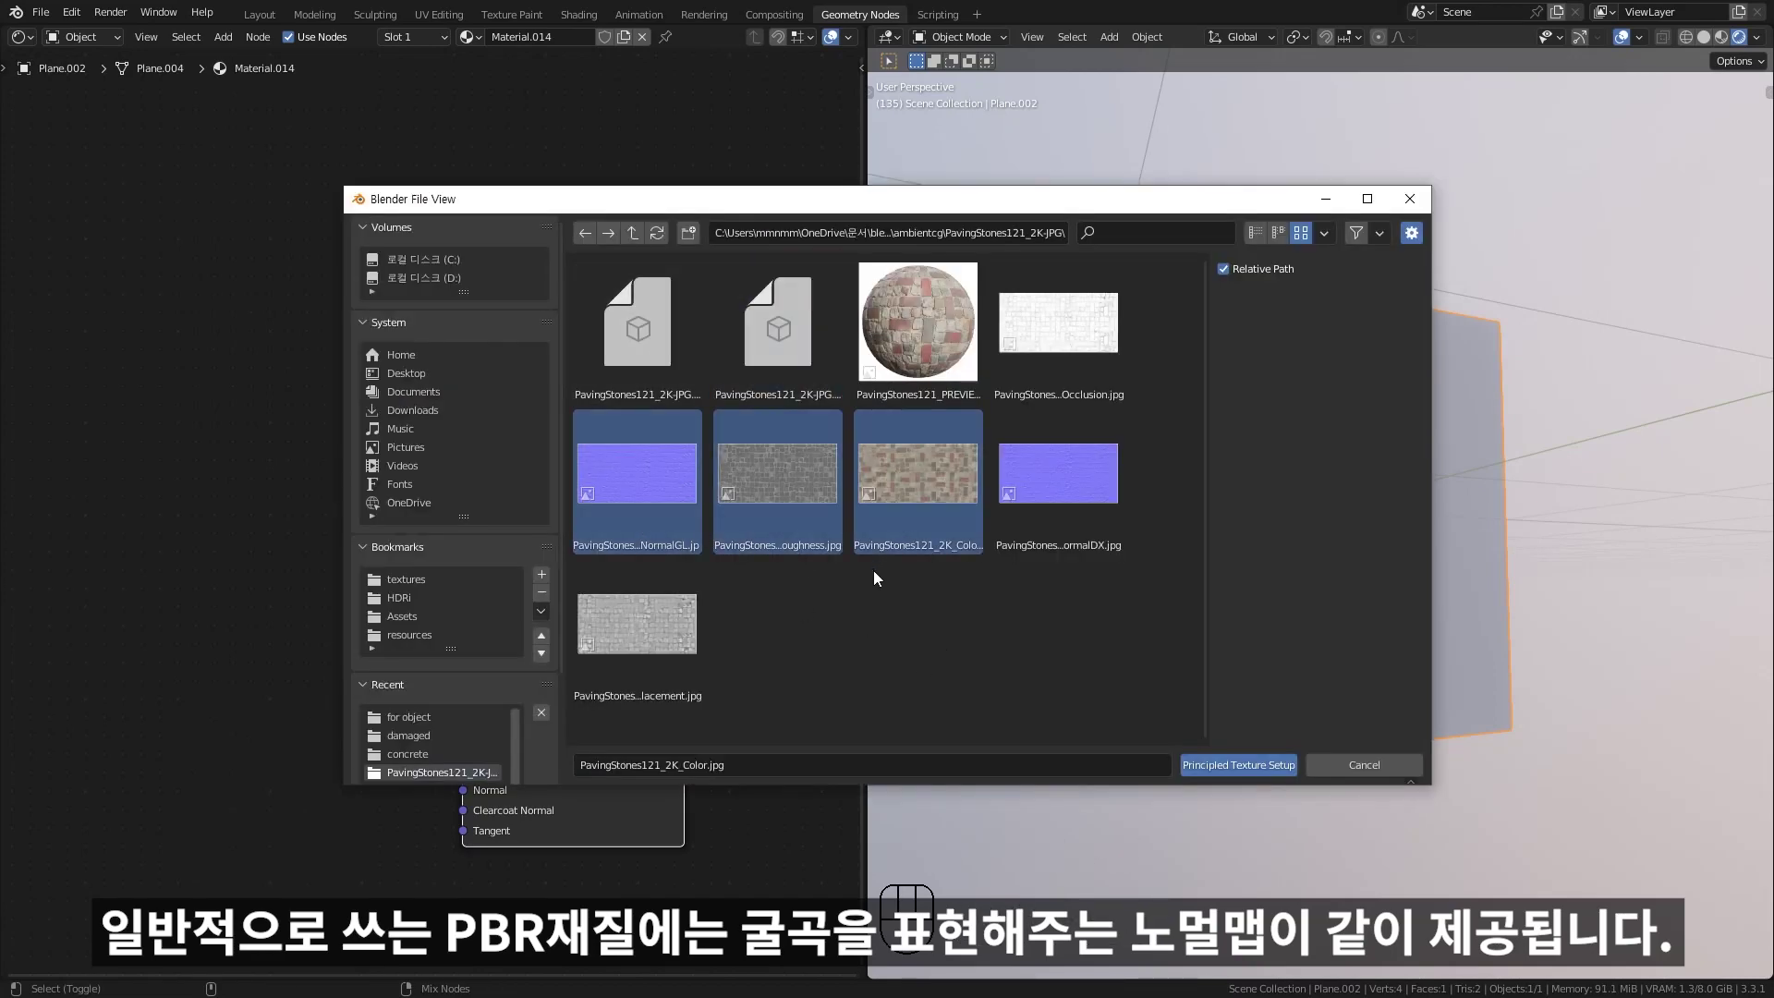
{"action": "left_click", "coordinate": [1199, 763]}
{"action": "middle_click_drag", "start_coordinate": [1144, 607], "coordinate": [1151, 600]}
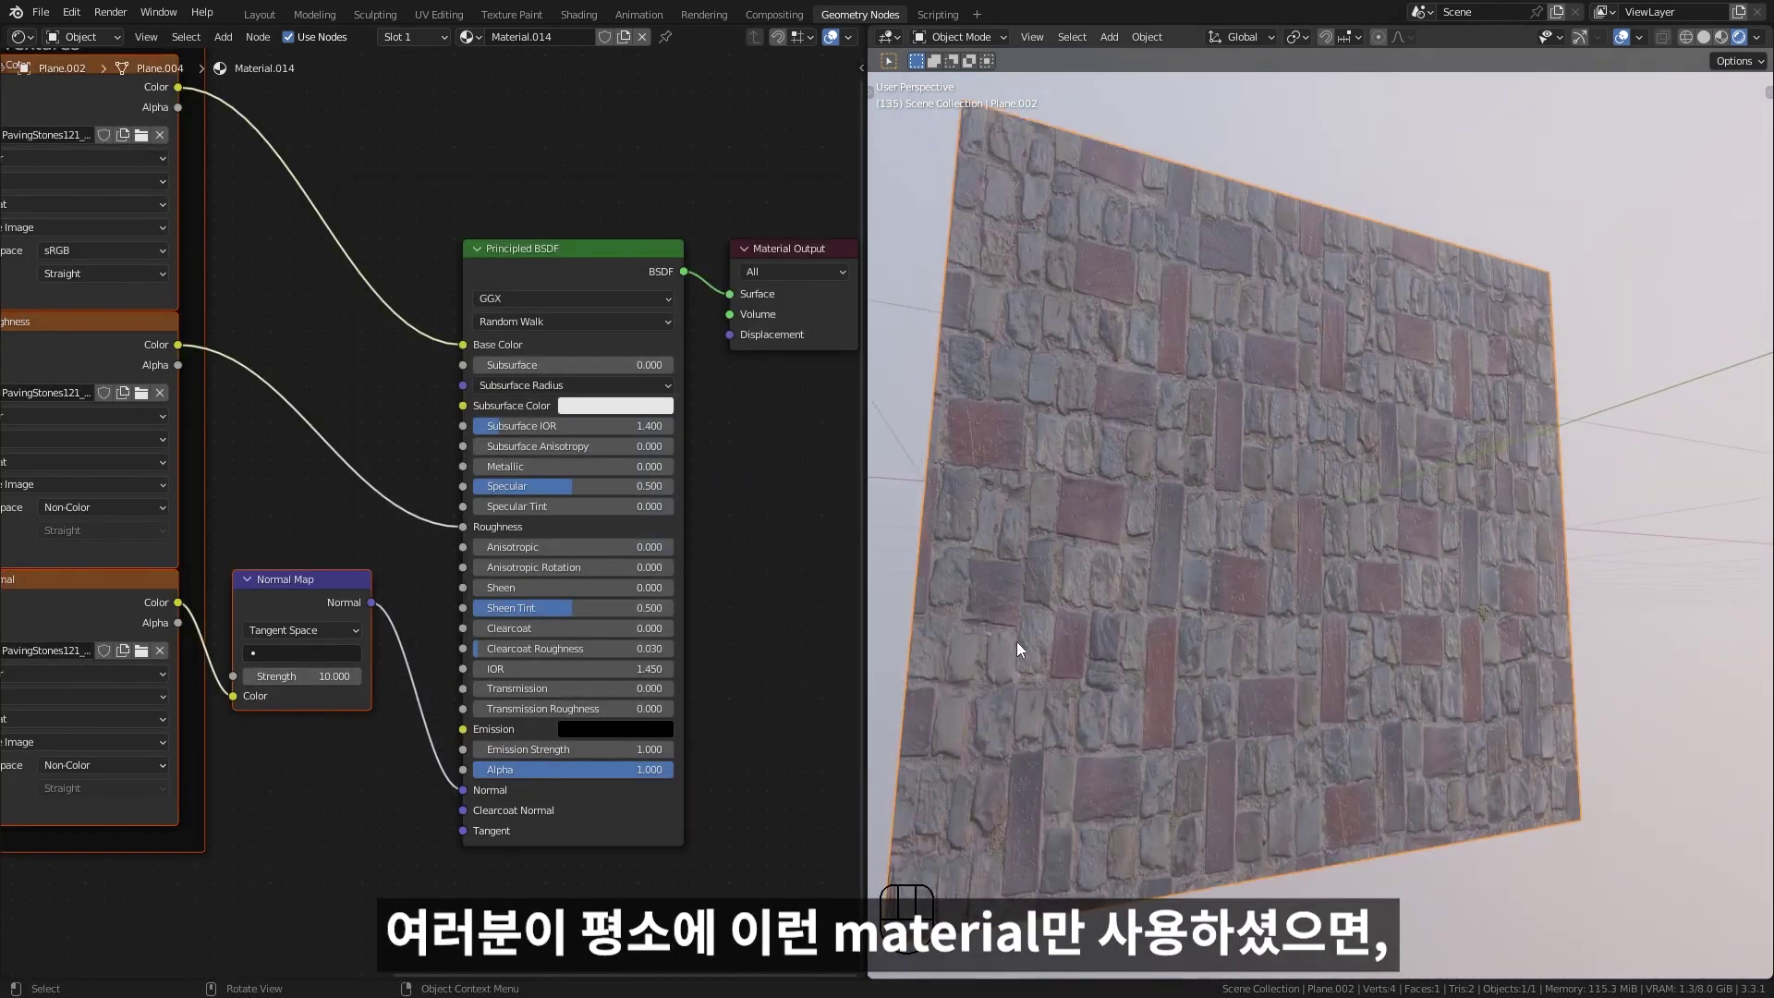
Add a Bump node and place it below the Normal Map.
{"action": "key", "text": "shift+a"}
{"action": "left_click", "coordinate": [554, 503]}
{"action": "left_click", "coordinate": [489, 709]}
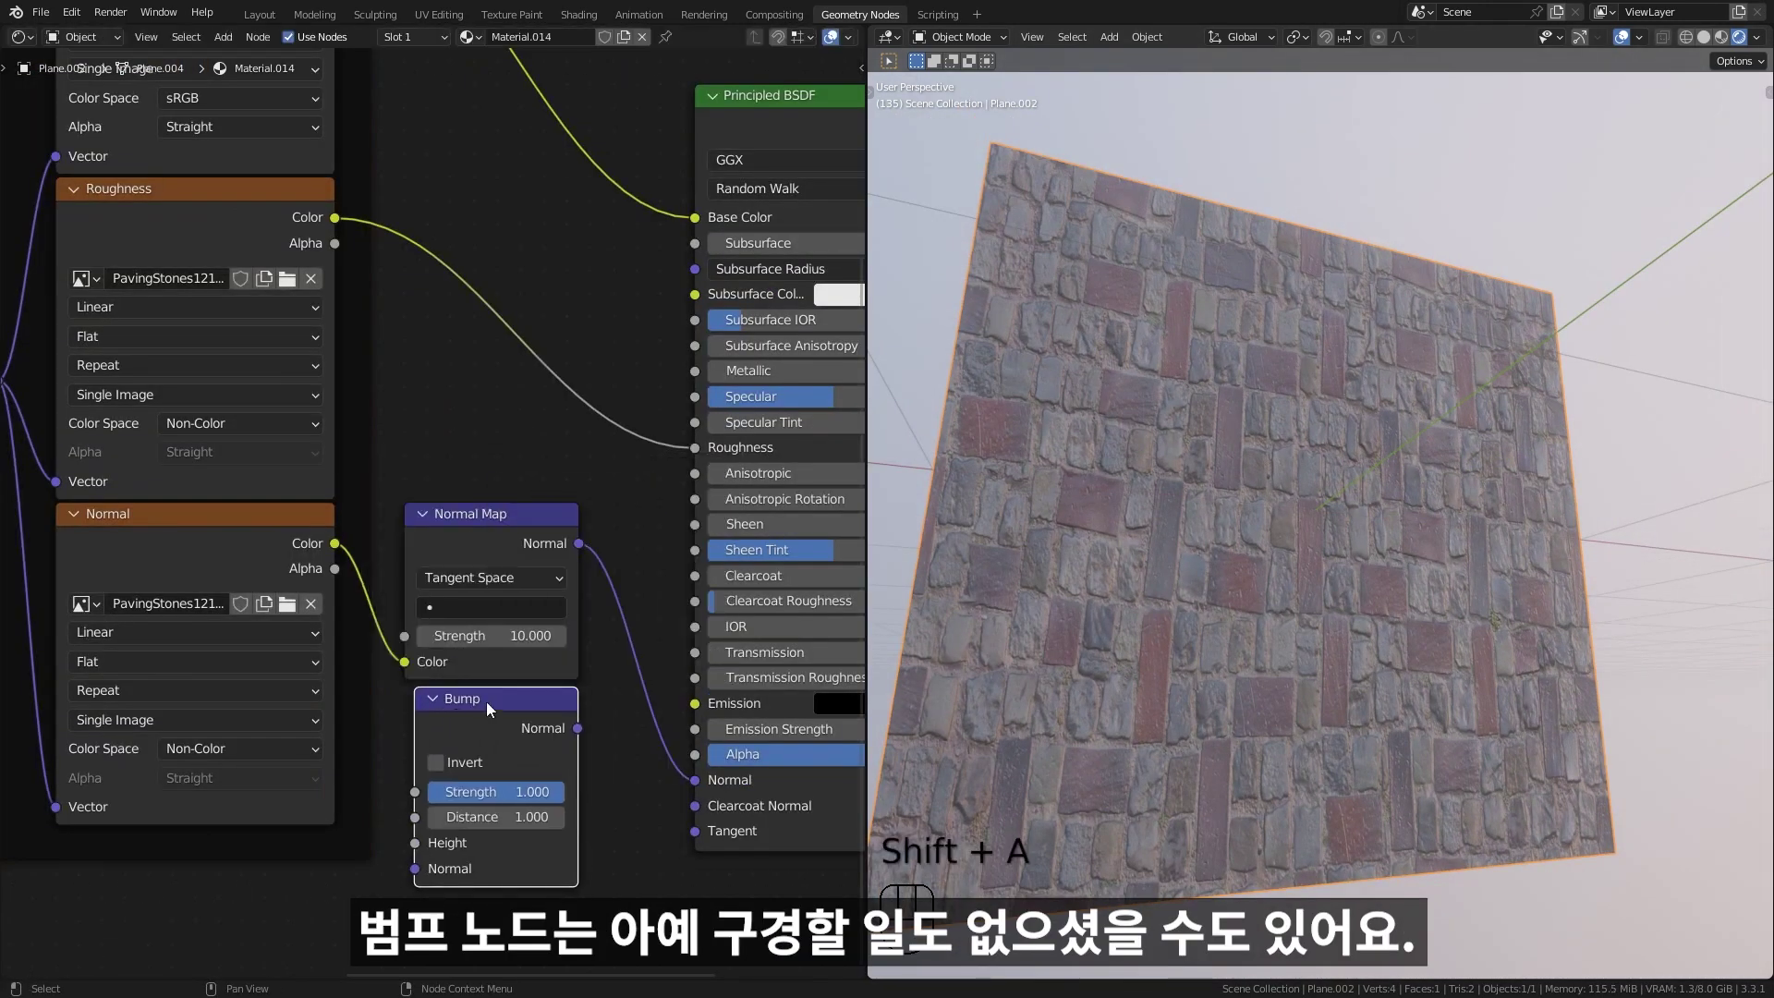
{"action": "key", "text": "g"}
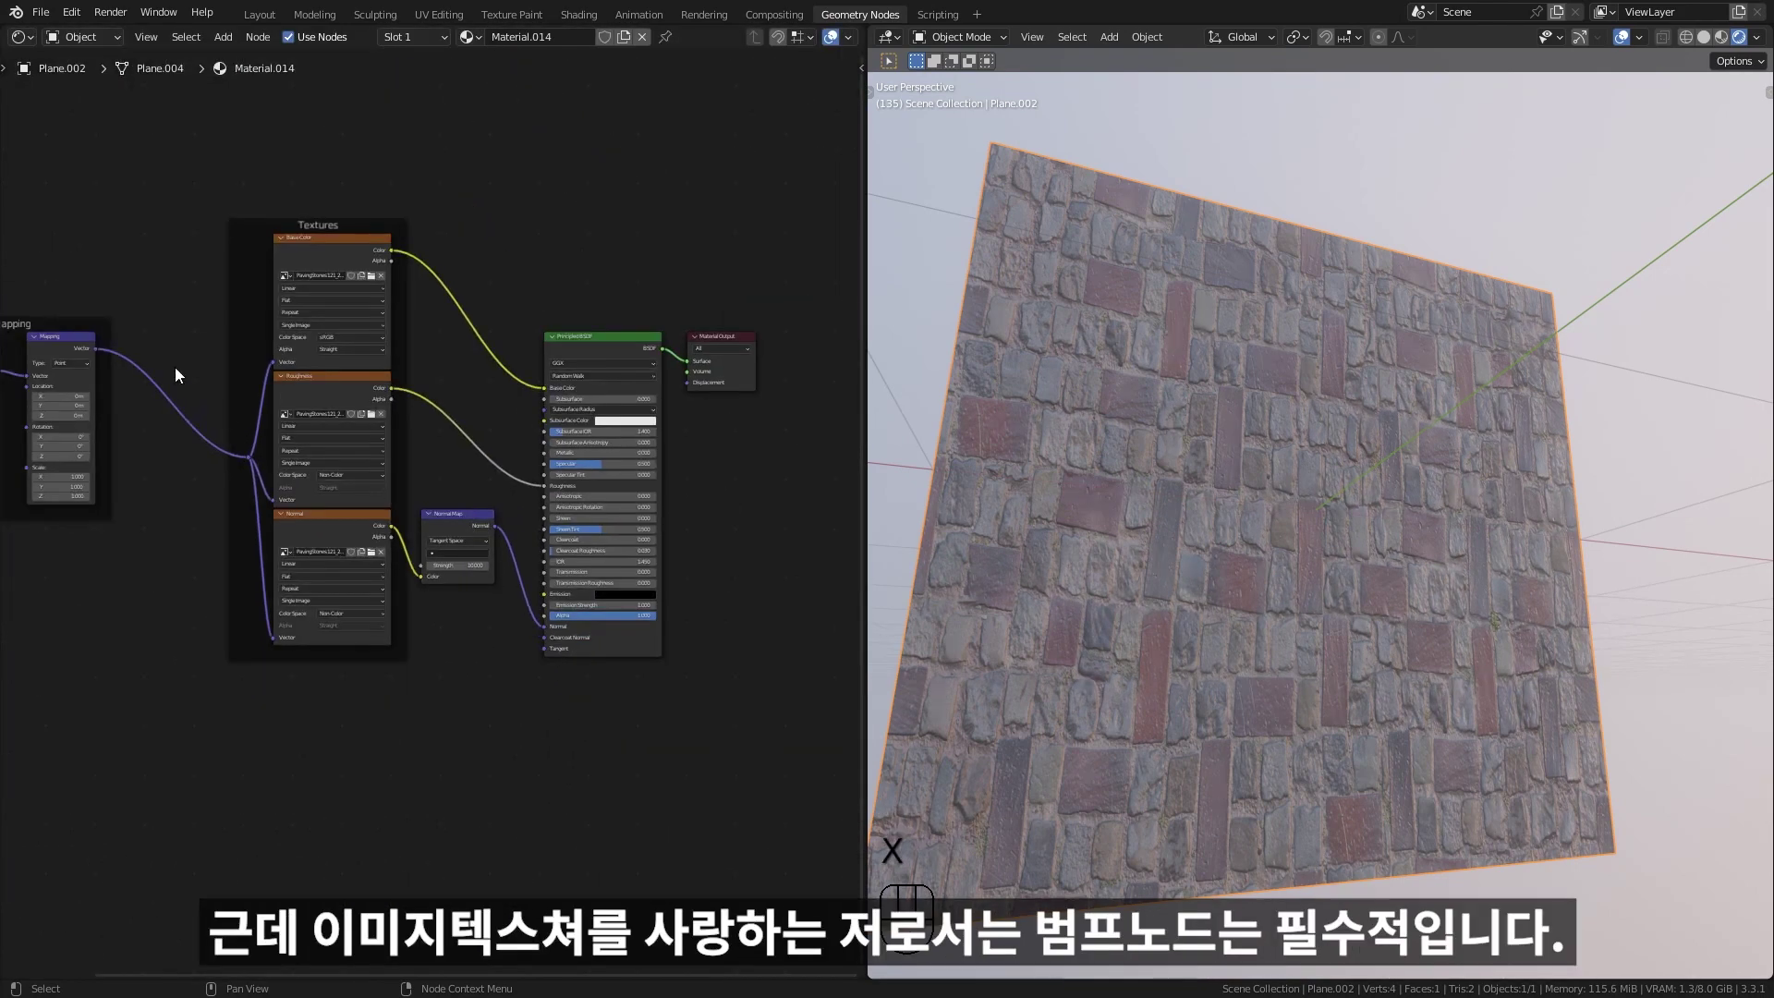
Delete the old texture nodes and load APC_0371.jpg into the Image Texture.
{"action": "left_click_drag", "start_coordinate": [61, 299], "coordinate": [411, 576]}
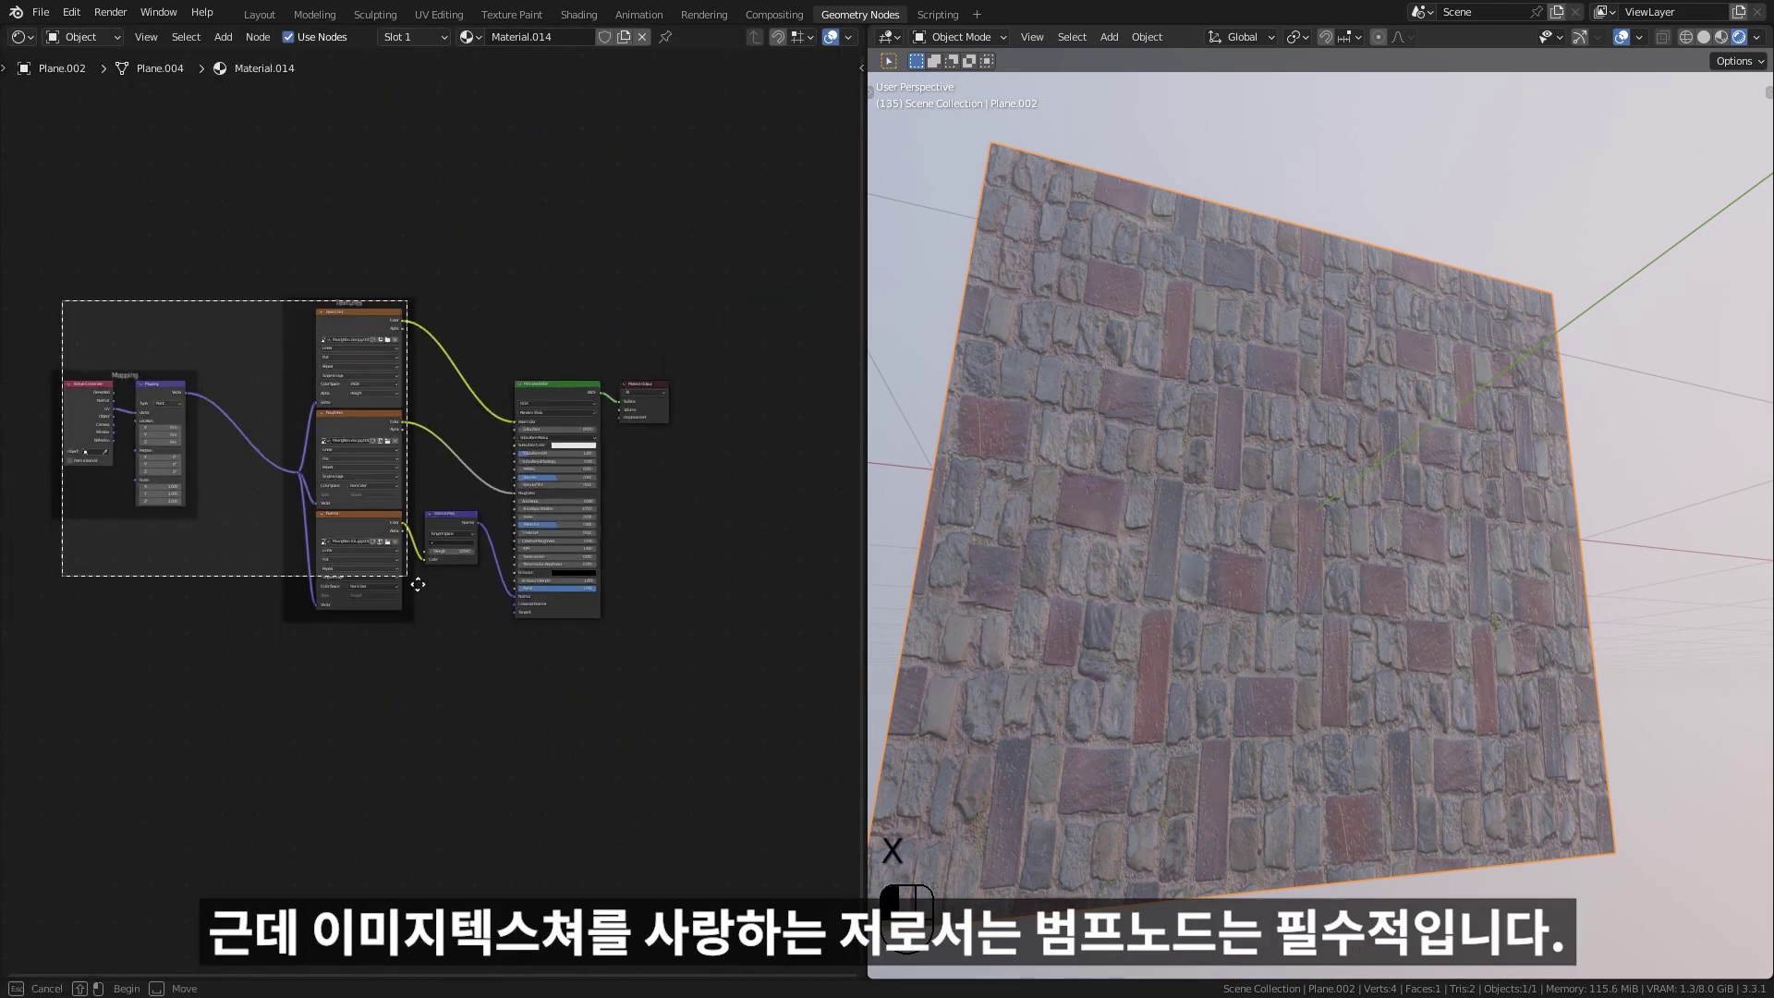
{"action": "key", "text": "x"}
{"action": "key", "text": "x"}
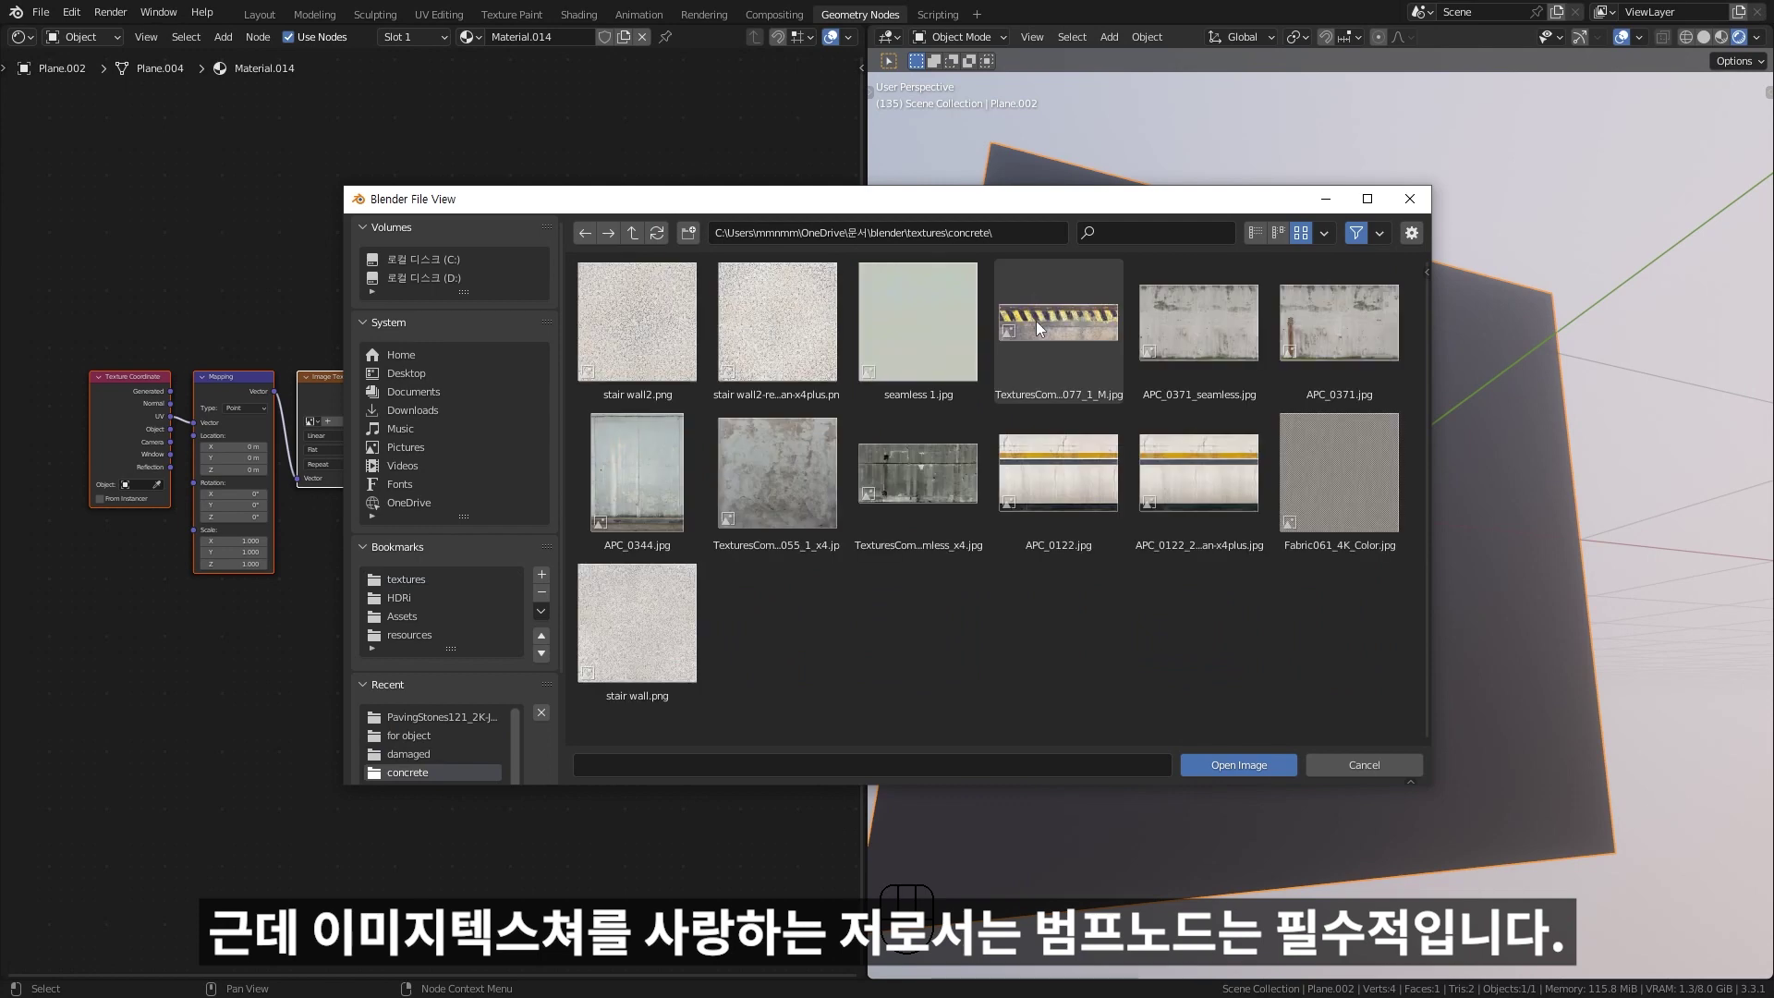
{"action": "double_click", "coordinate": [1305, 379]}
Widen the plane by scaling it along X.
{"action": "key", "text": "s"}
{"action": "key", "text": "x"}
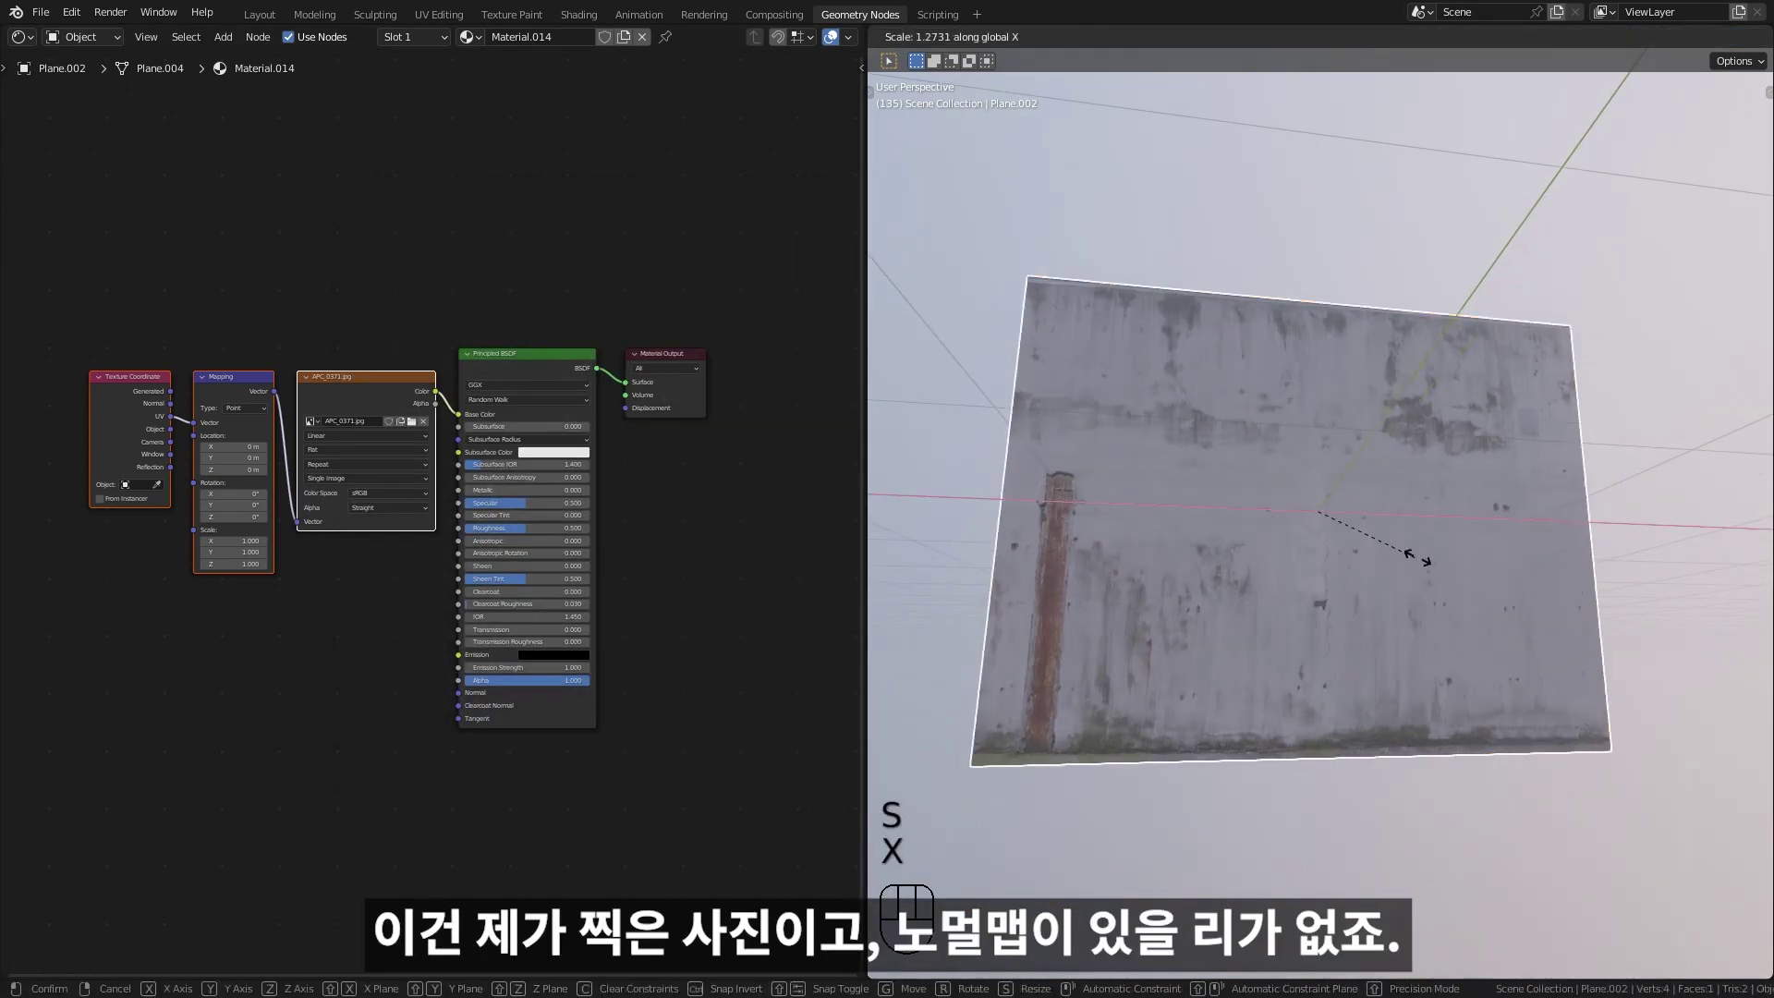
{"action": "left_click", "coordinate": [1393, 579]}
{"action": "mouse_move", "coordinate": [1394, 580]}
{"action": "middle_mouse_down"}
{"action": "mouse_move", "coordinate": [1473, 561]}
{"action": "mouse_move", "coordinate": [1370, 584]}
{"action": "mouse_move", "coordinate": [1432, 569]}
{"action": "middle_mouse_up"}
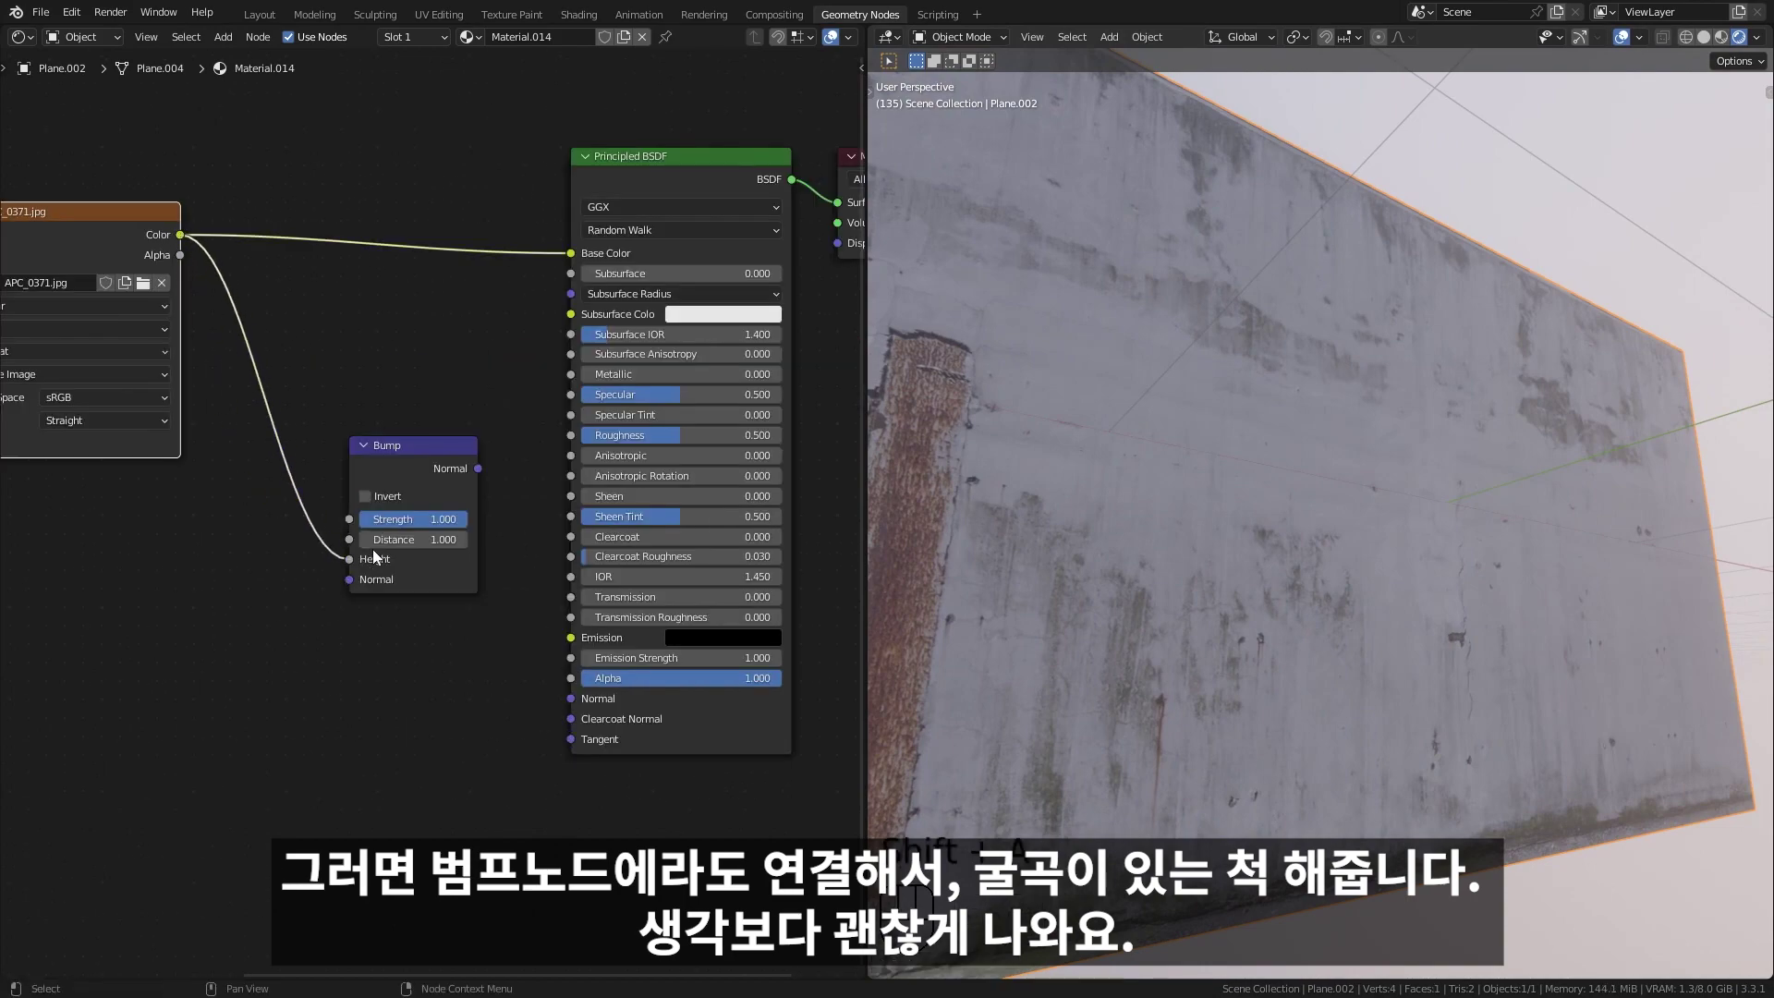
Connect the Bump output to the Principled BSDF Normal and view the bumpy wall up close.
{"action": "left_click_drag", "start_coordinate": [477, 468], "coordinate": [570, 699]}
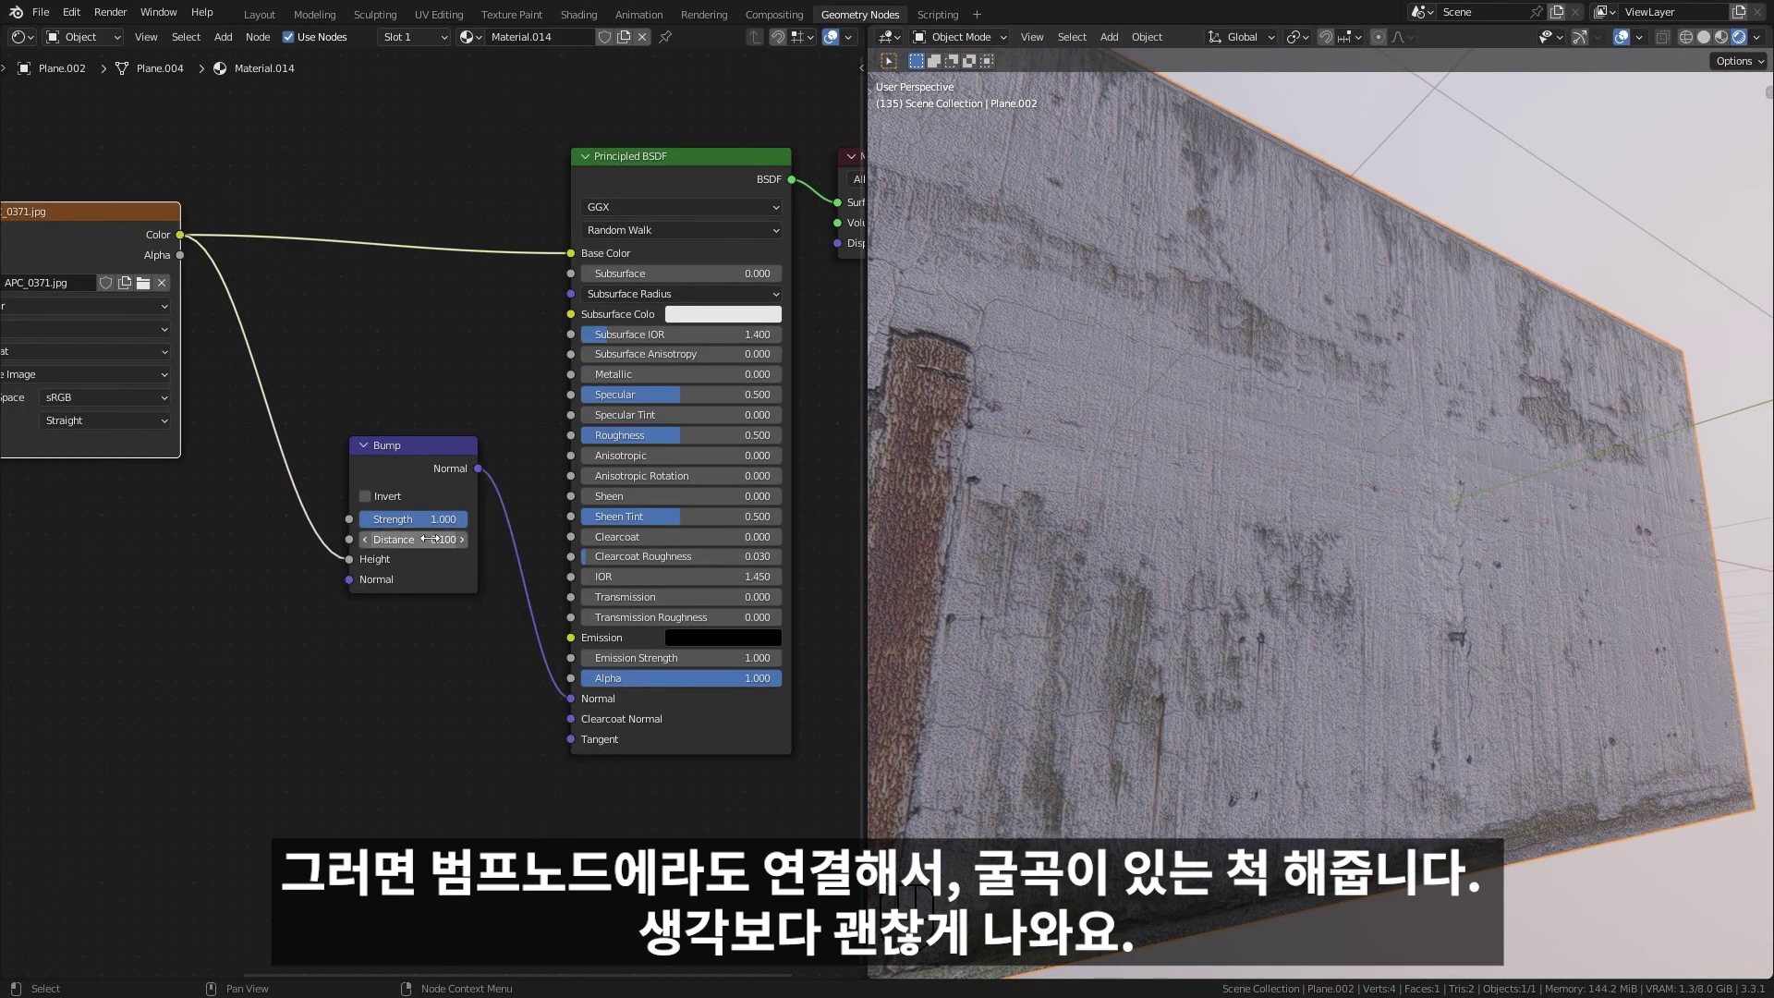
{"action": "mouse_move", "coordinate": [924, 541]}
{"action": "middle_mouse_down"}
{"action": "mouse_move", "coordinate": [1148, 555]}
{"action": "mouse_move", "coordinate": [1133, 566]}
{"action": "middle_mouse_up"}
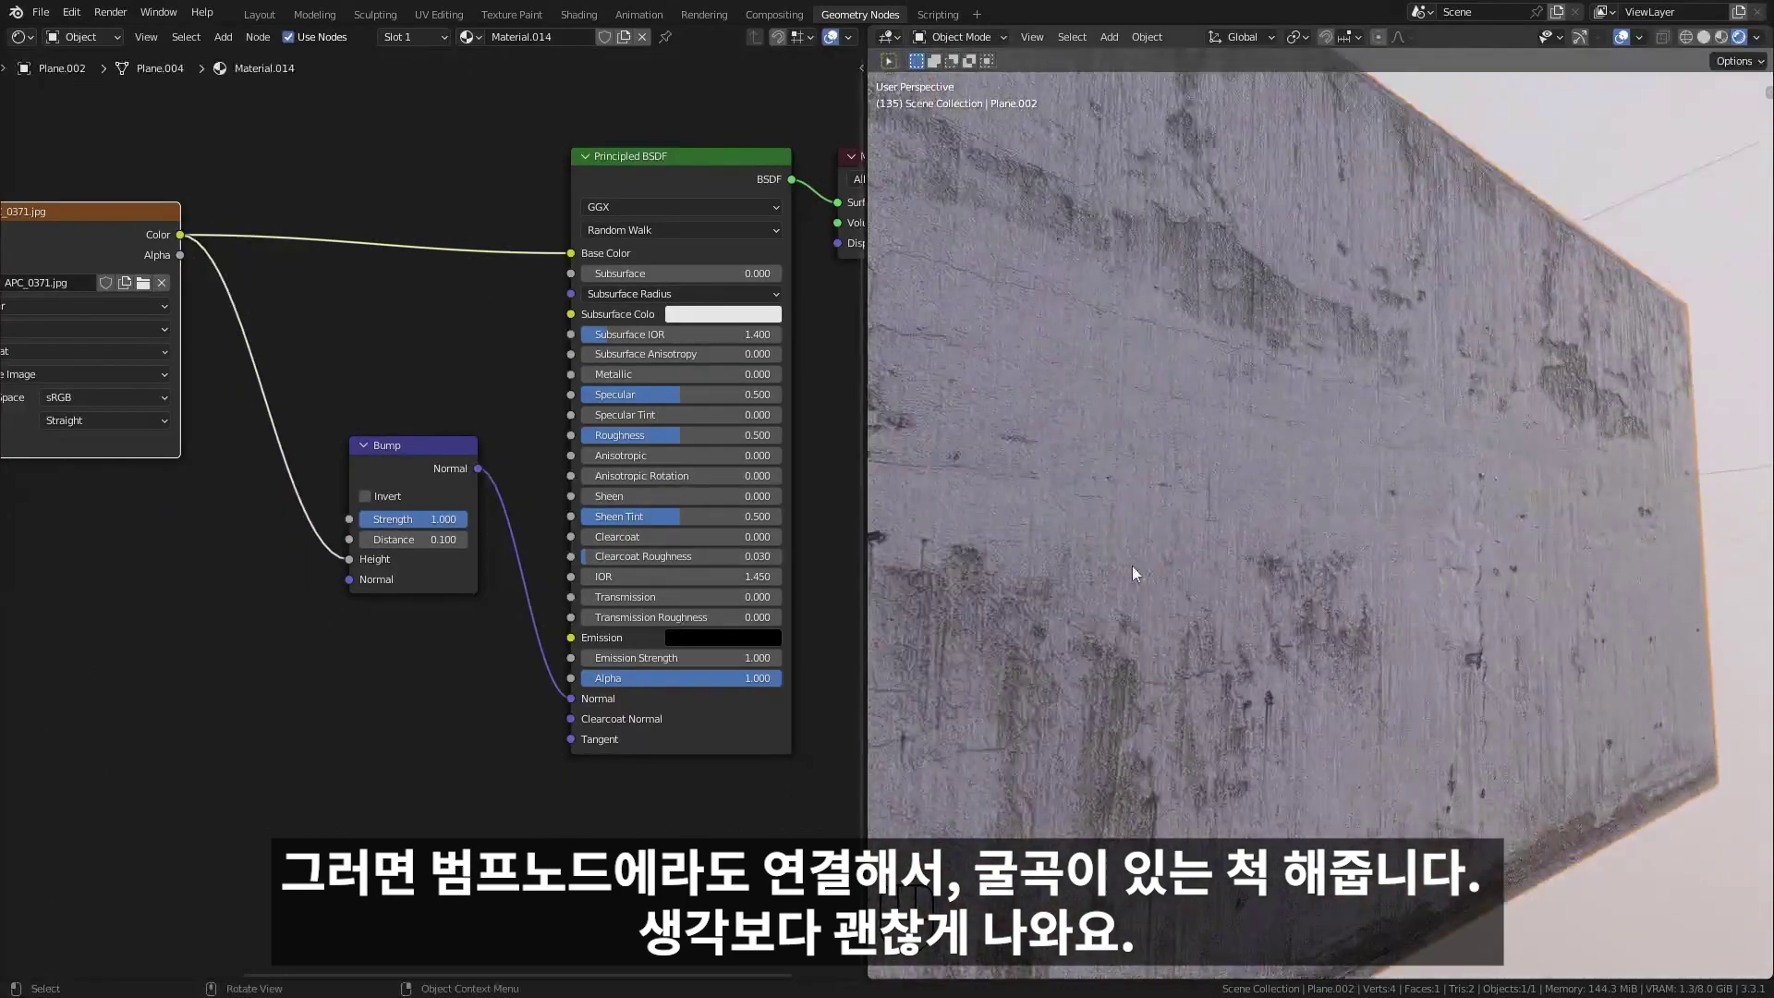
{"action": "scroll", "coordinate": [1191, 606], "scroll_direction": "up", "scroll_amount": 3}
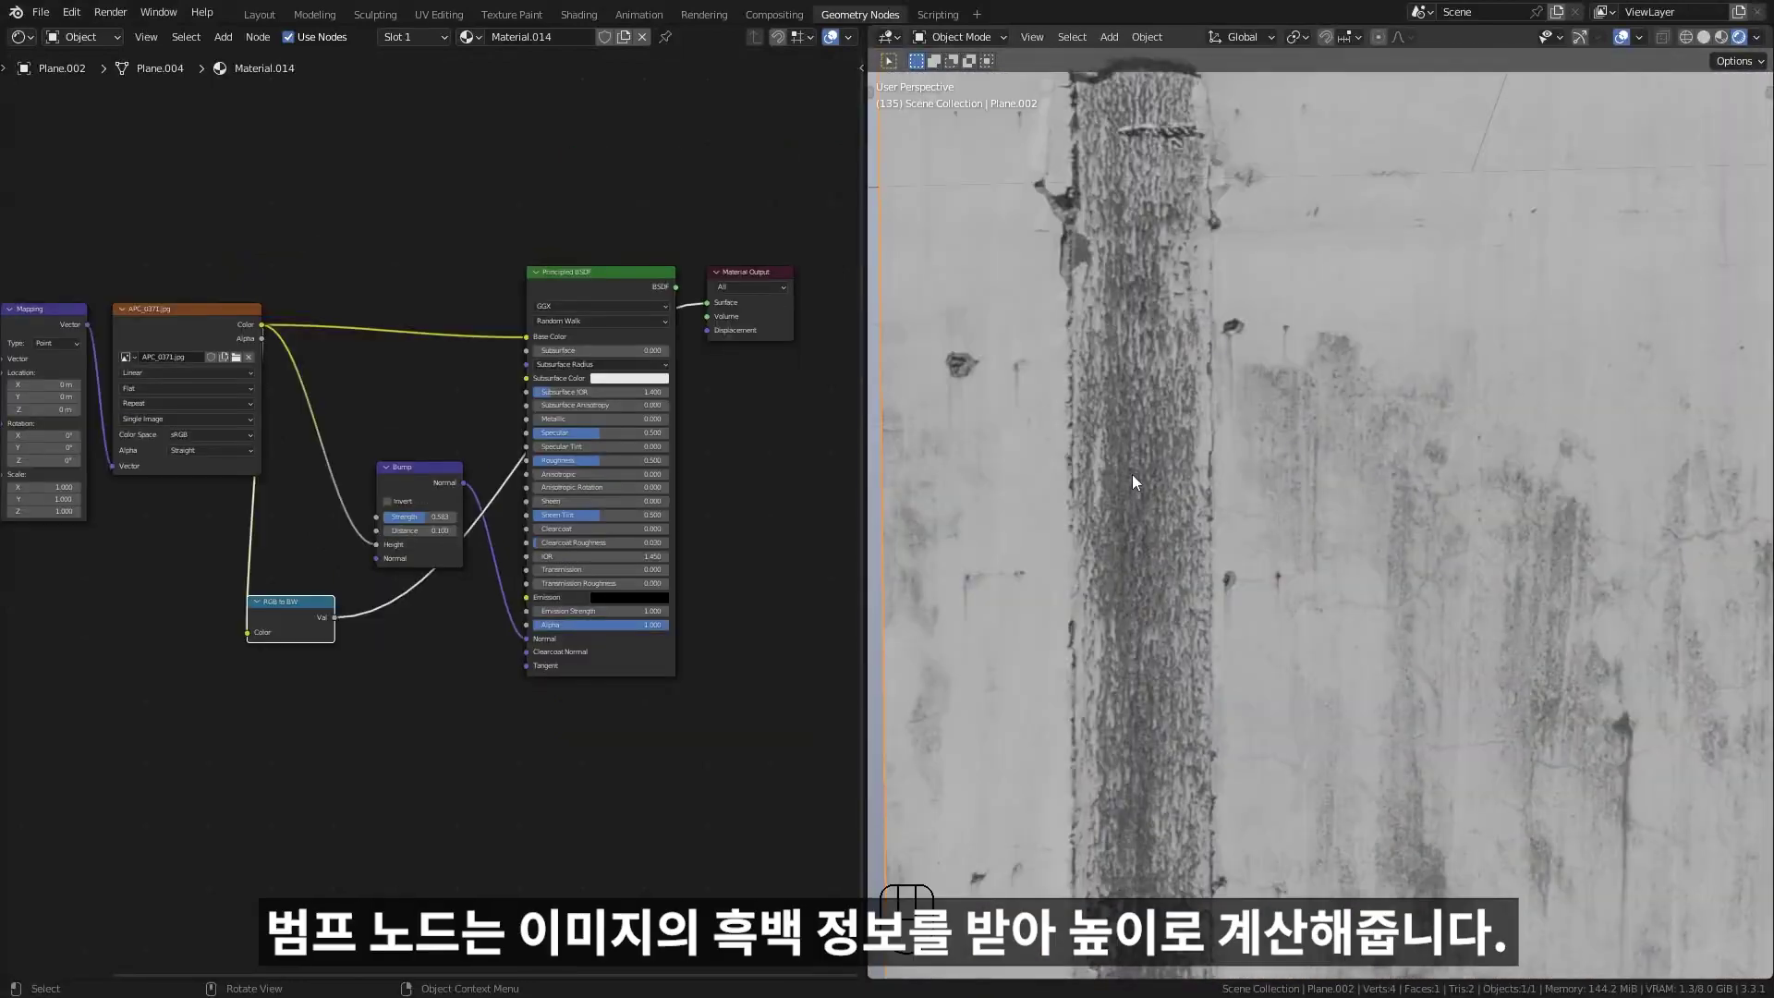
Pan across the wall, then switch the preview back to the shaded Principled BSDF.
{"action": "middle_click_drag", "start_coordinate": [1195, 491], "coordinate": [1229, 618], "text": "shift"}
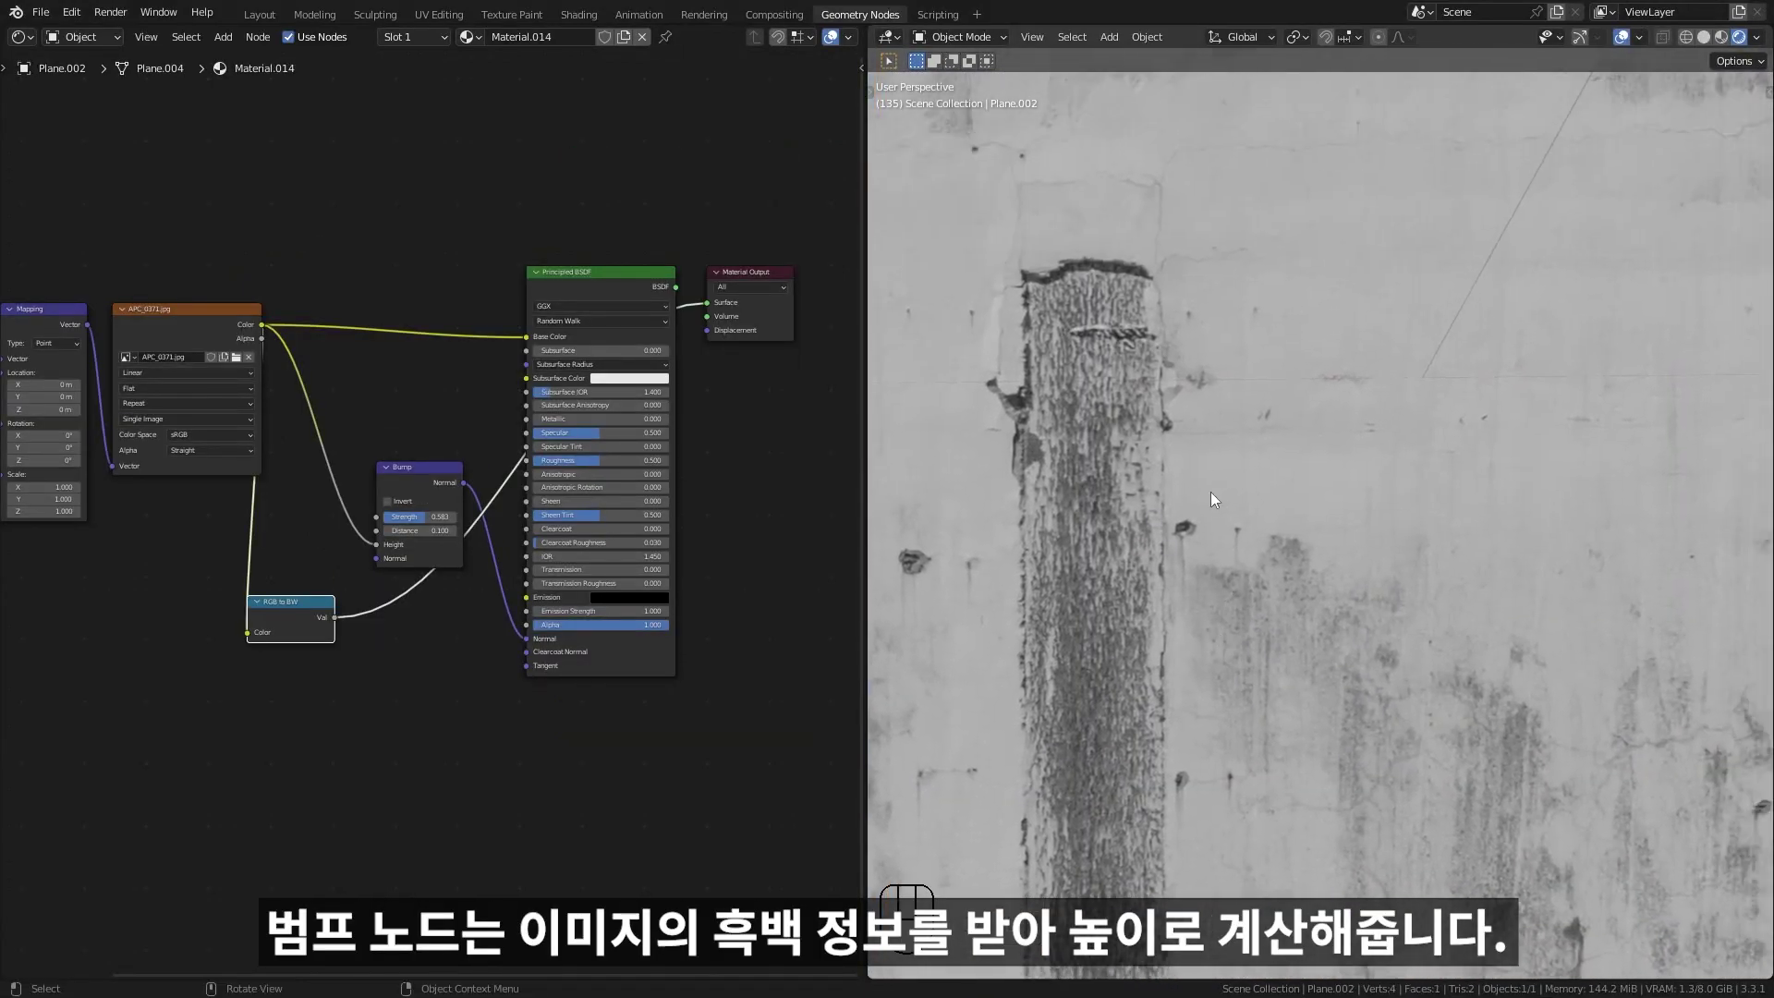
{"action": "mouse_move", "coordinate": [1228, 451]}
{"action": "middle_mouse_down", "text": "shift"}
{"action": "mouse_move", "coordinate": [1433, 479]}
{"action": "mouse_move", "coordinate": [1371, 584]}
{"action": "mouse_move", "coordinate": [1251, 484]}
{"action": "mouse_move", "coordinate": [1310, 435]}
{"action": "mouse_move", "coordinate": [1302, 478]}
{"action": "middle_mouse_up", "text": "shift"}
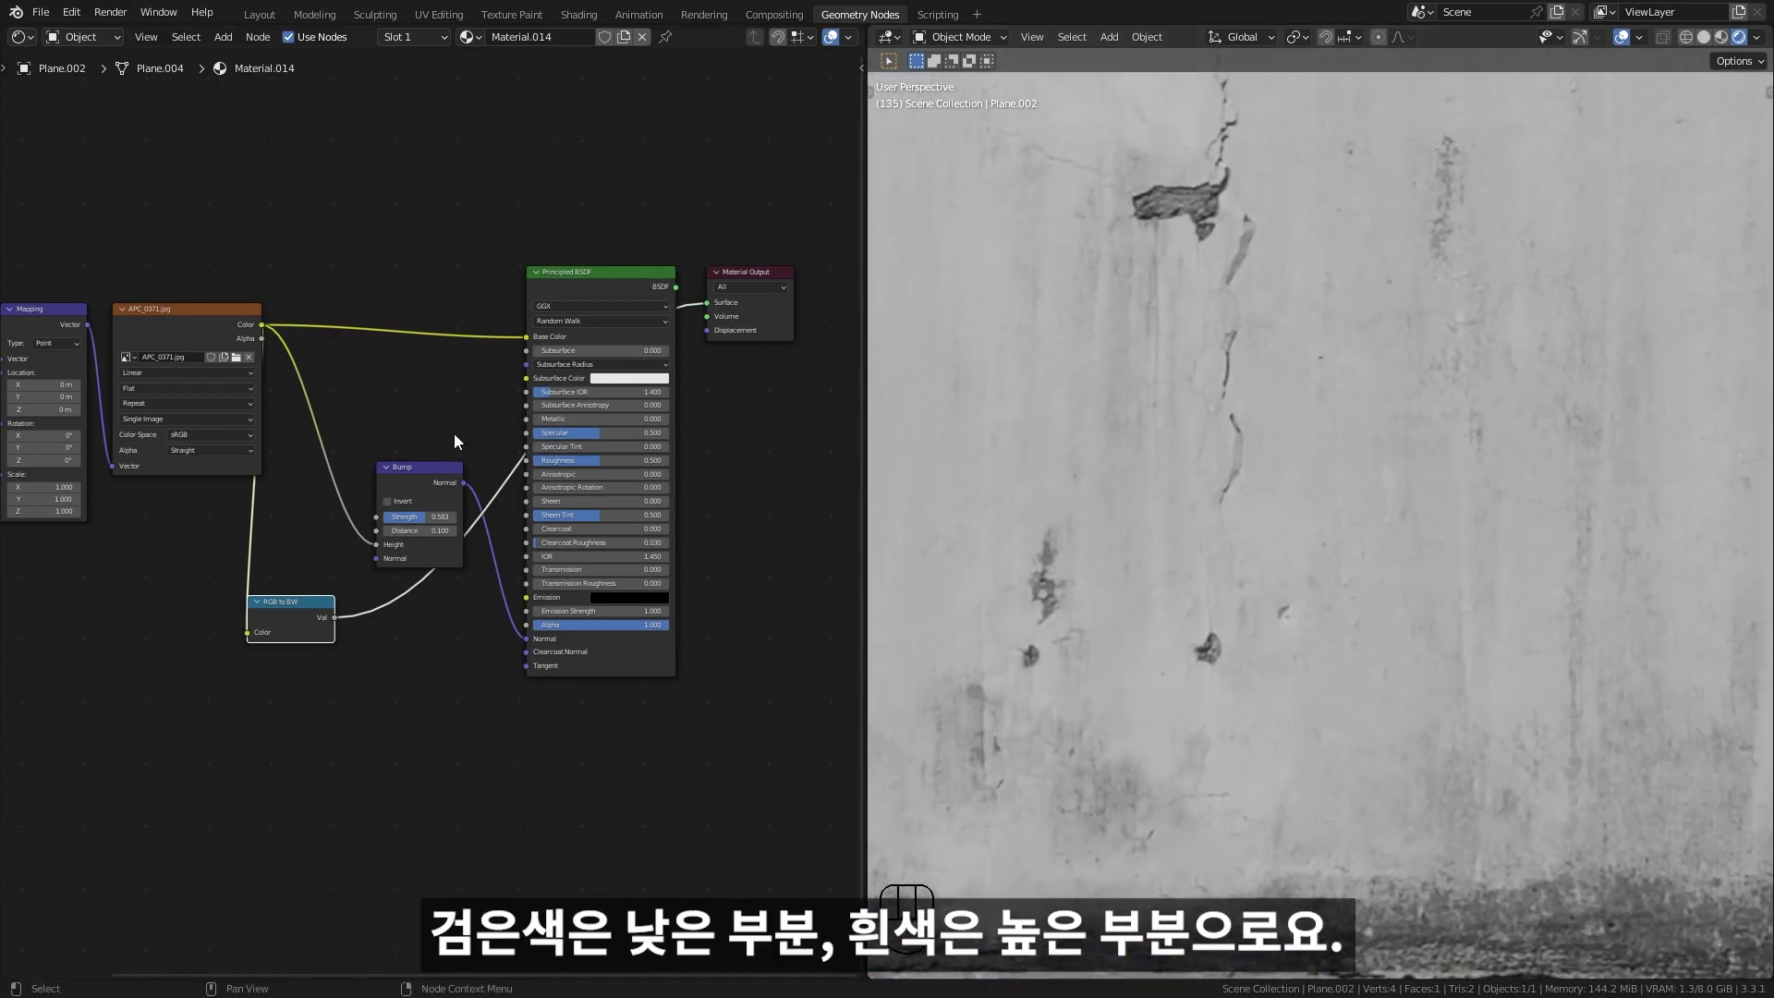
{"action": "left_click", "coordinate": [588, 284], "text": "ctrl+shift"}
{"action": "mouse_move", "coordinate": [1185, 598]}
{"action": "middle_mouse_down"}
{"action": "mouse_move", "coordinate": [1275, 560]}
{"action": "mouse_move", "coordinate": [1220, 667]}
{"action": "mouse_move", "coordinate": [1295, 584]}
{"action": "mouse_move", "coordinate": [1222, 652]}
{"action": "mouse_move", "coordinate": [1240, 613]}
{"action": "mouse_move", "coordinate": [1245, 707]}
{"action": "middle_mouse_up"}
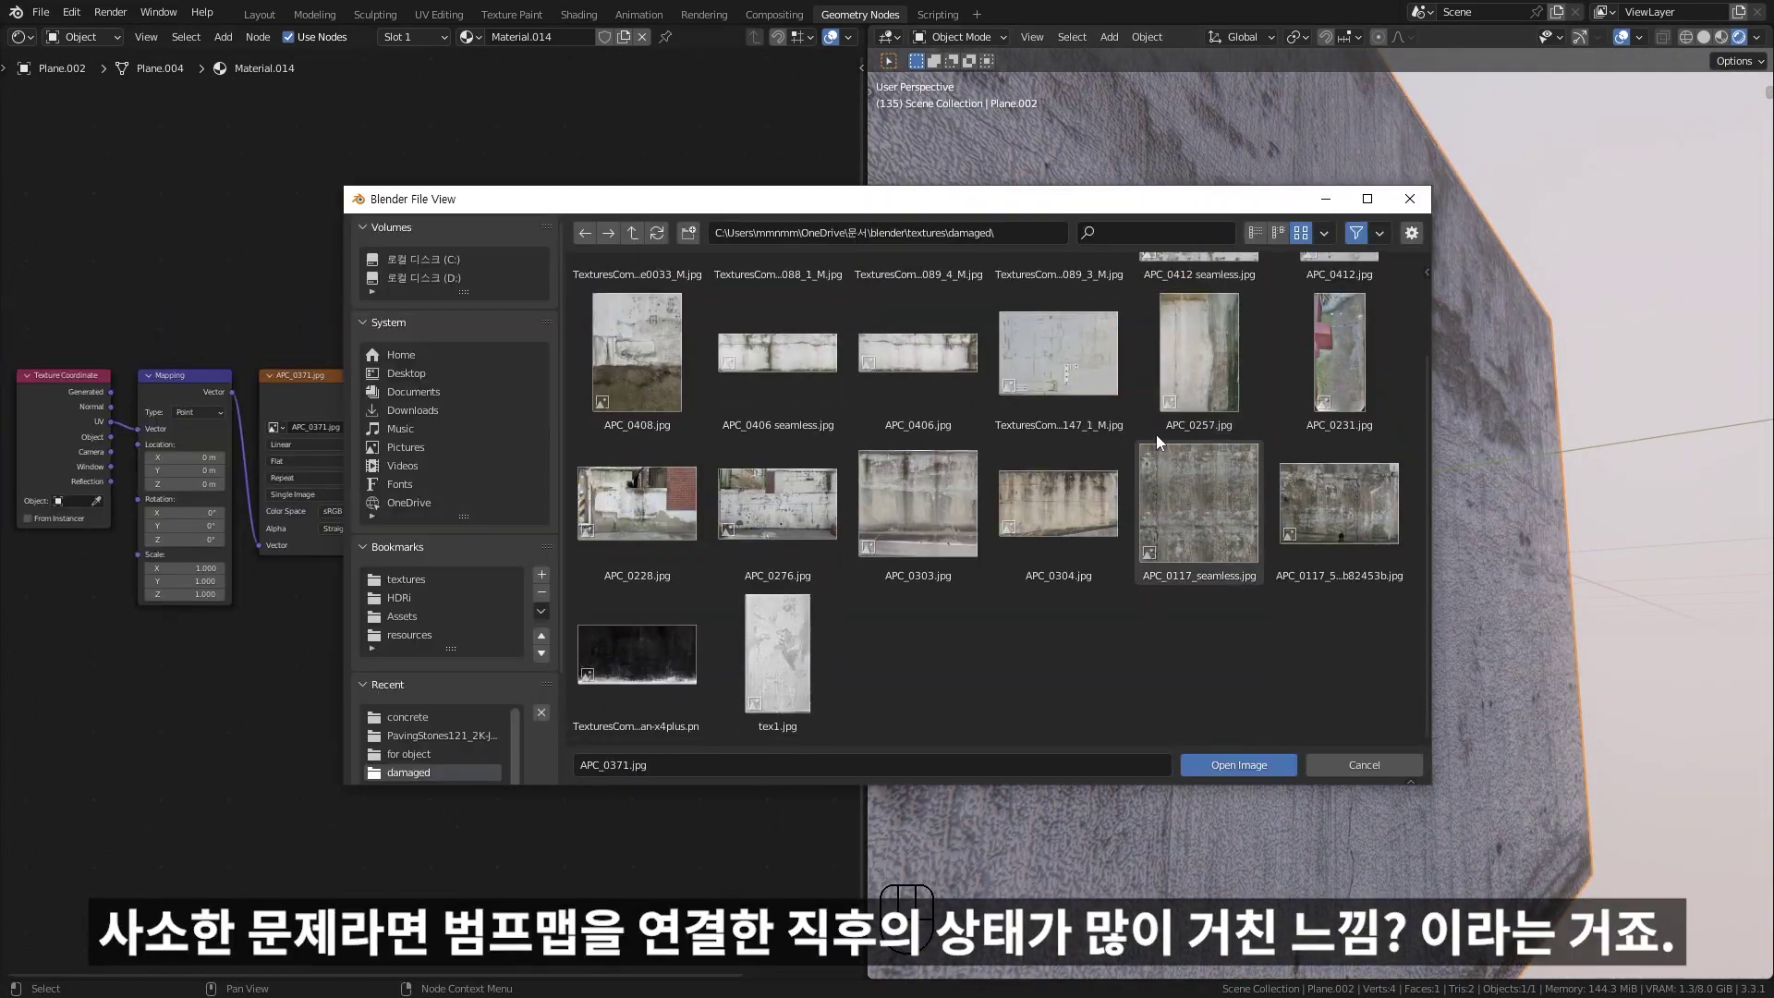
Load APC_0117_seamless.jpg and set the Bump to about 0.37 strength and 0.1 distance.
{"action": "double_click", "coordinate": [1166, 497]}
{"action": "mouse_move", "coordinate": [1338, 520]}
{"action": "middle_mouse_down"}
{"action": "mouse_move", "coordinate": [1336, 563]}
{"action": "mouse_move", "coordinate": [1457, 546]}
{"action": "mouse_move", "coordinate": [1442, 554]}
{"action": "middle_mouse_up"}
{"action": "left_click_drag", "start_coordinate": [609, 600], "coordinate": [564, 600]}
{"action": "mouse_move", "coordinate": [1347, 563]}
{"action": "middle_mouse_down"}
{"action": "mouse_move", "coordinate": [1382, 574]}
{"action": "mouse_move", "coordinate": [1300, 569]}
{"action": "mouse_move", "coordinate": [1325, 574]}
{"action": "middle_mouse_up"}
{"action": "left_click_drag", "start_coordinate": [605, 601], "coordinate": [582, 600]}
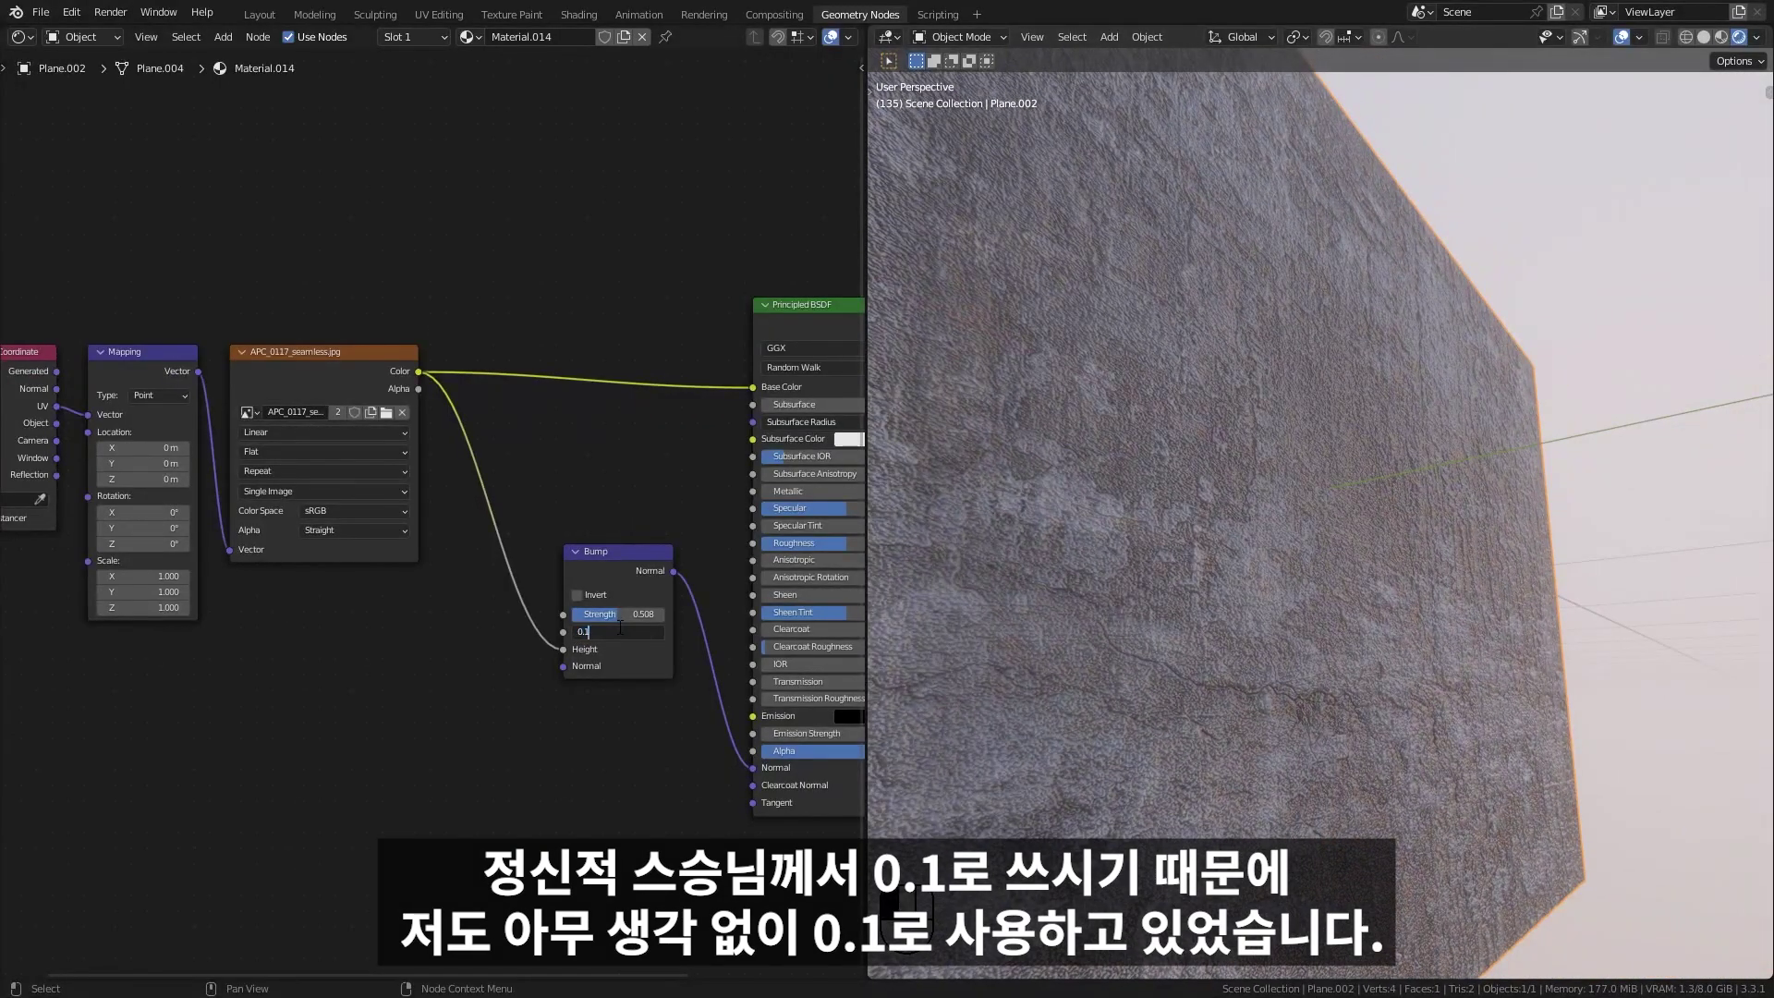
{"action": "key", "text": "Return"}
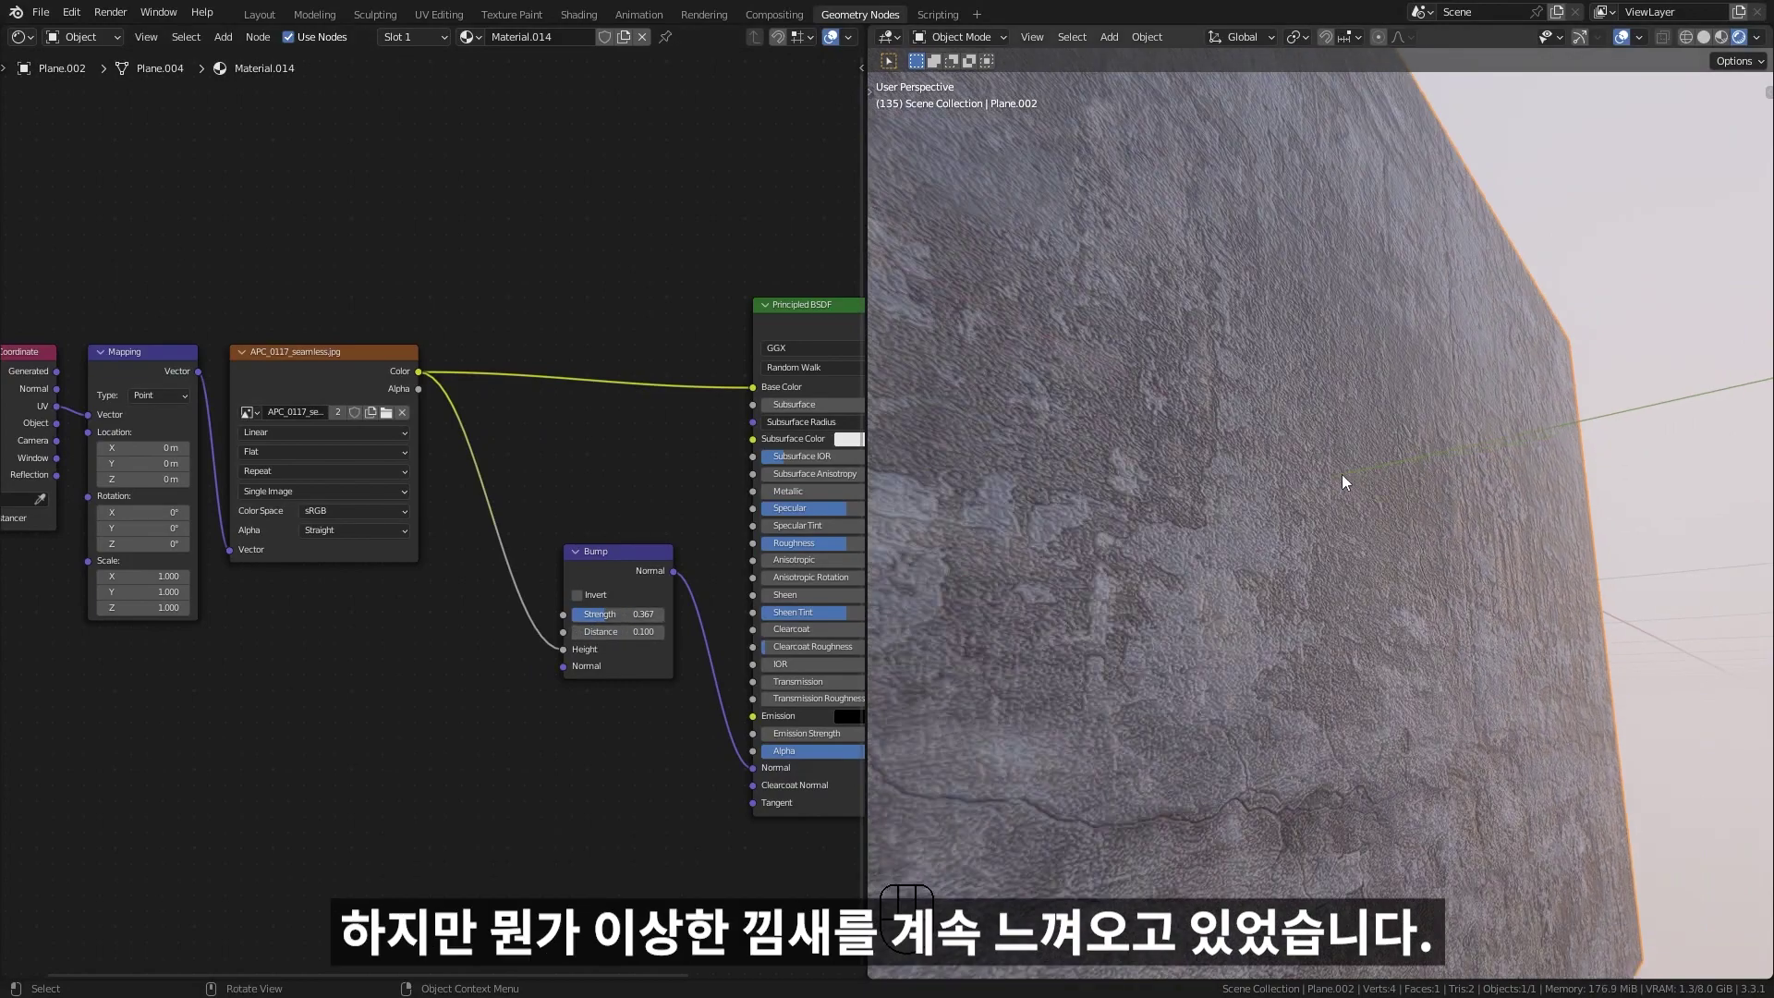
{"action": "mouse_move", "coordinate": [1342, 474]}
{"action": "middle_mouse_down"}
{"action": "mouse_move", "coordinate": [1314, 507]}
{"action": "mouse_move", "coordinate": [1302, 584]}
{"action": "mouse_move", "coordinate": [1293, 525]}
{"action": "middle_mouse_up"}
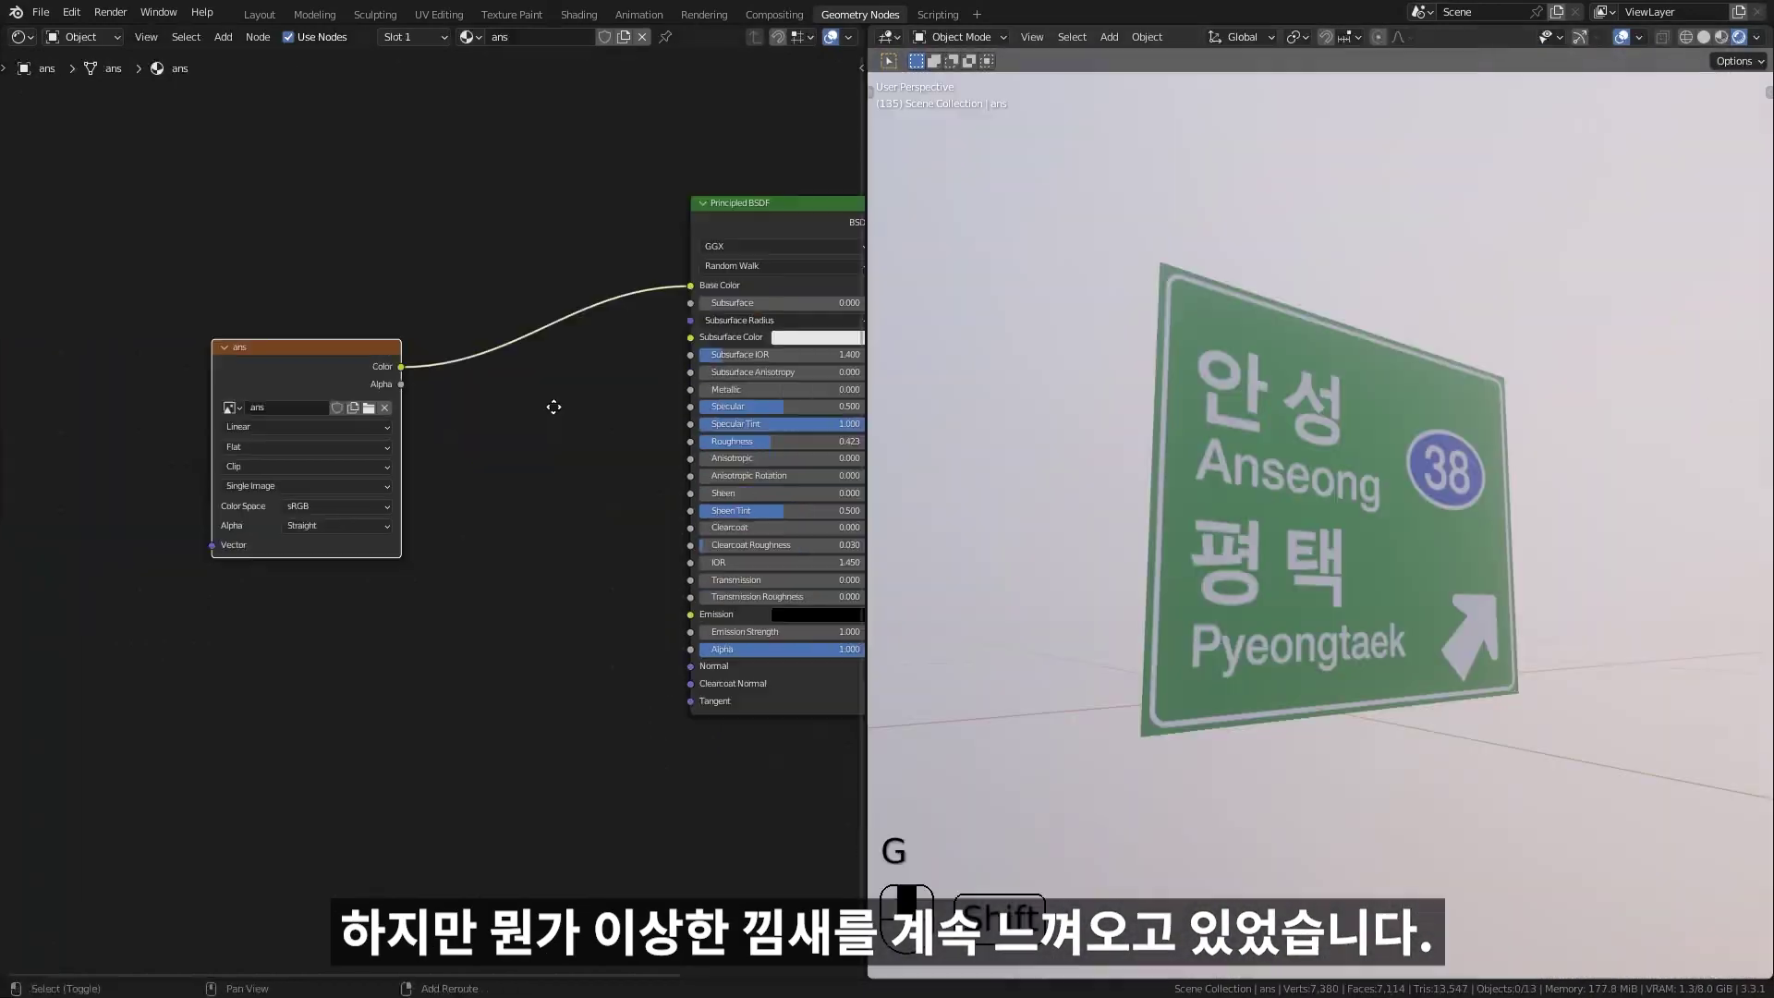
Add a Bump node and a Musgrave Texture node to the road-sign material.
{"action": "key", "text": "shift+a"}
{"action": "left_click", "coordinate": [638, 442]}
{"action": "left_click", "coordinate": [439, 574]}
{"action": "key", "text": "shift+a"}
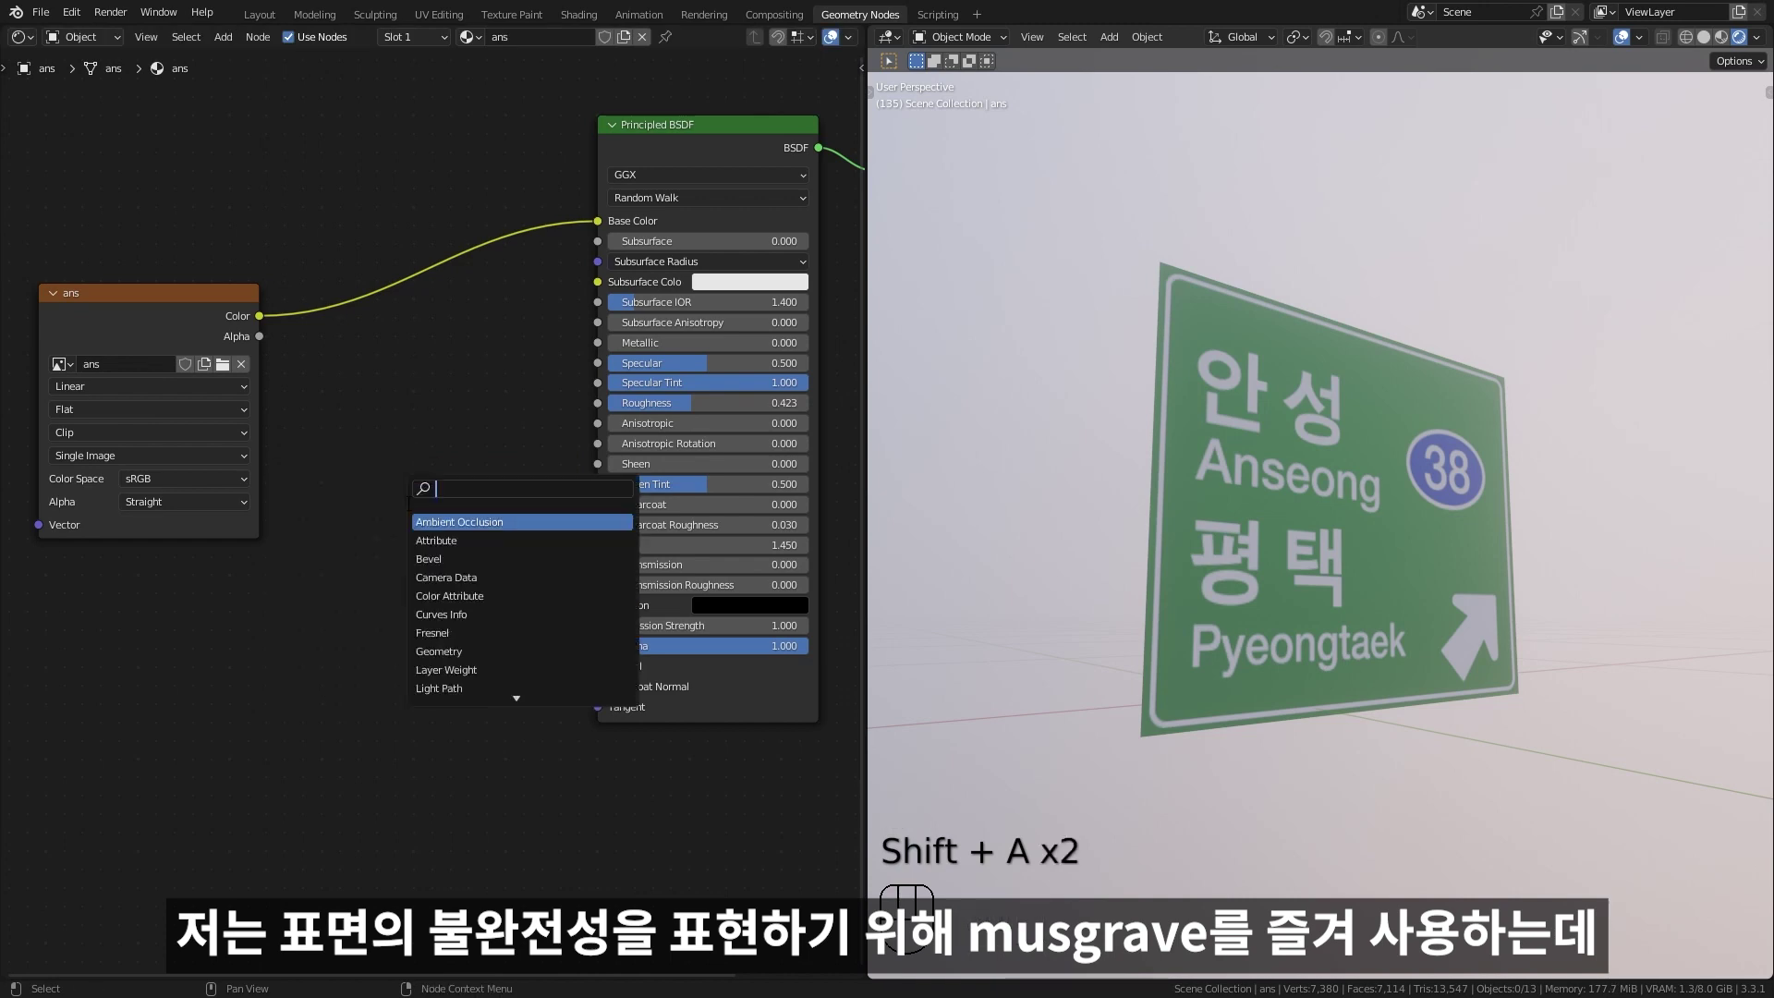
{"action": "key", "text": "g"}
{"action": "left_click", "coordinate": [387, 354]}
{"action": "key", "text": "shift+a"}
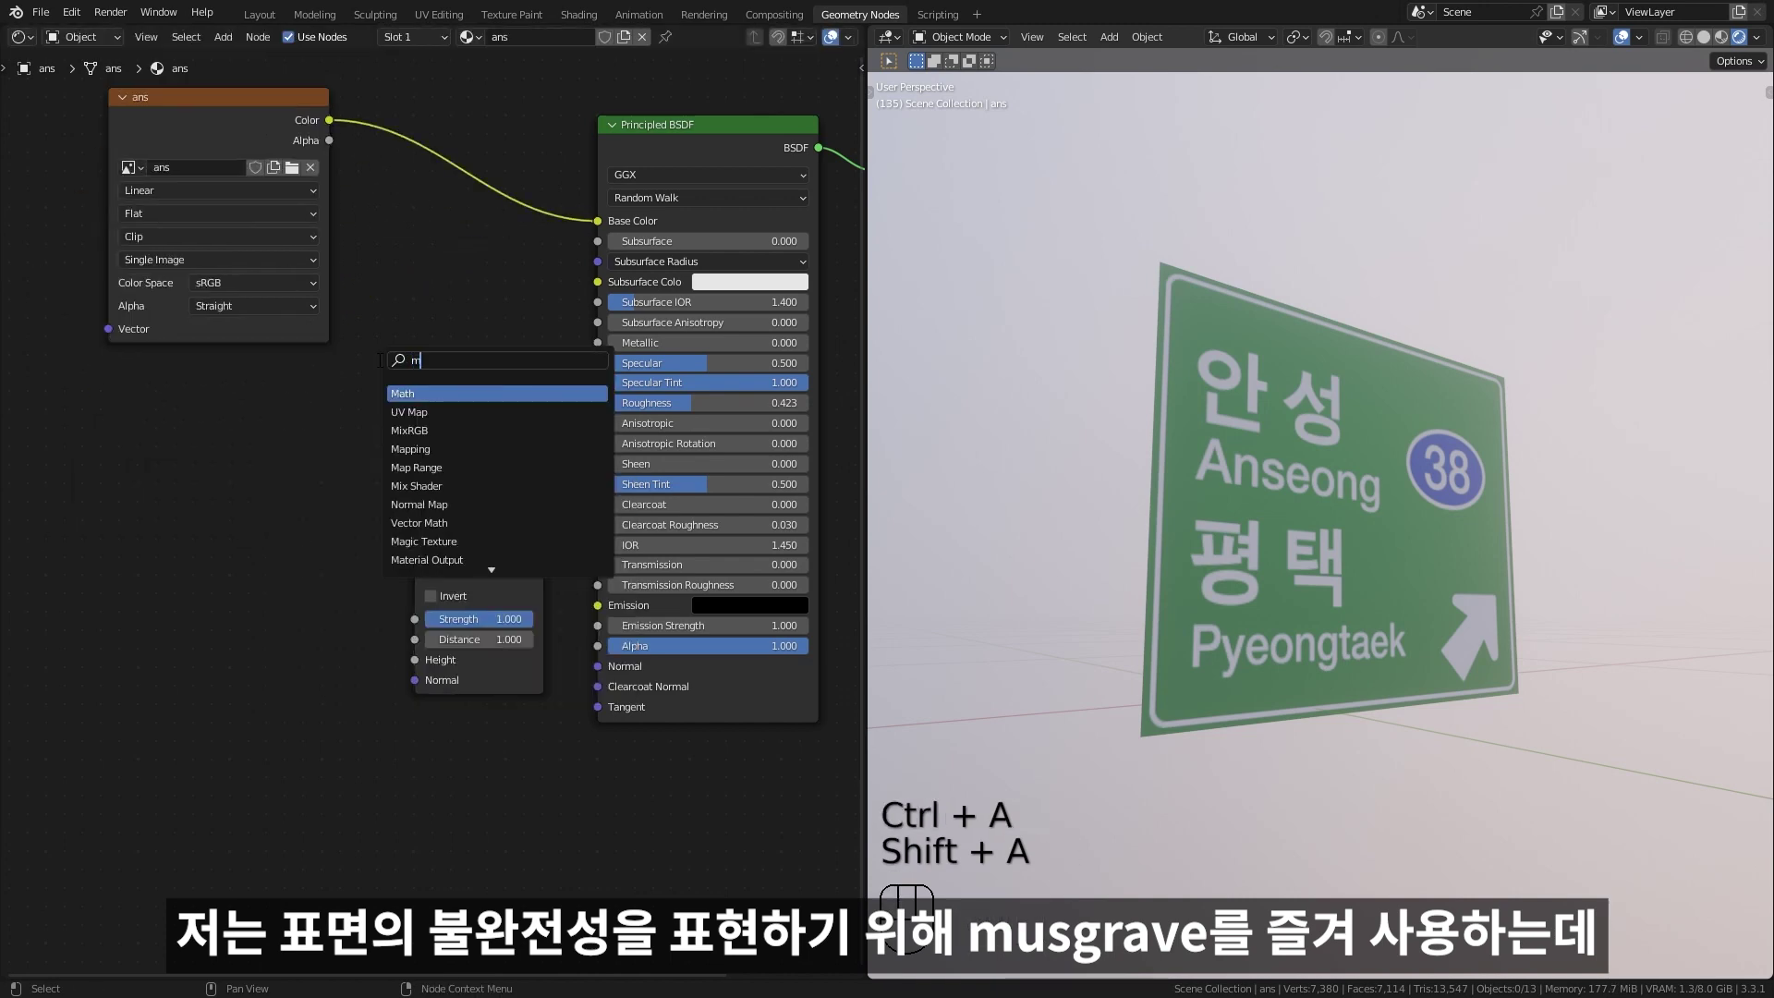
{"action": "left_click", "coordinate": [421, 430]}
Wire Musgrave Height into Bump Height and Bump Normal into the shader's Normal.
{"action": "left_click_drag", "start_coordinate": [391, 652], "coordinate": [414, 659]}
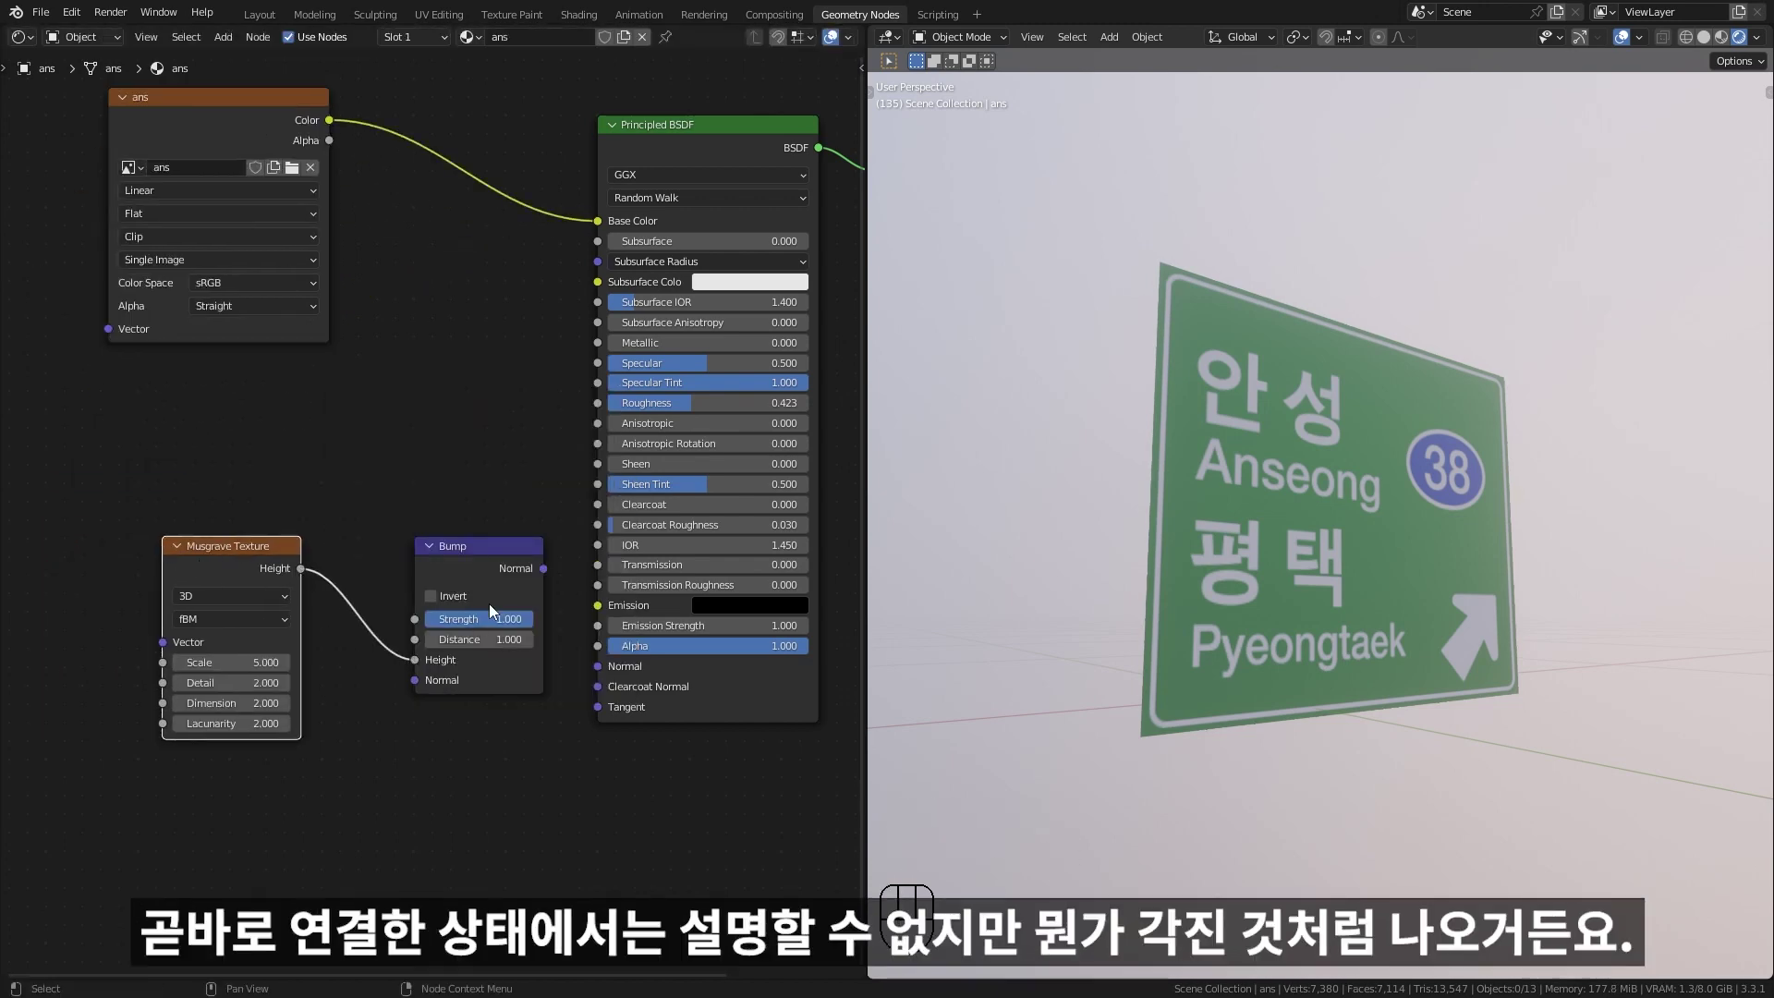
{"action": "left_click_drag", "start_coordinate": [543, 568], "coordinate": [598, 666]}
{"action": "mouse_move", "coordinate": [1386, 573]}
{"action": "middle_mouse_down"}
{"action": "mouse_move", "coordinate": [1295, 573]}
{"action": "mouse_move", "coordinate": [1334, 612]}
{"action": "mouse_move", "coordinate": [1302, 574]}
{"action": "mouse_move", "coordinate": [1274, 634]}
{"action": "mouse_move", "coordinate": [1195, 617]}
{"action": "mouse_move", "coordinate": [1304, 563]}
{"action": "mouse_move", "coordinate": [1358, 597]}
{"action": "mouse_move", "coordinate": [1316, 593]}
{"action": "middle_mouse_up"}
{"action": "scroll", "coordinate": [1312, 583], "scroll_direction": "up", "scroll_amount": 2}
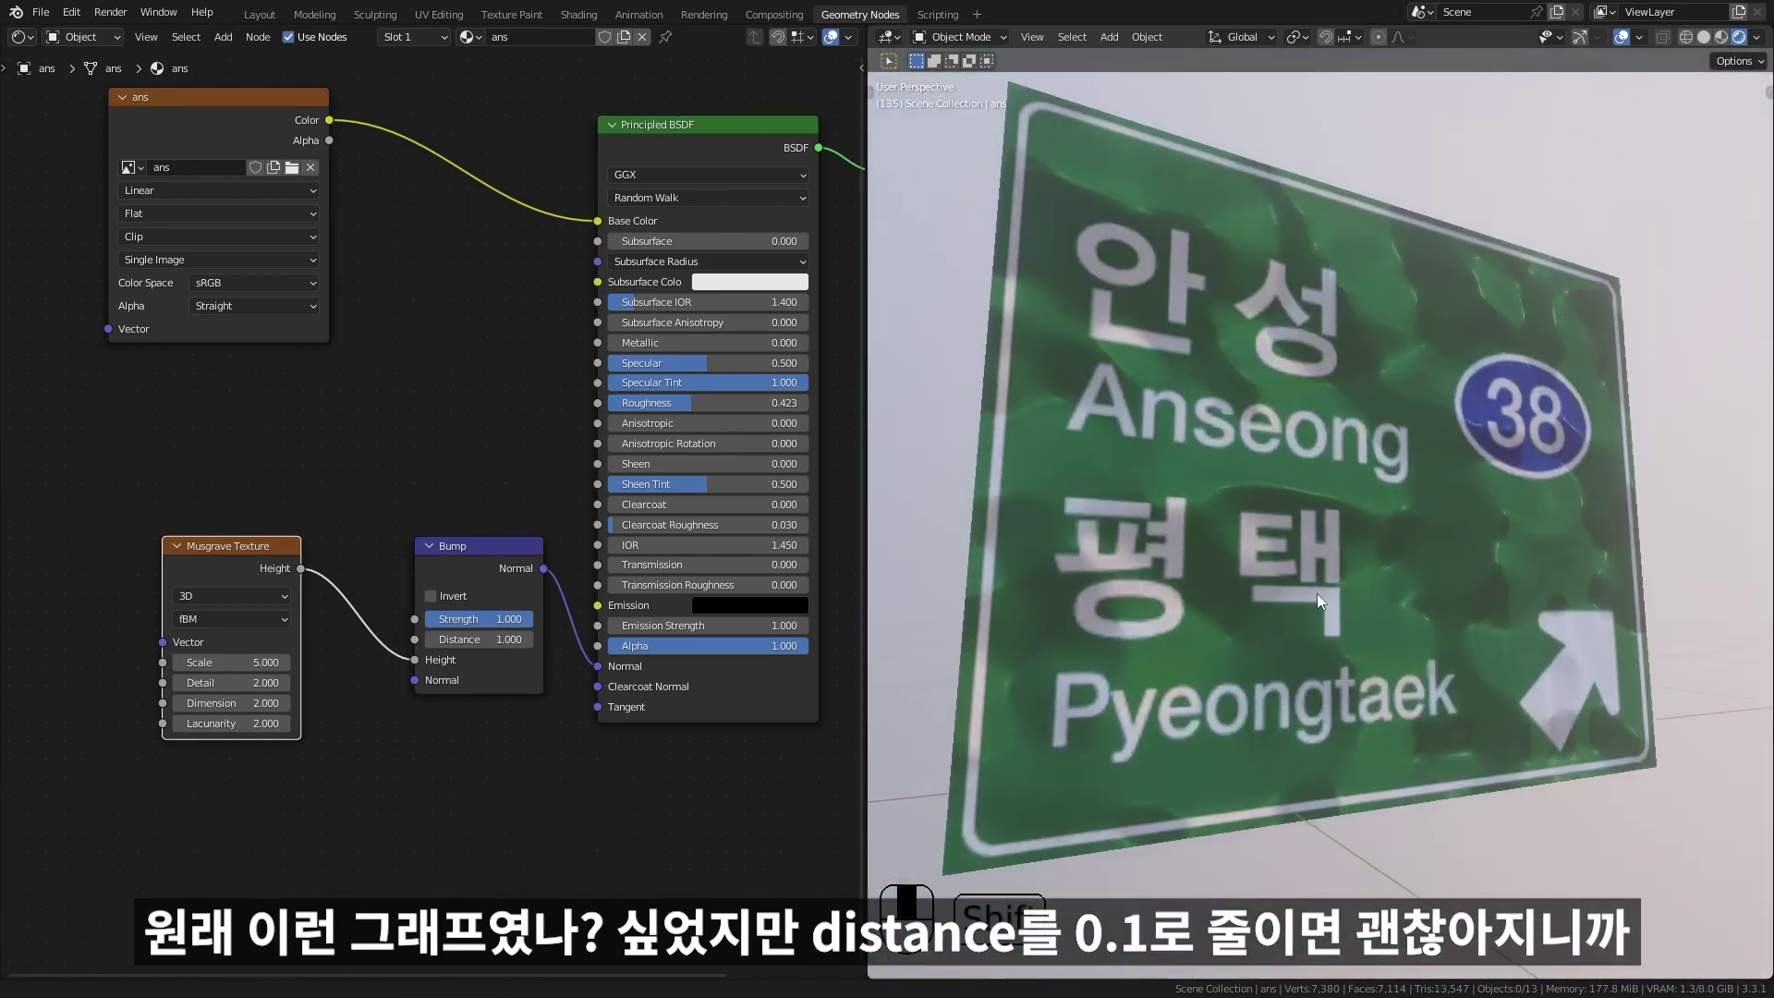
Set the sign's Bump distance to 0.1 and lower its strength to about 0.6.
{"action": "type", "text": "0.1"}
{"action": "key", "text": "Return"}
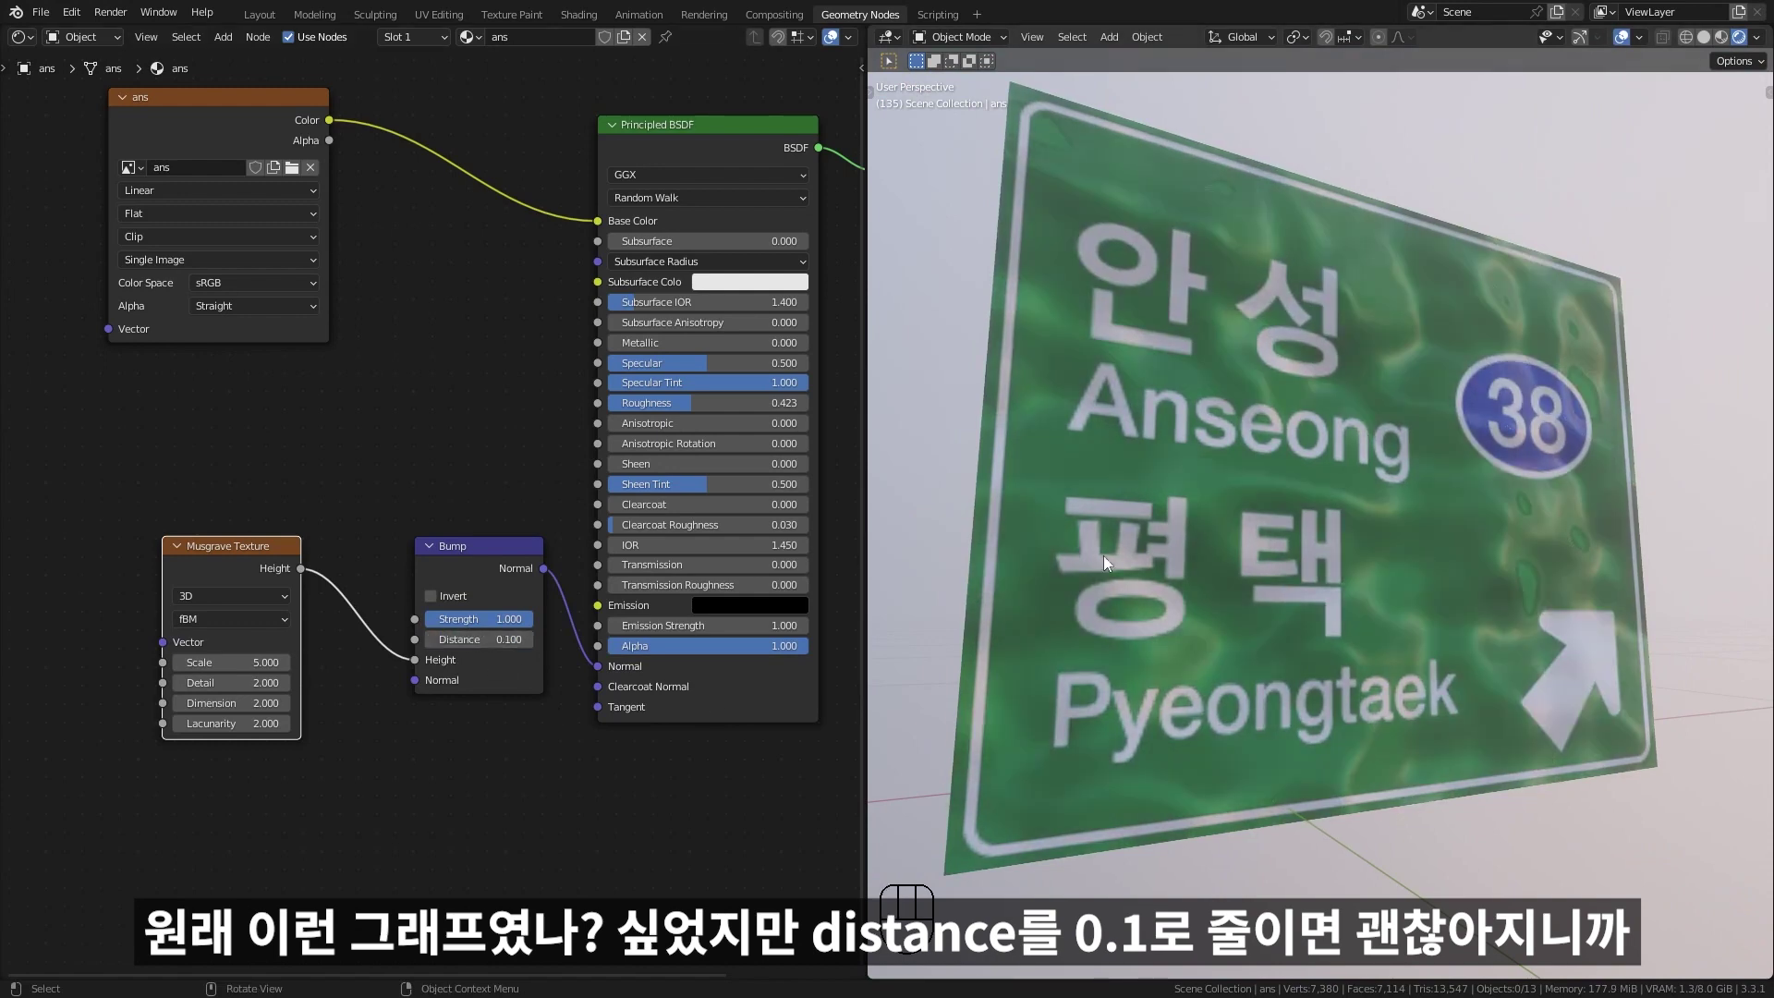
{"action": "middle_click_drag", "start_coordinate": [1106, 563], "coordinate": [1035, 591]}
{"action": "left_click_drag", "start_coordinate": [499, 619], "coordinate": [450, 637]}
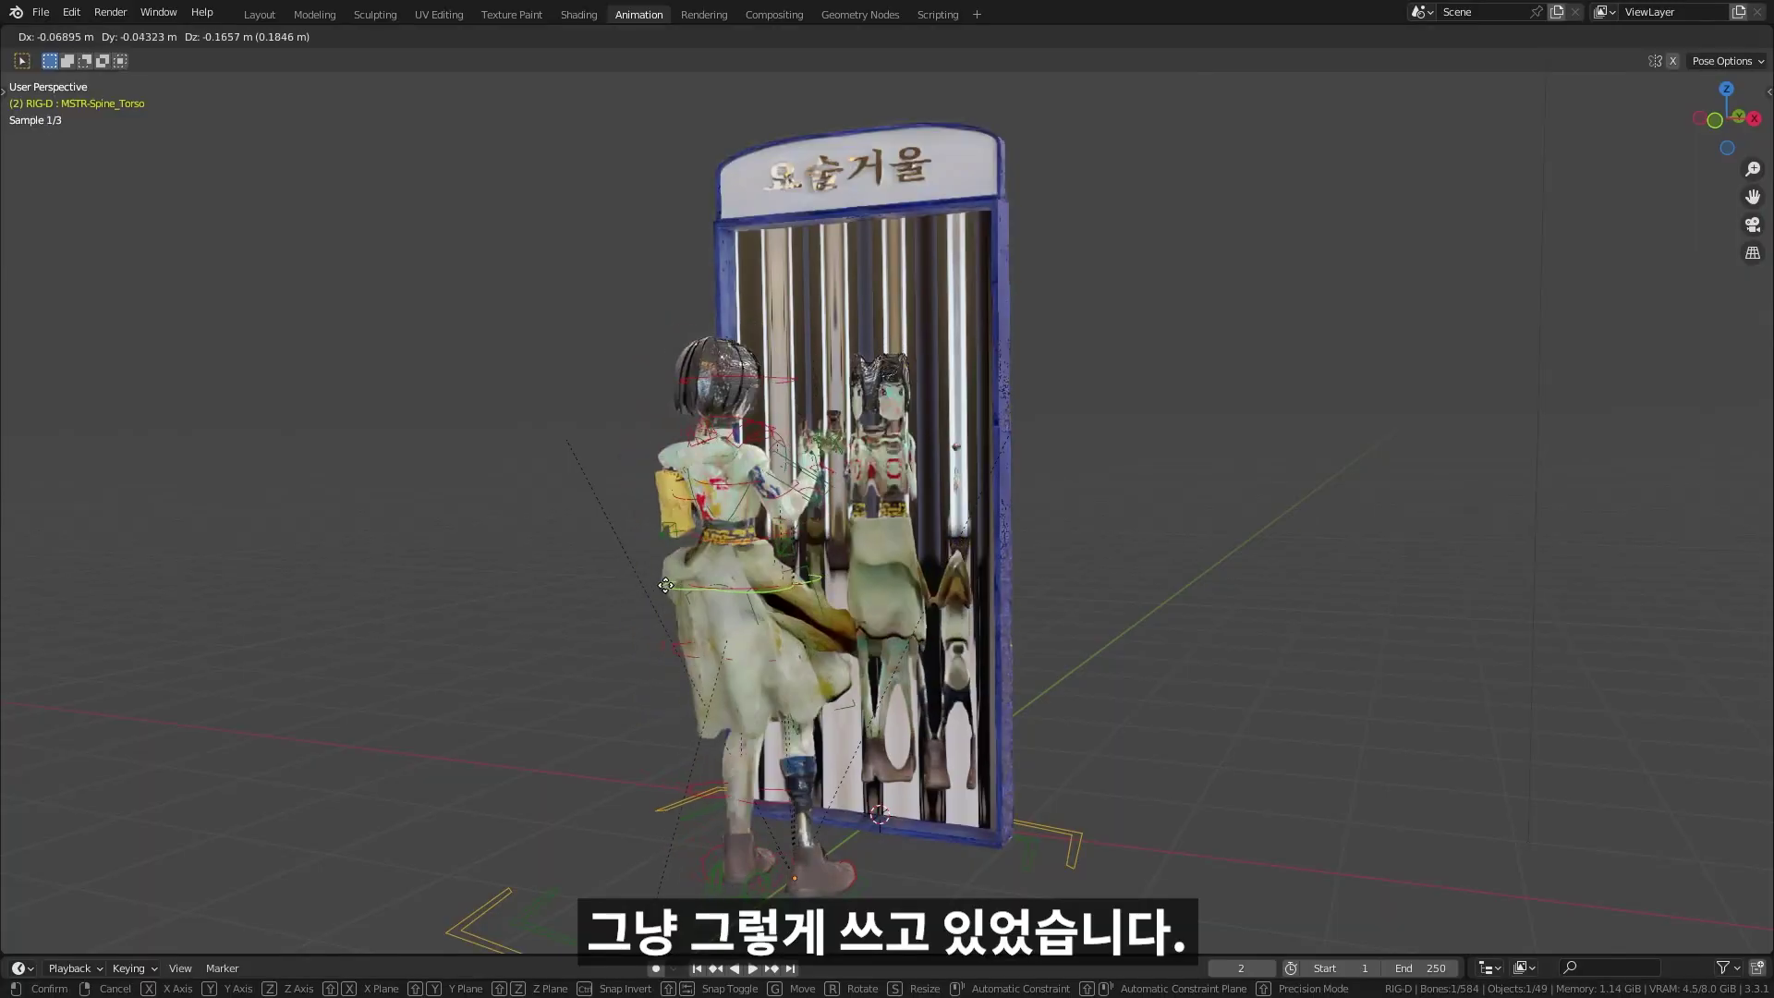
{"action": "mouse_move", "coordinate": [665, 585]}
{"action": "left_mouse_down"}
{"action": "mouse_move", "coordinate": [708, 587]}
{"action": "mouse_move", "coordinate": [712, 619]}
{"action": "left_mouse_up"}
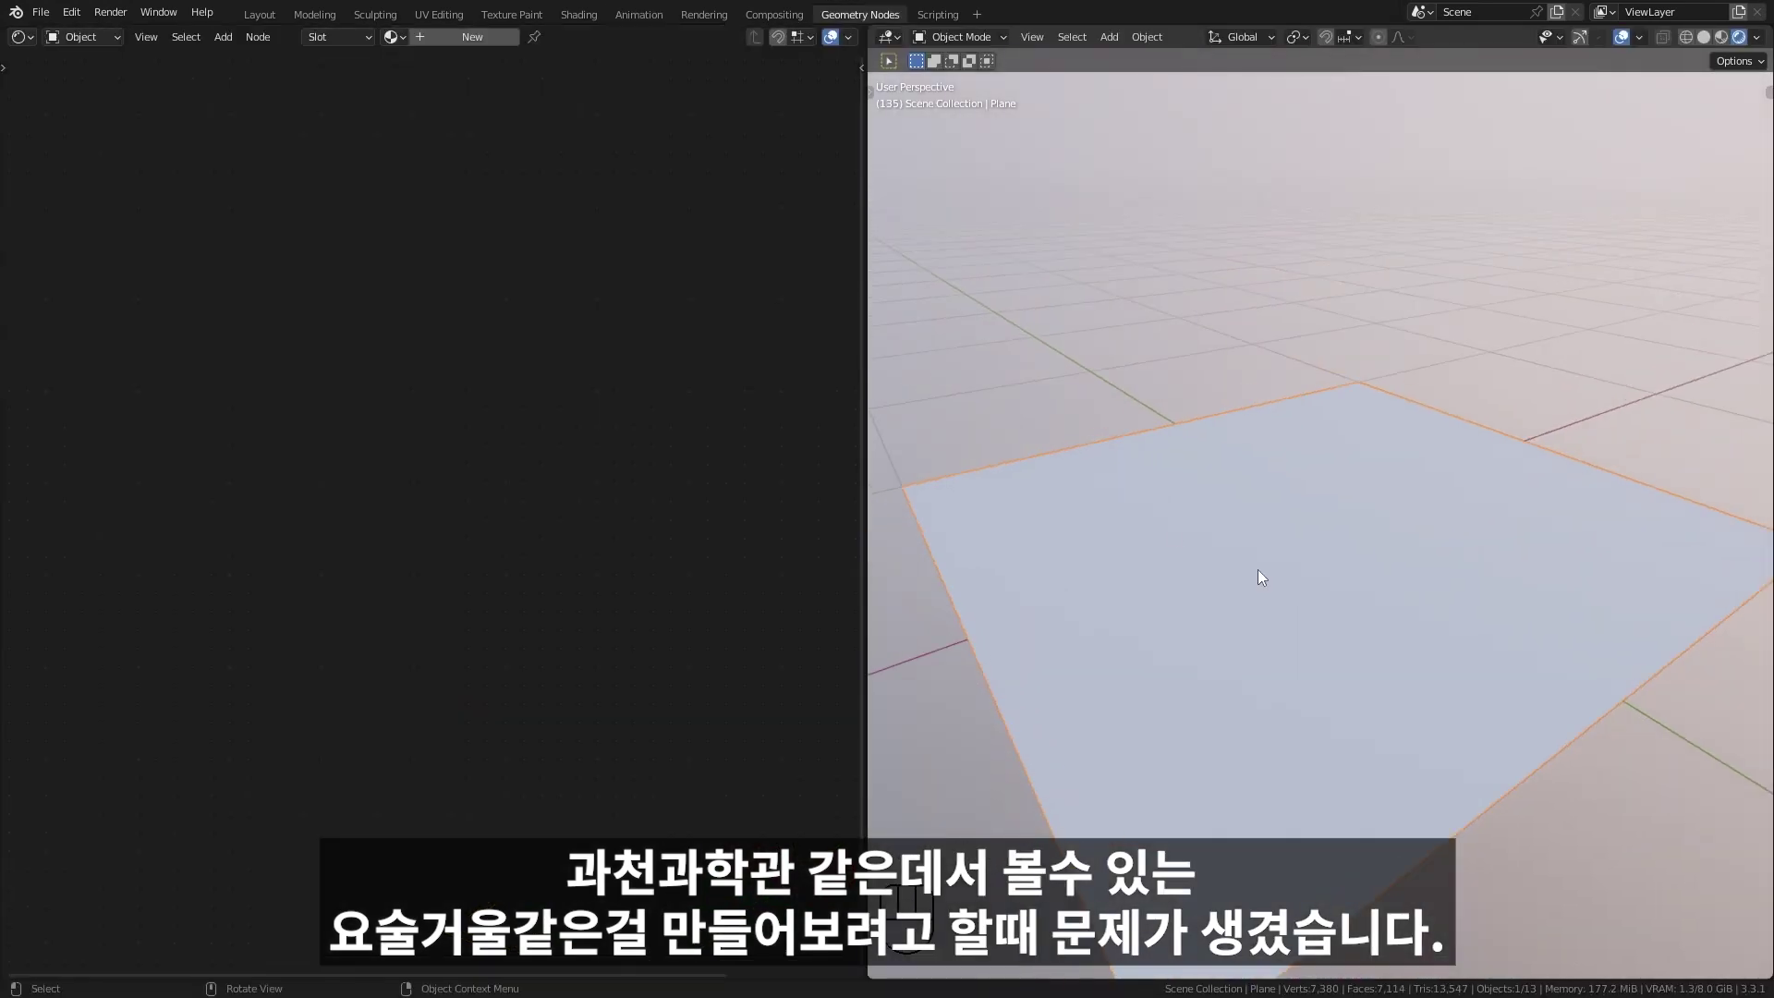
Create a new material and feed Generated coordinates into a Separate XYZ node.
{"action": "left_click", "coordinate": [66, 325]}
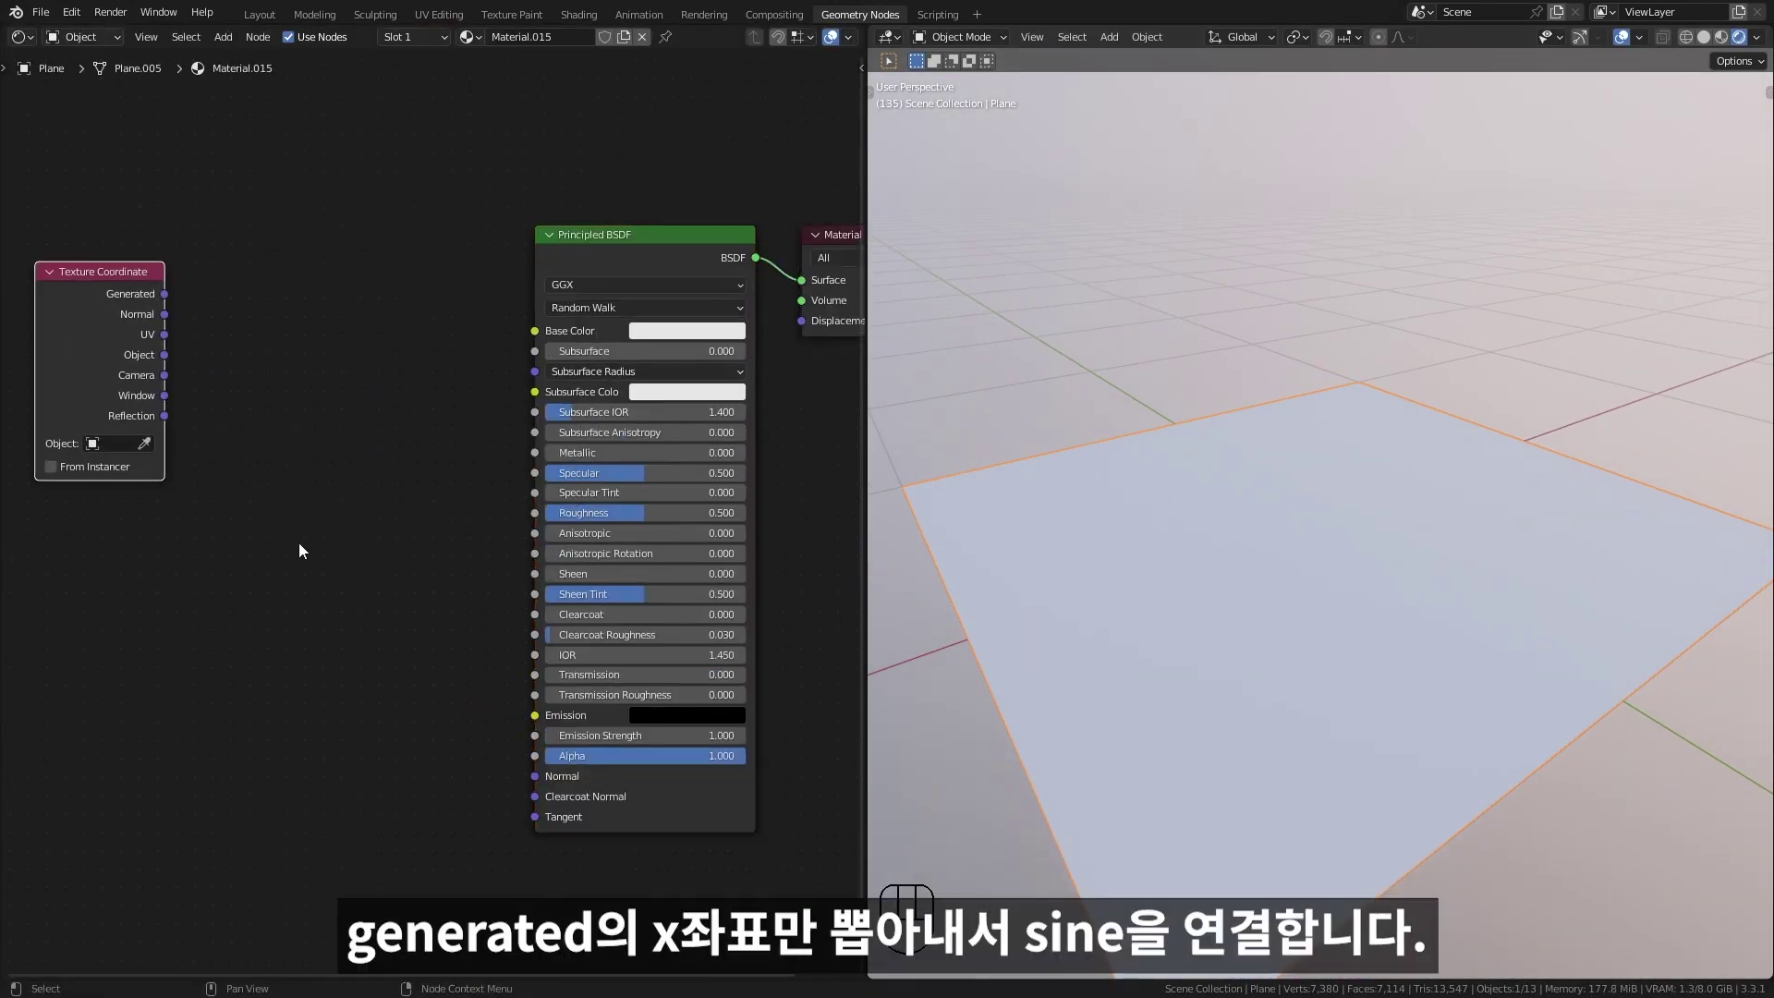
{"action": "key", "text": "shift+a"}
{"action": "left_click", "coordinate": [304, 277]}
{"action": "left_click_drag", "start_coordinate": [164, 292], "coordinate": [261, 359]}
{"action": "mouse_move", "coordinate": [254, 384]}
{"action": "middle_mouse_down"}
{"action": "mouse_move", "coordinate": [330, 349]}
{"action": "mouse_move", "coordinate": [282, 581]}
{"action": "middle_mouse_up"}
Insert a Sine math node on the X-to-shader link.
{"action": "key", "text": "shift+a"}
{"action": "type", "text": "sin"}
{"action": "key", "text": "Return"}
{"action": "left_click", "coordinate": [539, 524]}
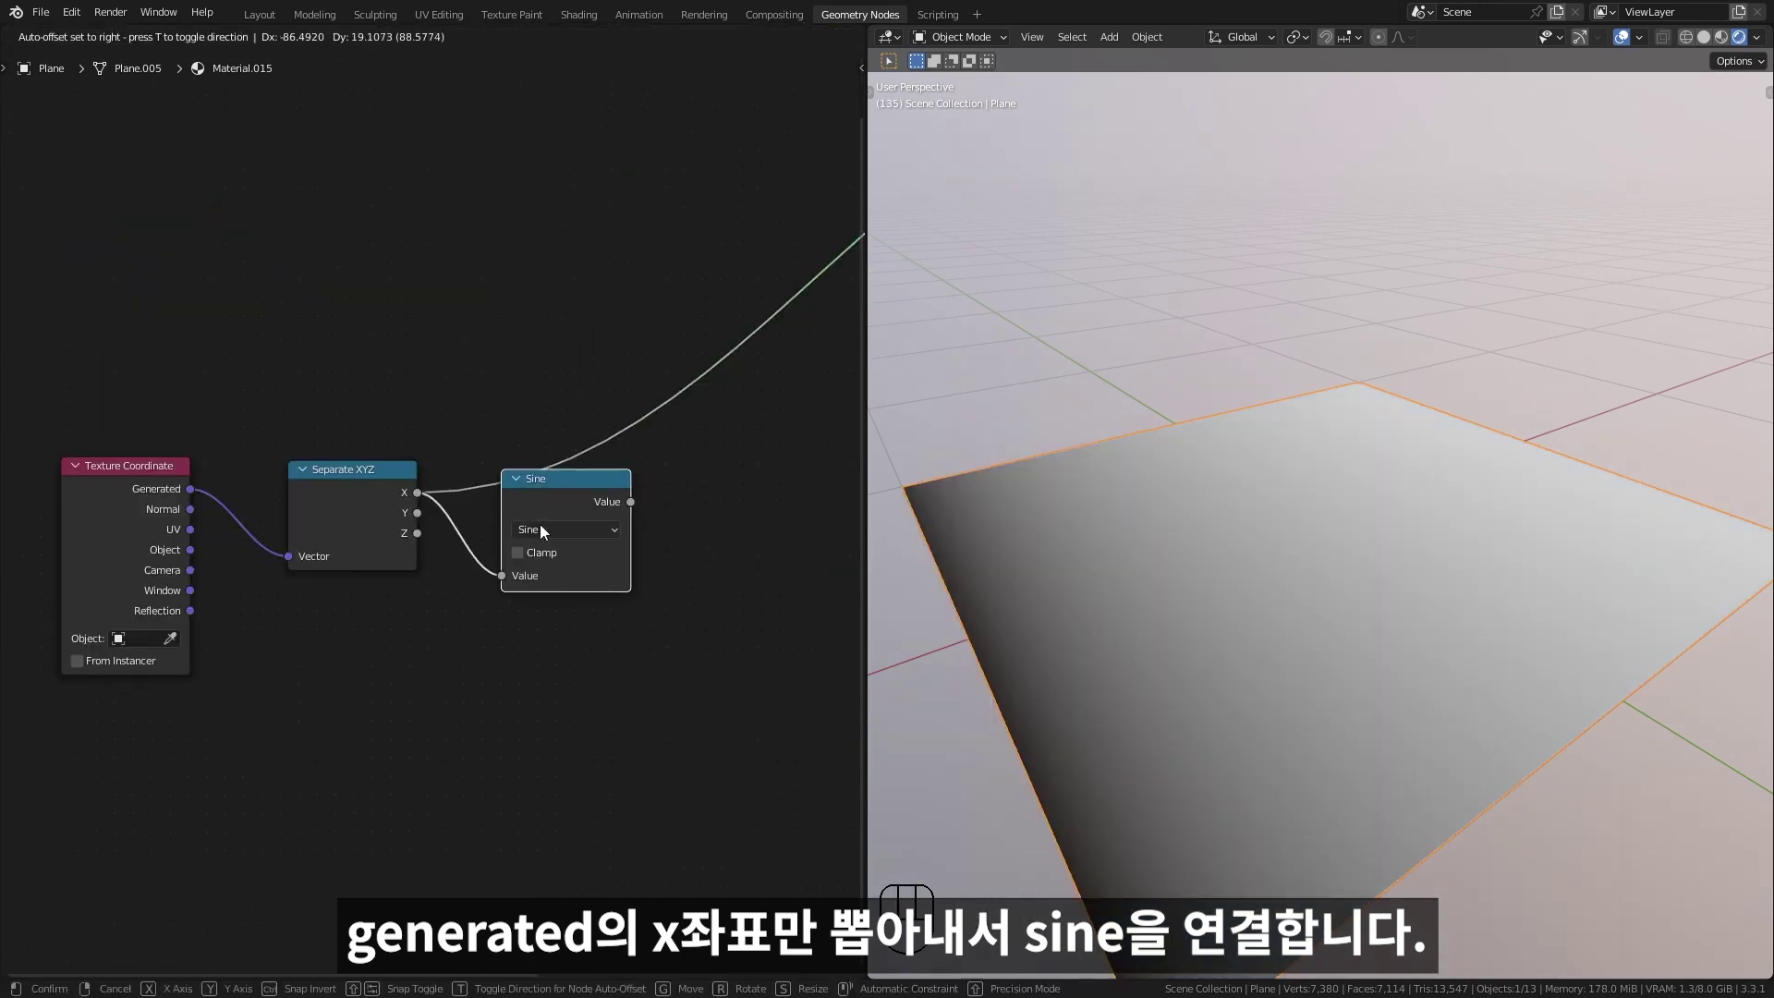
{"action": "left_click_drag", "start_coordinate": [568, 496], "coordinate": [695, 487]}
{"action": "left_click", "coordinate": [766, 484]}
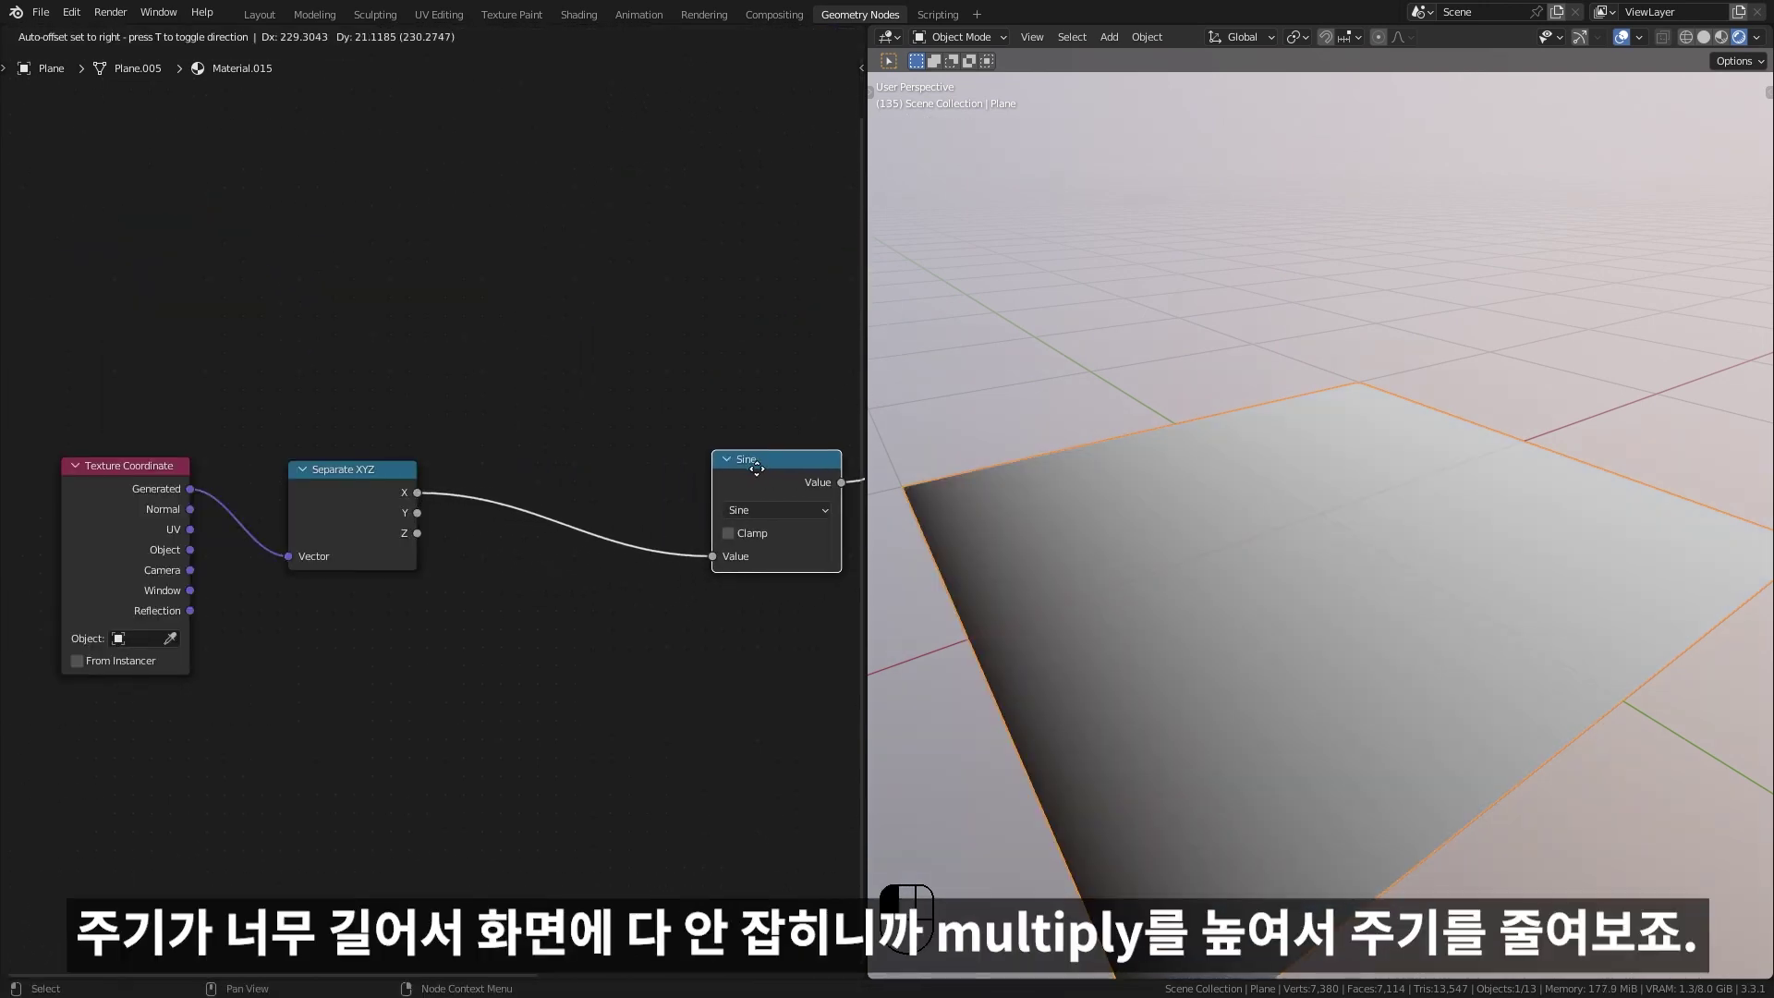
Duplicate the Sine as a Multiply node before it, with value 36.6.
{"action": "key", "text": "shift+d"}
{"action": "left_click", "coordinate": [562, 517]}
{"action": "left_click", "coordinate": [571, 604]}
{"action": "mouse_move", "coordinate": [573, 579]}
{"action": "left_mouse_down"}
{"action": "mouse_move", "coordinate": [665, 579]}
{"action": "mouse_move", "coordinate": [647, 580]}
{"action": "left_mouse_up"}
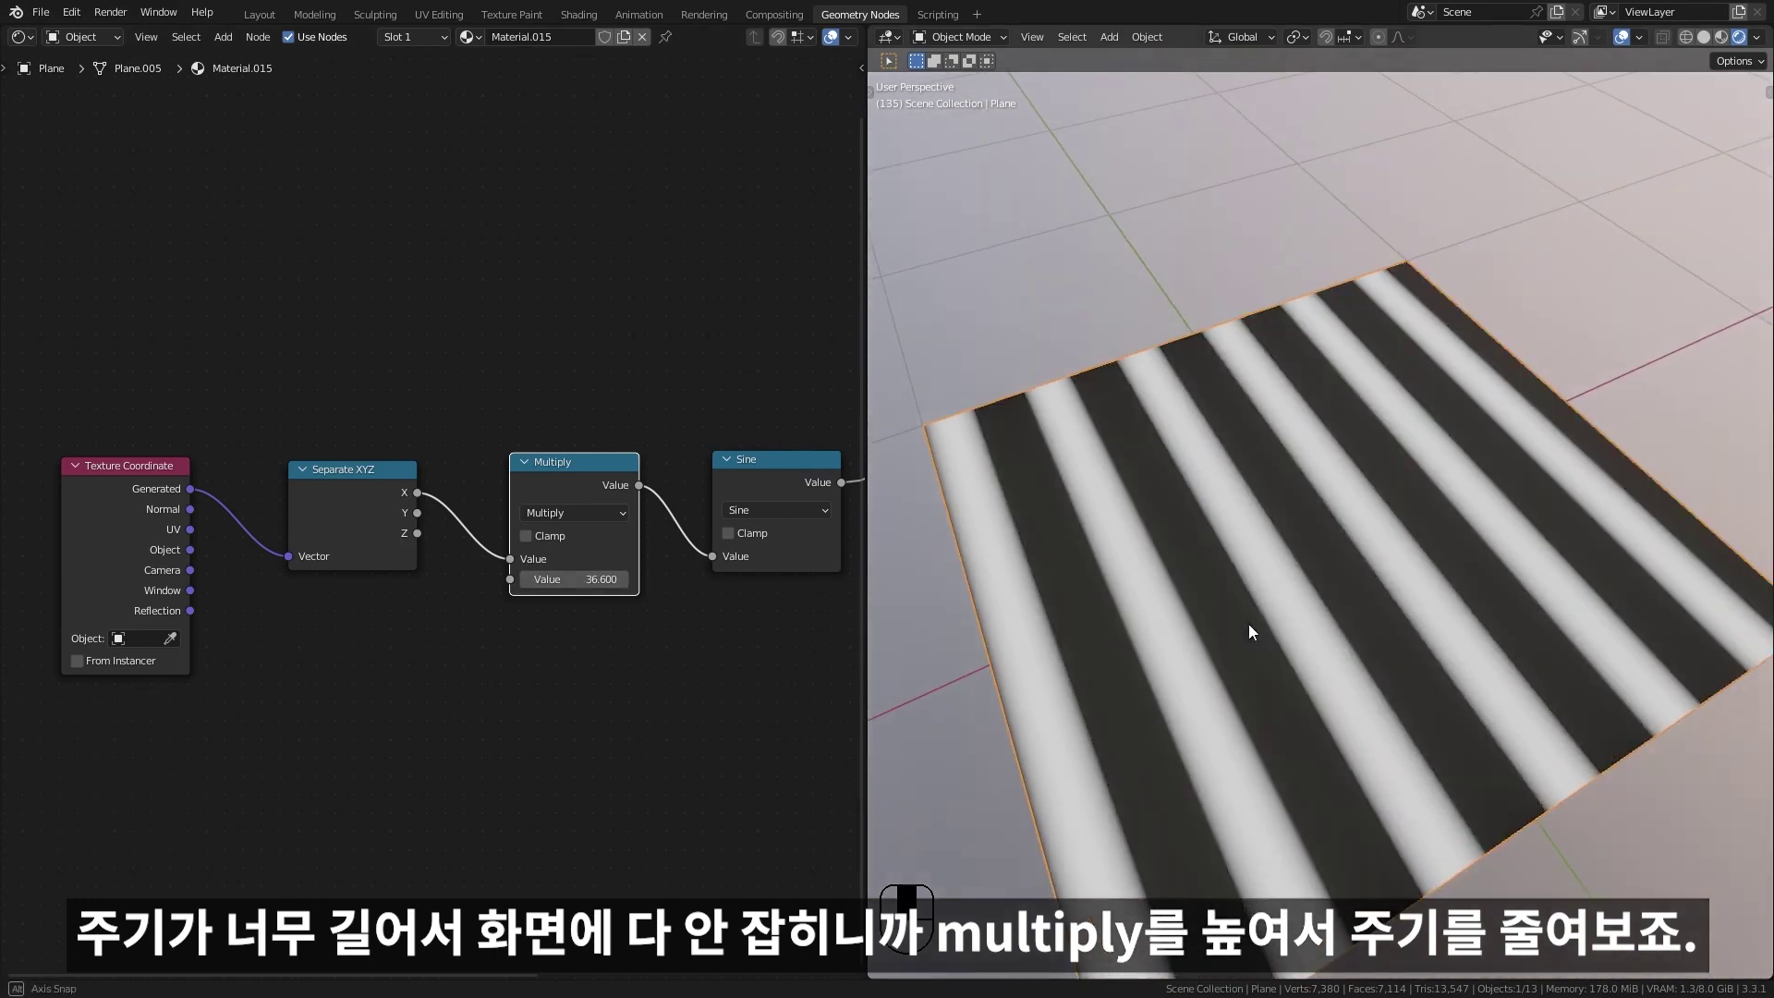
{"action": "mouse_move", "coordinate": [1249, 624]}
{"action": "middle_mouse_down"}
{"action": "mouse_move", "coordinate": [1172, 623]}
{"action": "mouse_move", "coordinate": [1240, 634]}
{"action": "mouse_move", "coordinate": [1304, 586]}
{"action": "middle_mouse_up"}
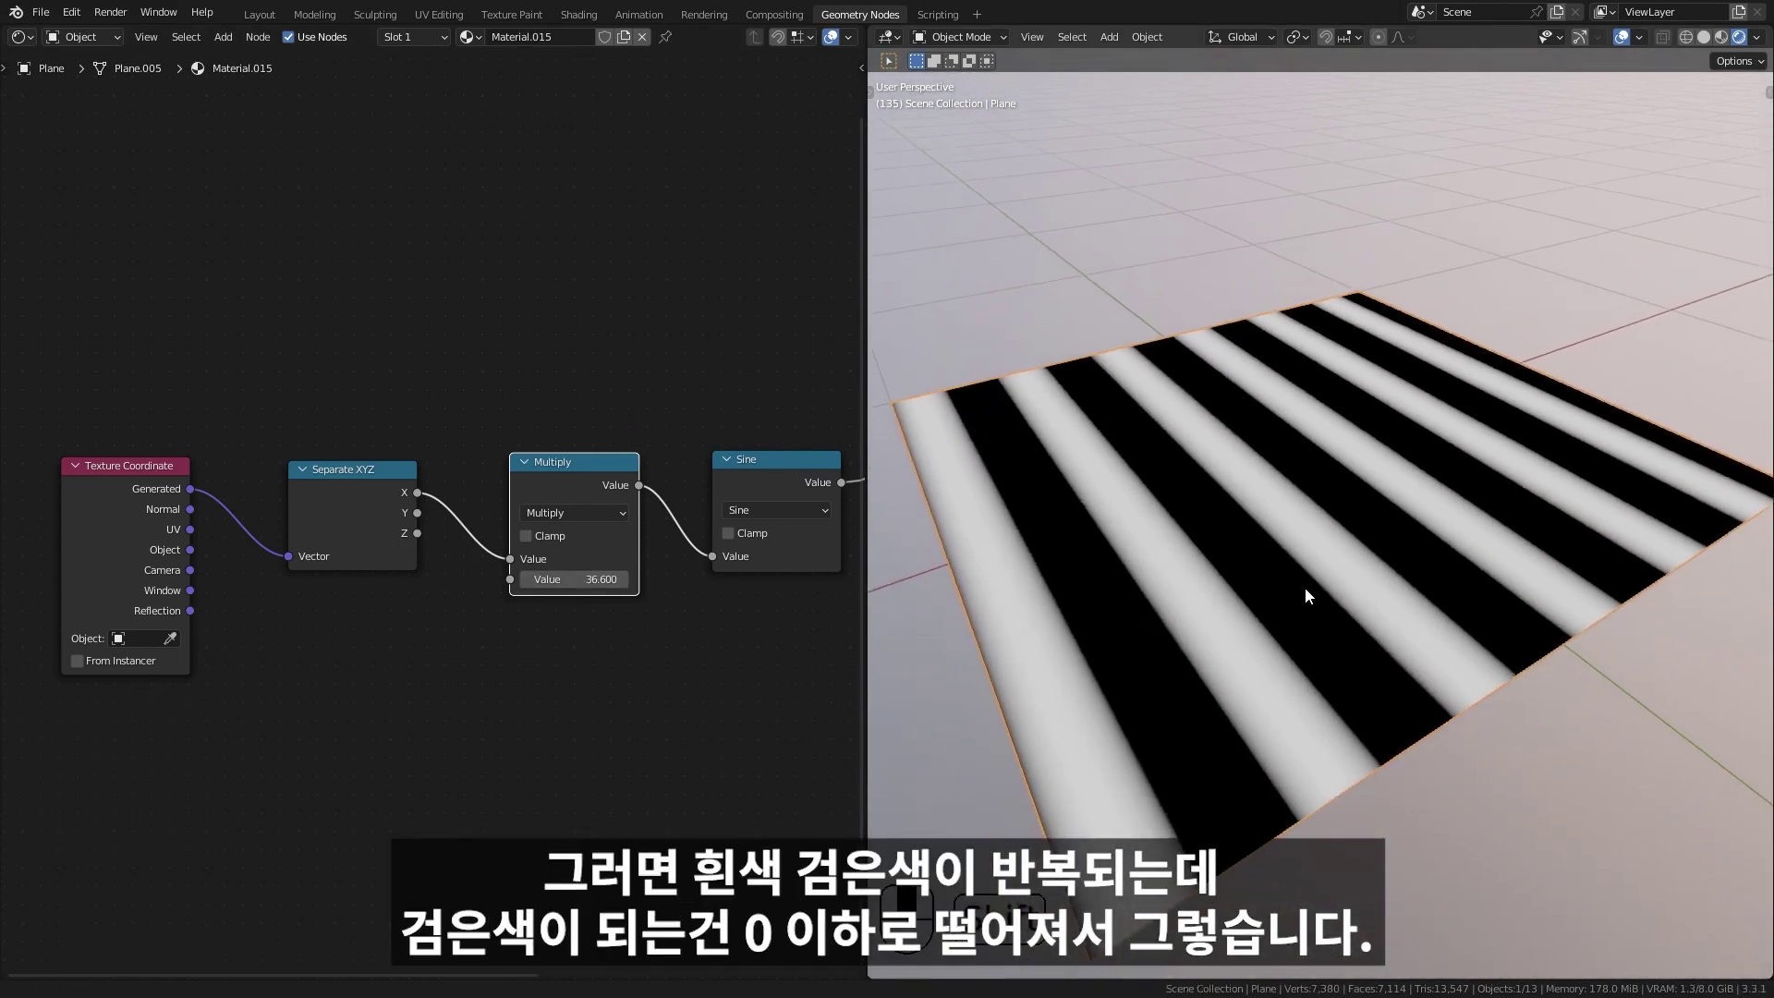
{"action": "scroll", "coordinate": [618, 590], "scroll_direction": "down", "scroll_amount": 2}
Shift the Separate XYZ, Multiply and Sine nodes left and add a Bump node.
{"action": "middle_click_drag", "start_coordinate": [618, 590], "coordinate": [454, 619]}
{"action": "left_click_drag", "start_coordinate": [213, 457], "coordinate": [532, 613]}
{"action": "key", "text": "g"}
{"action": "left_click", "coordinate": [448, 609]}
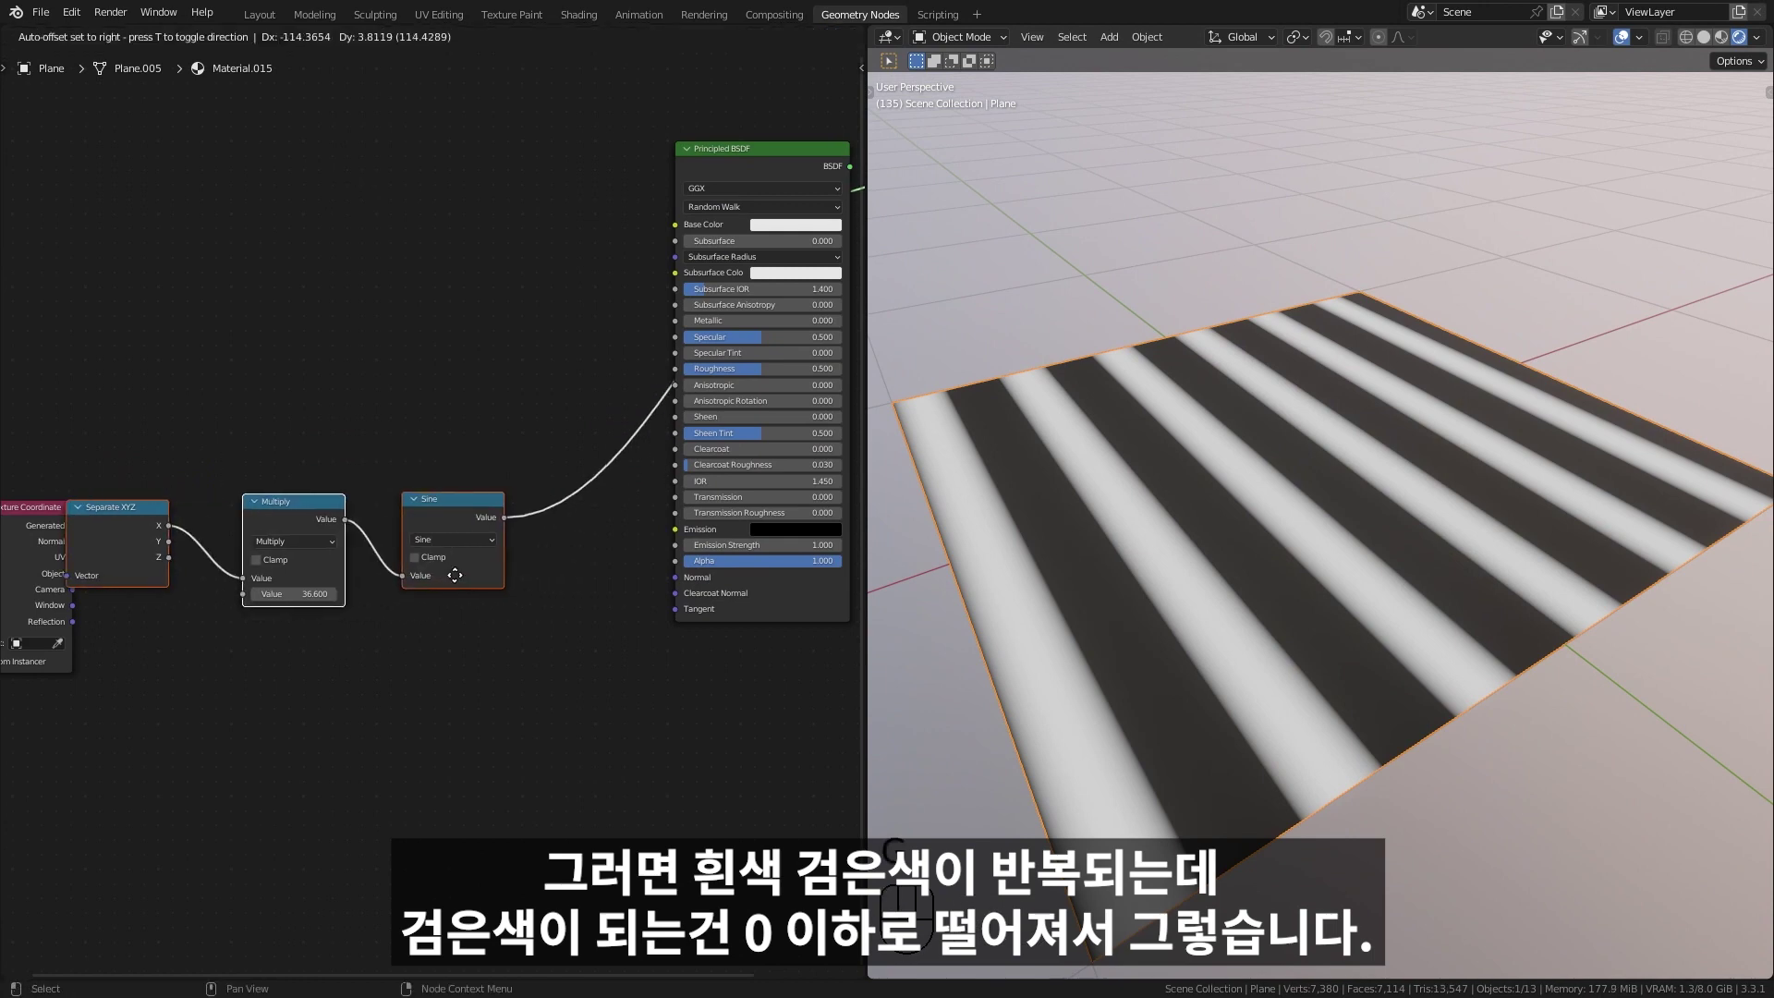
{"action": "key", "text": "shift+a"}
{"action": "left_click", "coordinate": [591, 475]}
Link Sine into Bump Height and Bump Normal into the Principled BSDF Normal.
{"action": "left_click", "coordinate": [591, 555]}
{"action": "scroll", "coordinate": [550, 525], "scroll_direction": "up", "scroll_amount": 2}
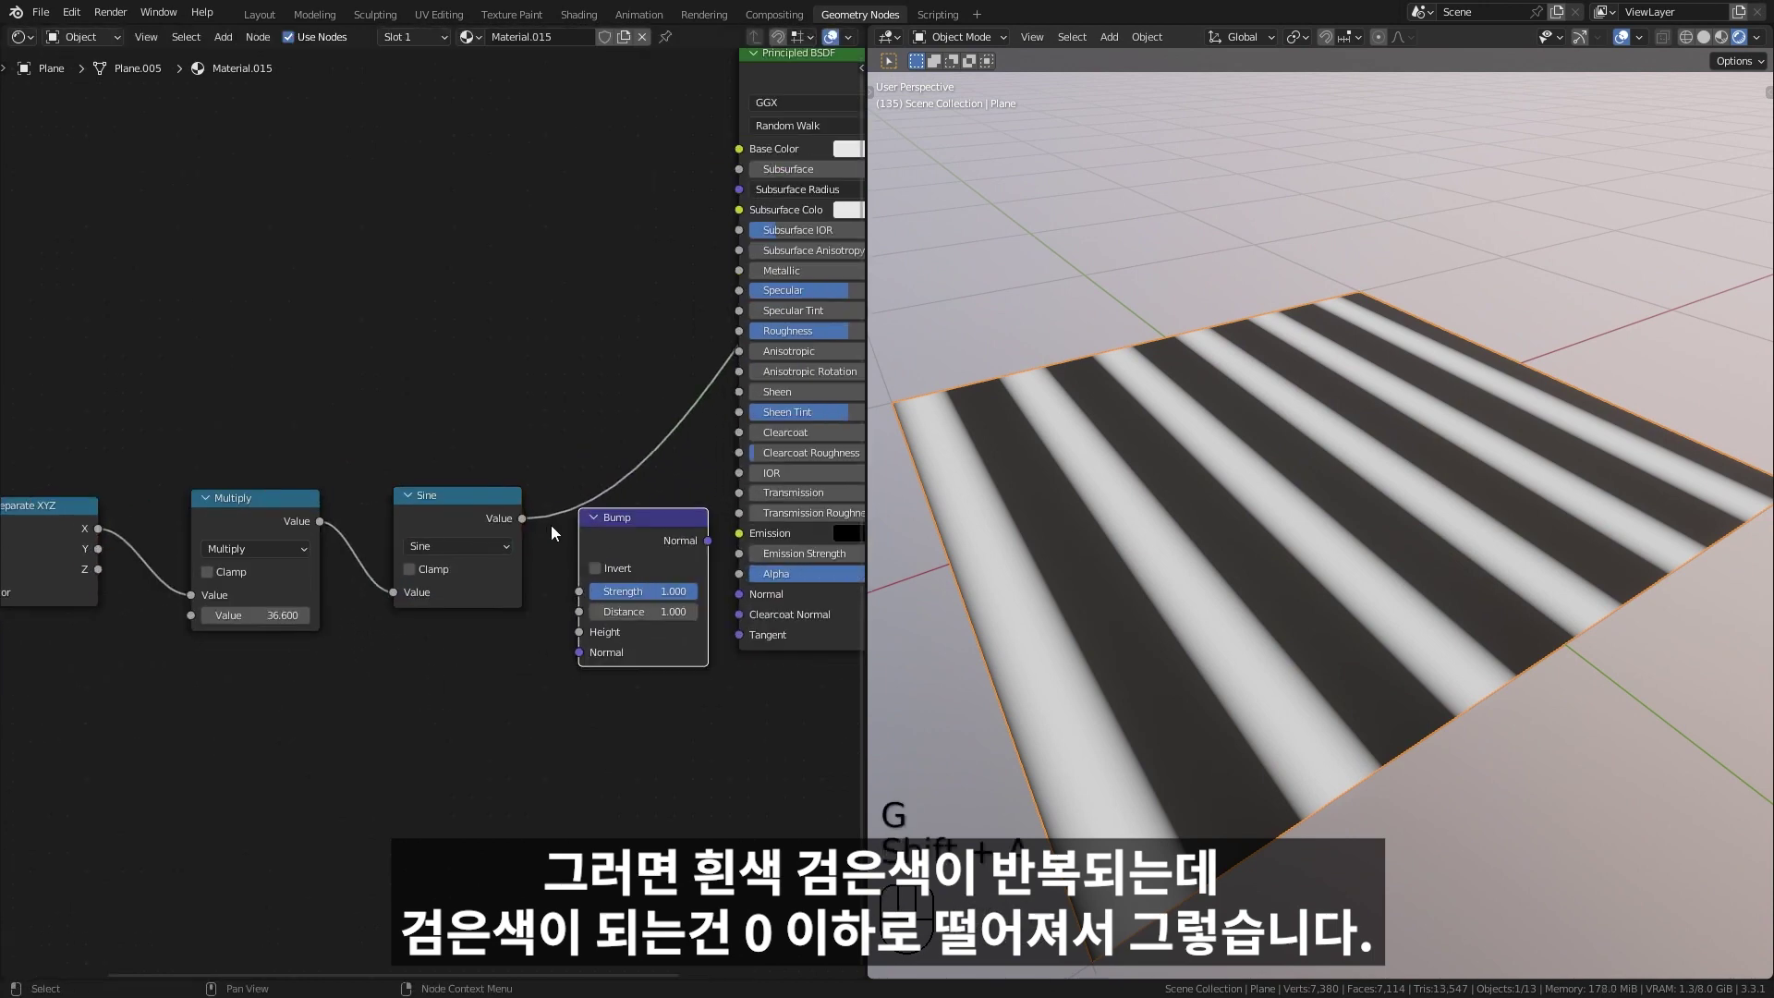
{"action": "left_click_drag", "start_coordinate": [523, 518], "coordinate": [579, 629]}
{"action": "left_click_drag", "start_coordinate": [707, 541], "coordinate": [739, 595]}
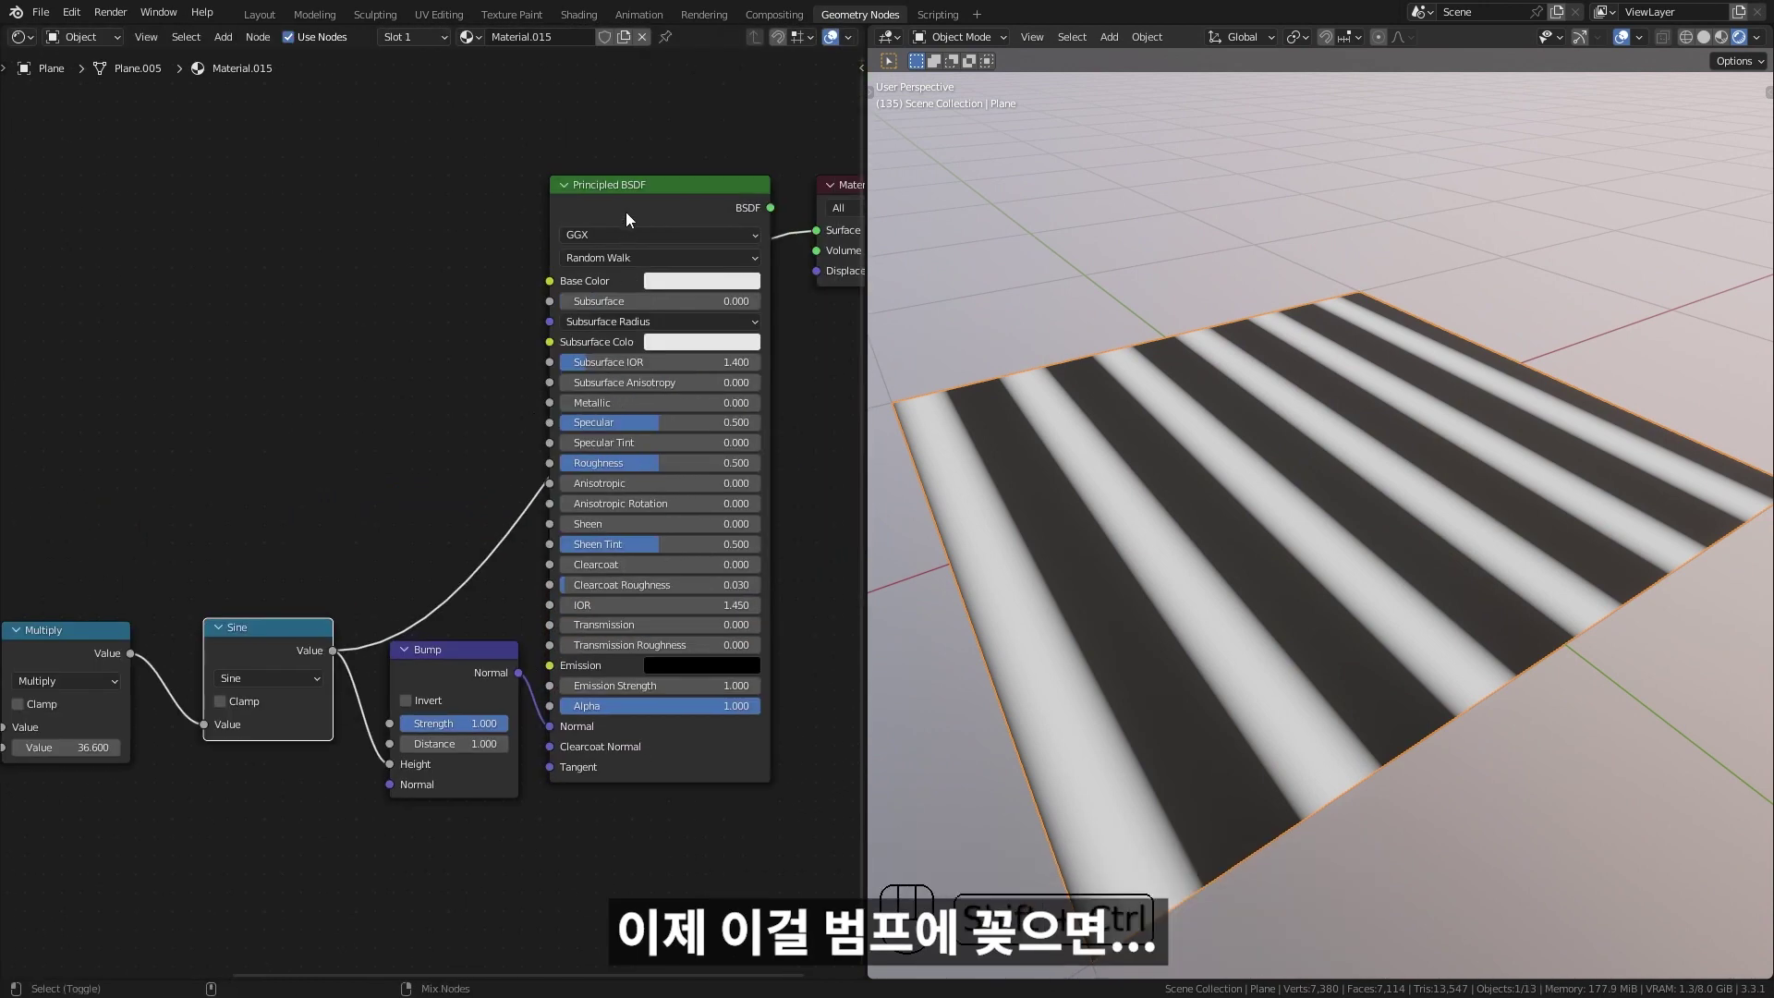
{"action": "left_click", "coordinate": [624, 212], "text": "ctrl+shift"}
Inspect the metallic ridges from several angles and set Bump strength to about 0.054.
{"action": "mouse_move", "coordinate": [1126, 629]}
{"action": "middle_mouse_down"}
{"action": "mouse_move", "coordinate": [1248, 625]}
{"action": "mouse_move", "coordinate": [1196, 665]}
{"action": "mouse_move", "coordinate": [1216, 665]}
{"action": "mouse_move", "coordinate": [1264, 576]}
{"action": "mouse_move", "coordinate": [1205, 615]}
{"action": "mouse_move", "coordinate": [1210, 656]}
{"action": "mouse_move", "coordinate": [1142, 571]}
{"action": "middle_mouse_up"}
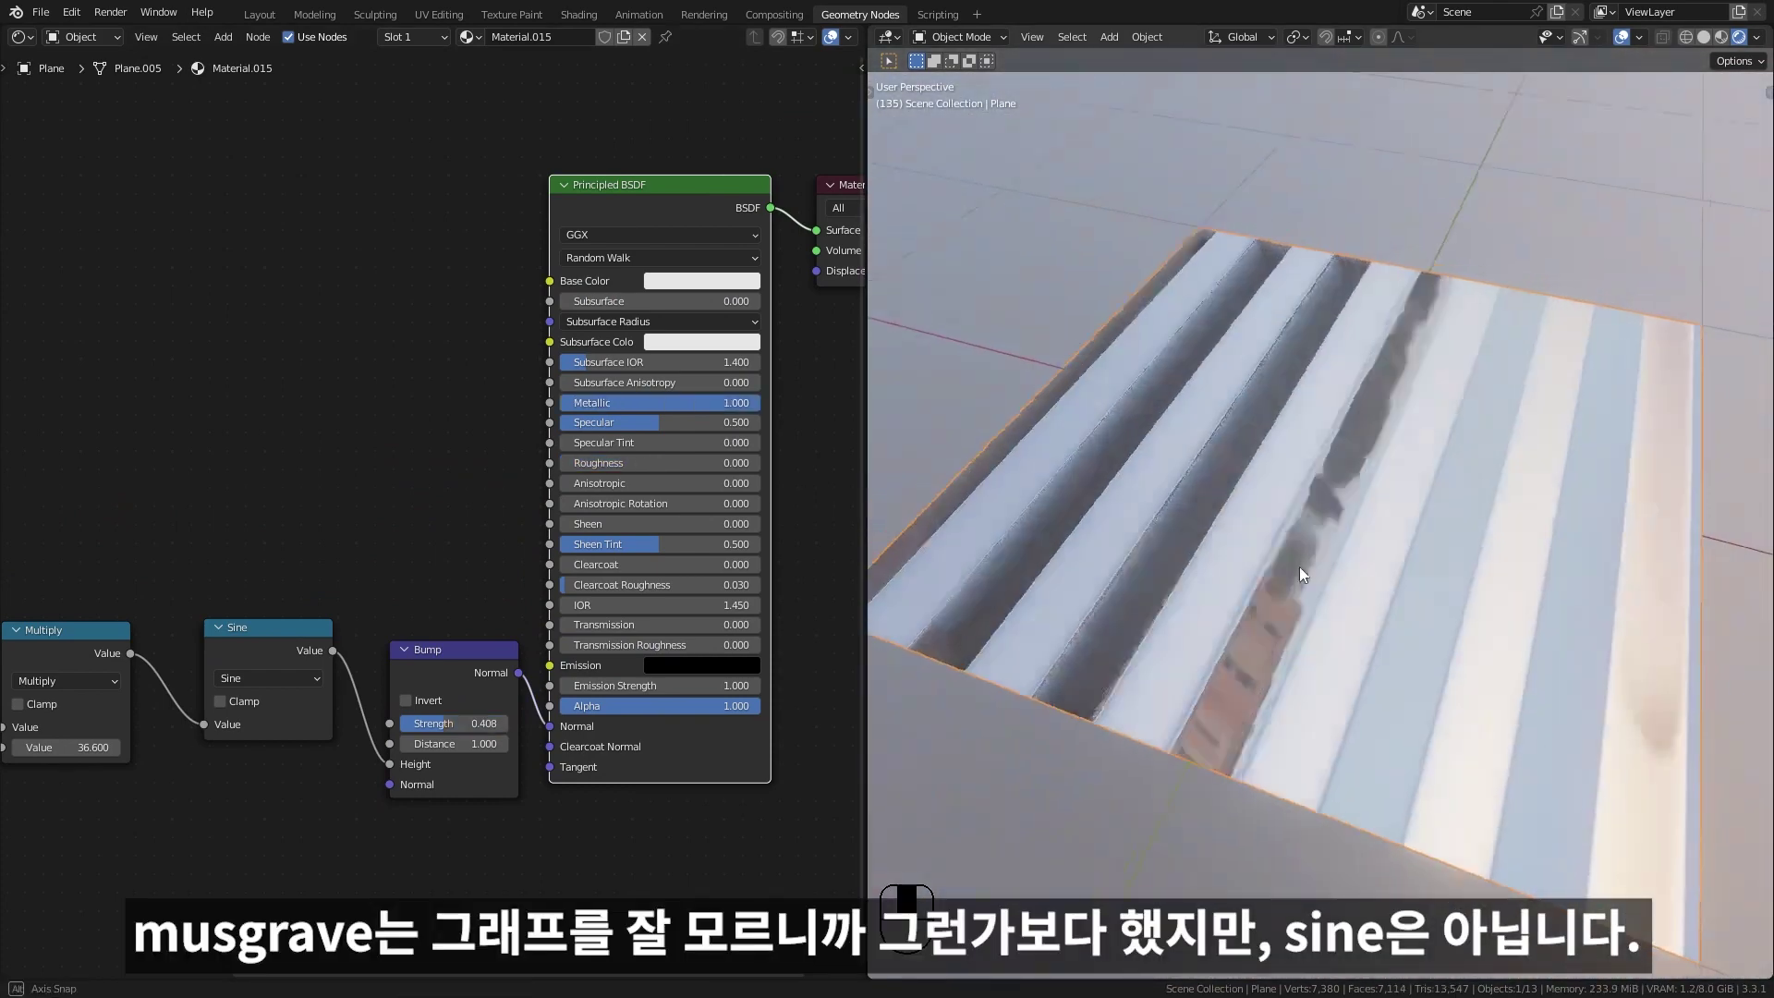
{"action": "mouse_move", "coordinate": [1299, 572]}
{"action": "middle_mouse_down"}
{"action": "mouse_move", "coordinate": [1311, 611]}
{"action": "mouse_move", "coordinate": [1201, 587]}
{"action": "mouse_move", "coordinate": [1351, 634]}
{"action": "mouse_move", "coordinate": [1270, 605]}
{"action": "mouse_move", "coordinate": [1286, 552]}
{"action": "middle_mouse_up"}
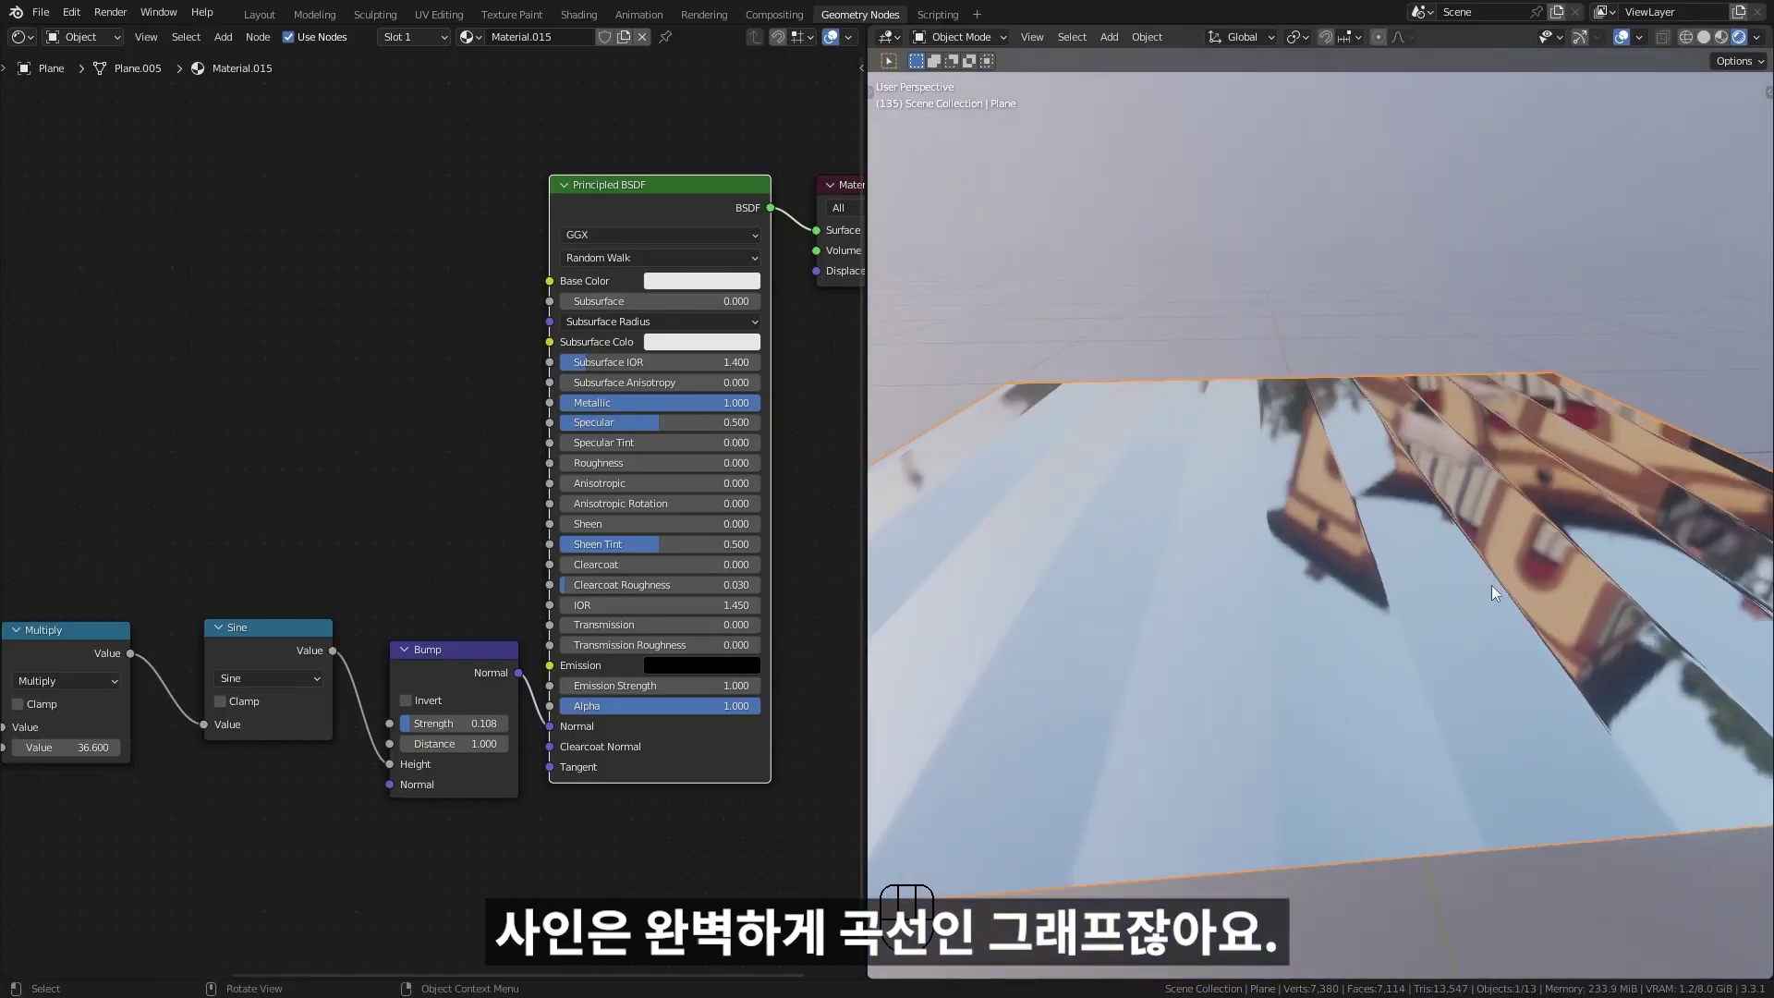
{"action": "mouse_move", "coordinate": [1491, 585]}
{"action": "middle_mouse_down"}
{"action": "mouse_move", "coordinate": [1377, 569]}
{"action": "mouse_move", "coordinate": [1418, 567]}
{"action": "mouse_move", "coordinate": [1078, 619]}
{"action": "middle_mouse_up"}
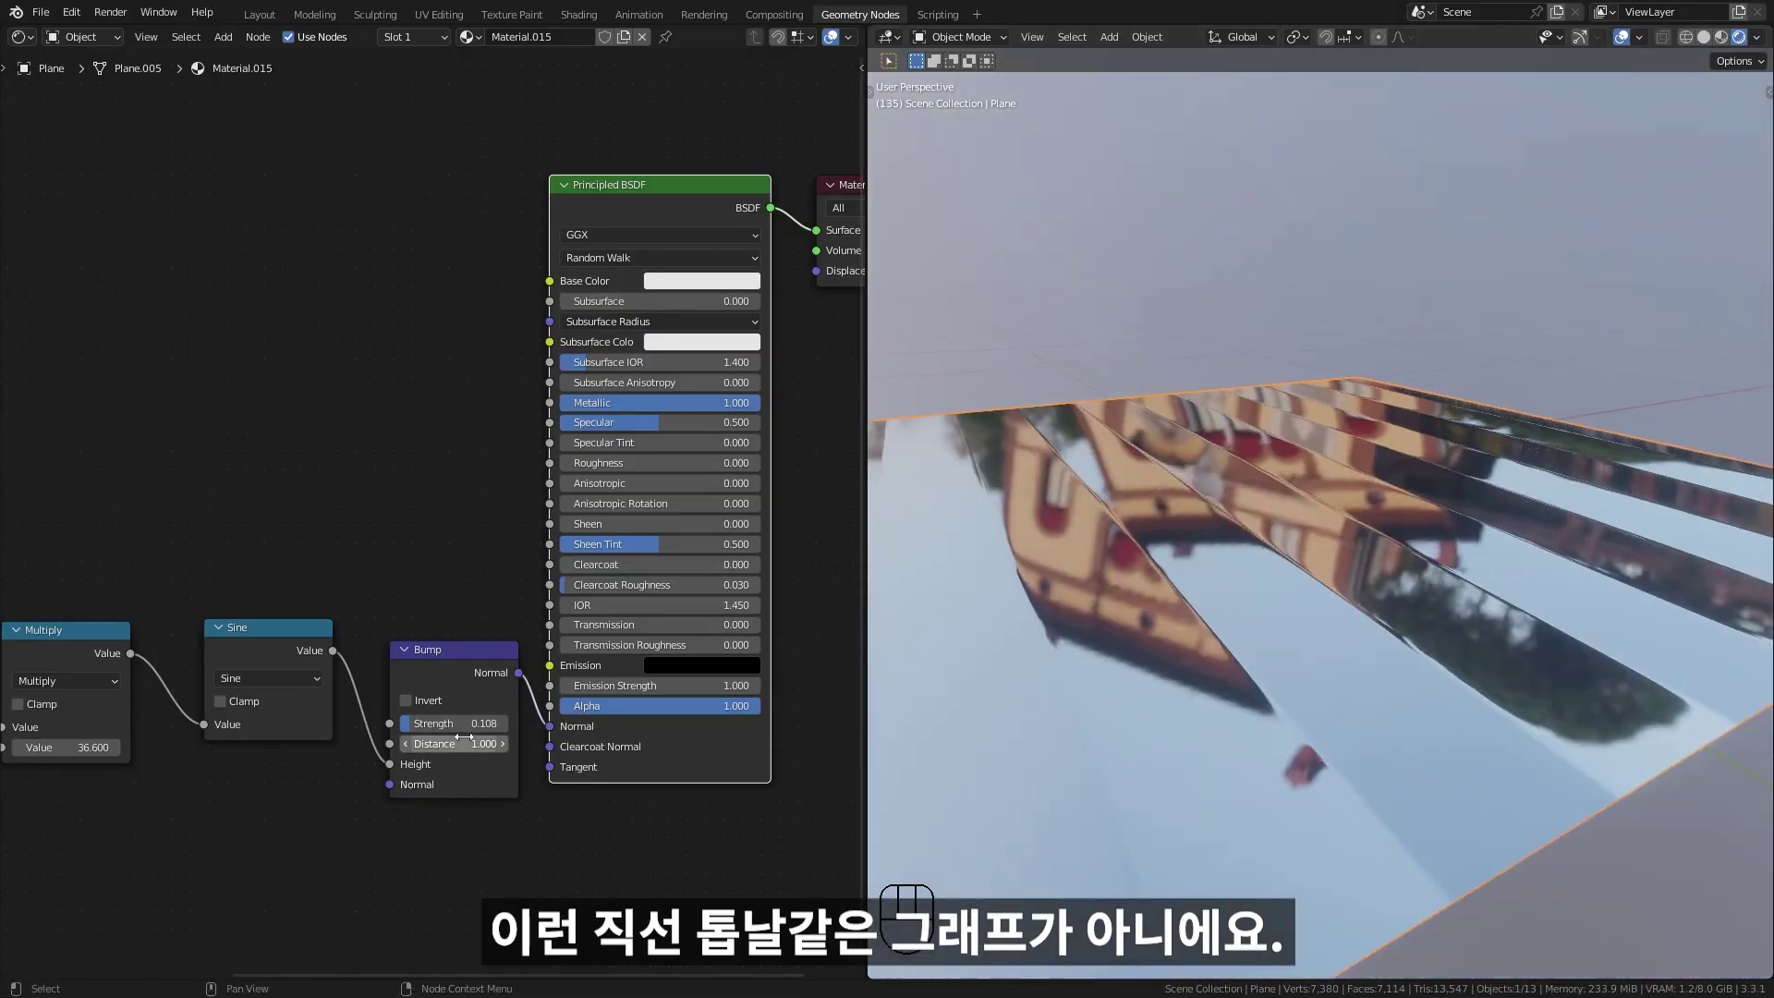
{"action": "left_click_drag", "start_coordinate": [453, 723], "coordinate": [425, 723], "text": "shift"}
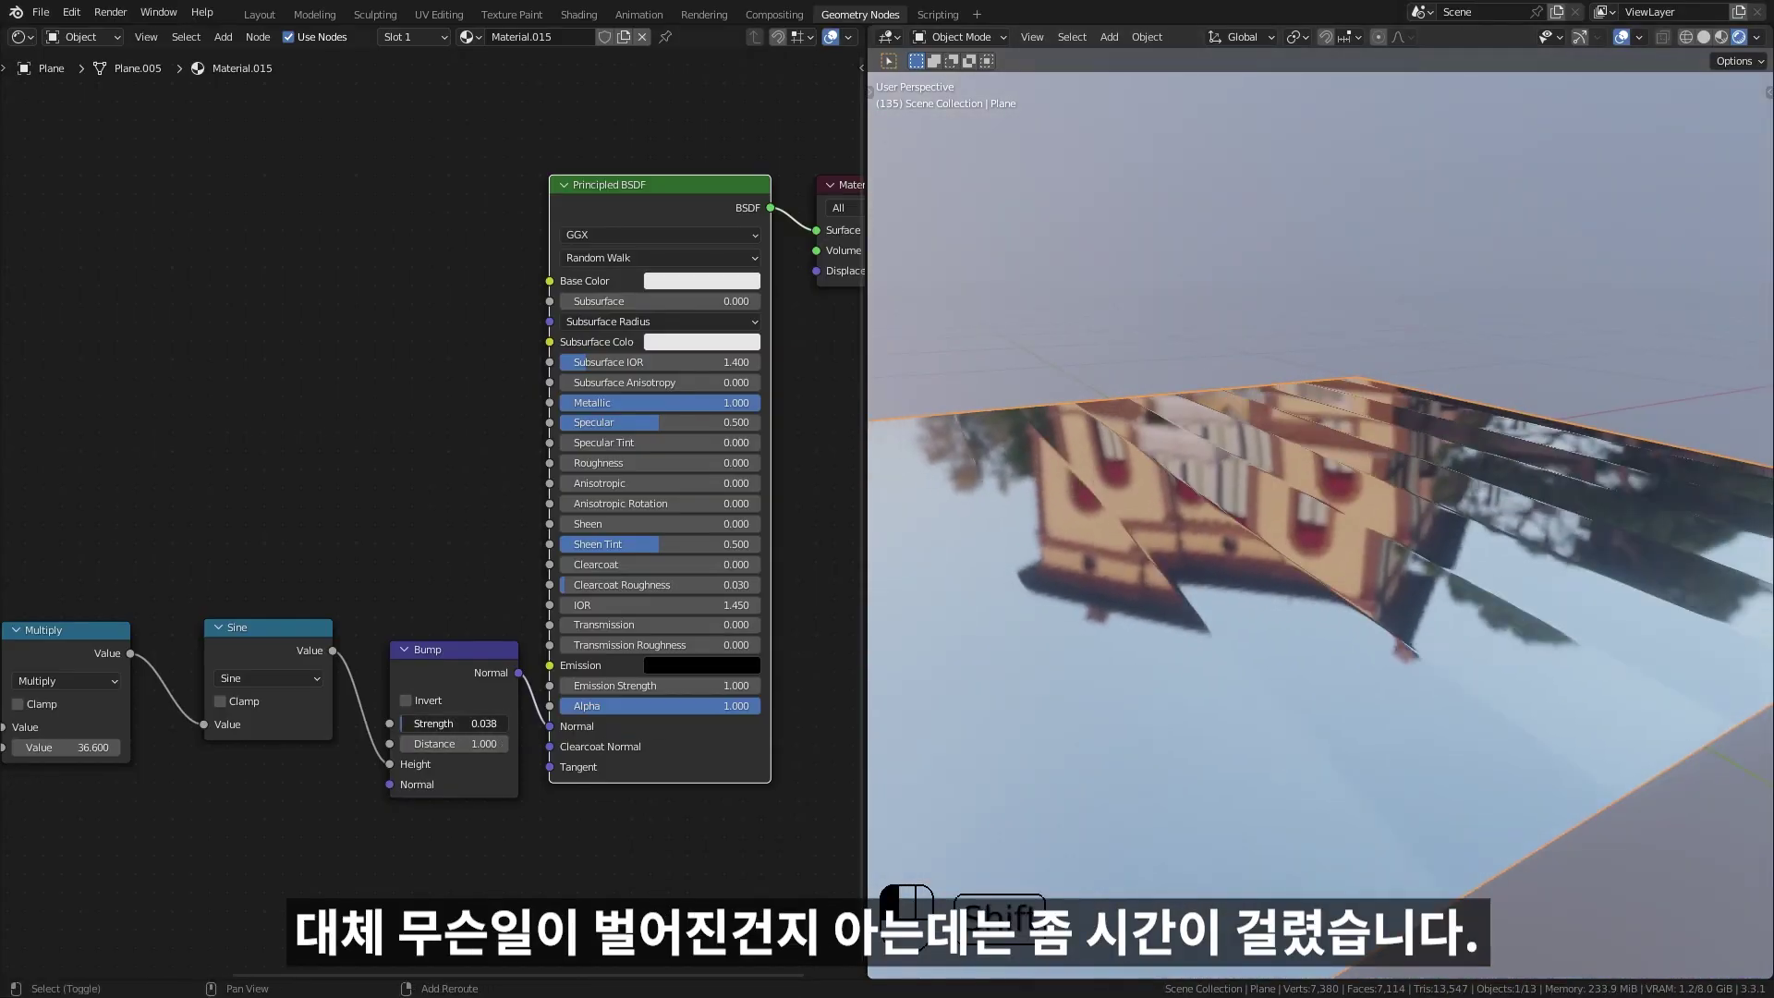
{"action": "left_click_drag", "start_coordinate": [425, 723], "coordinate": [448, 724], "text": "shift"}
{"action": "middle_click_drag", "start_coordinate": [1349, 638], "coordinate": [1363, 630]}
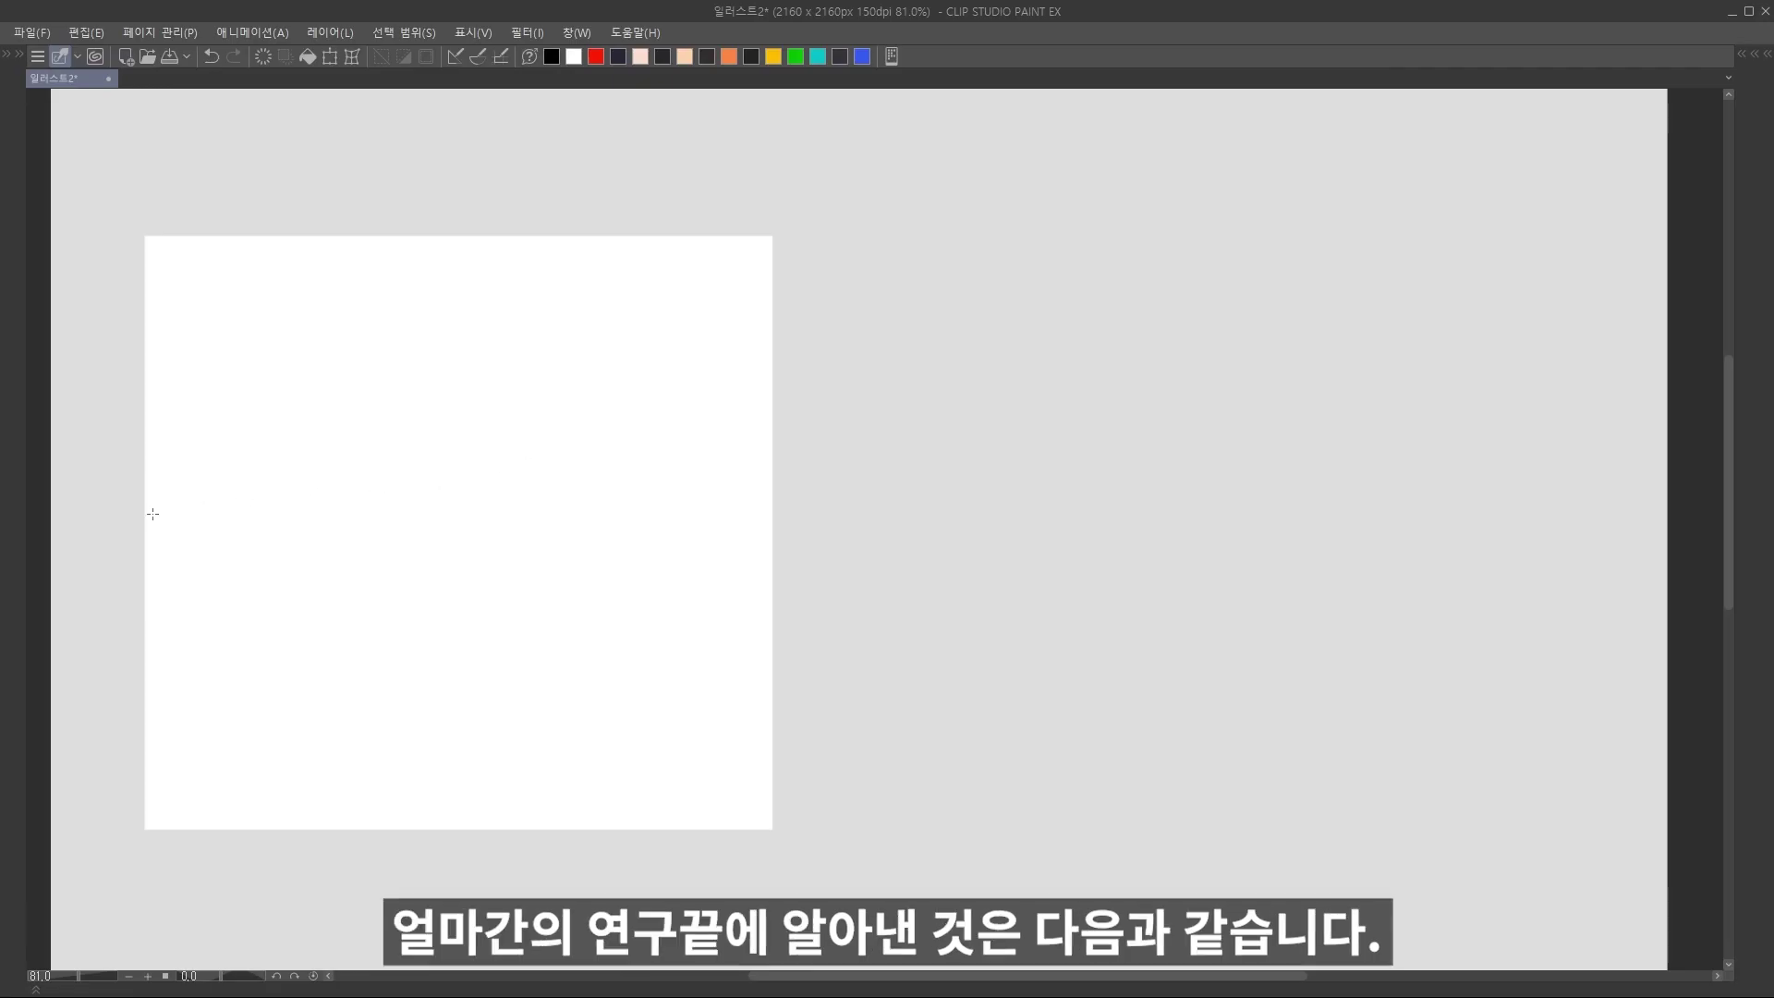
Fill a black-to-white gradient, then draw an arrow to a hatched sloped wedge.
{"action": "left_click_drag", "start_coordinate": [682, 505], "coordinate": [761, 508]}
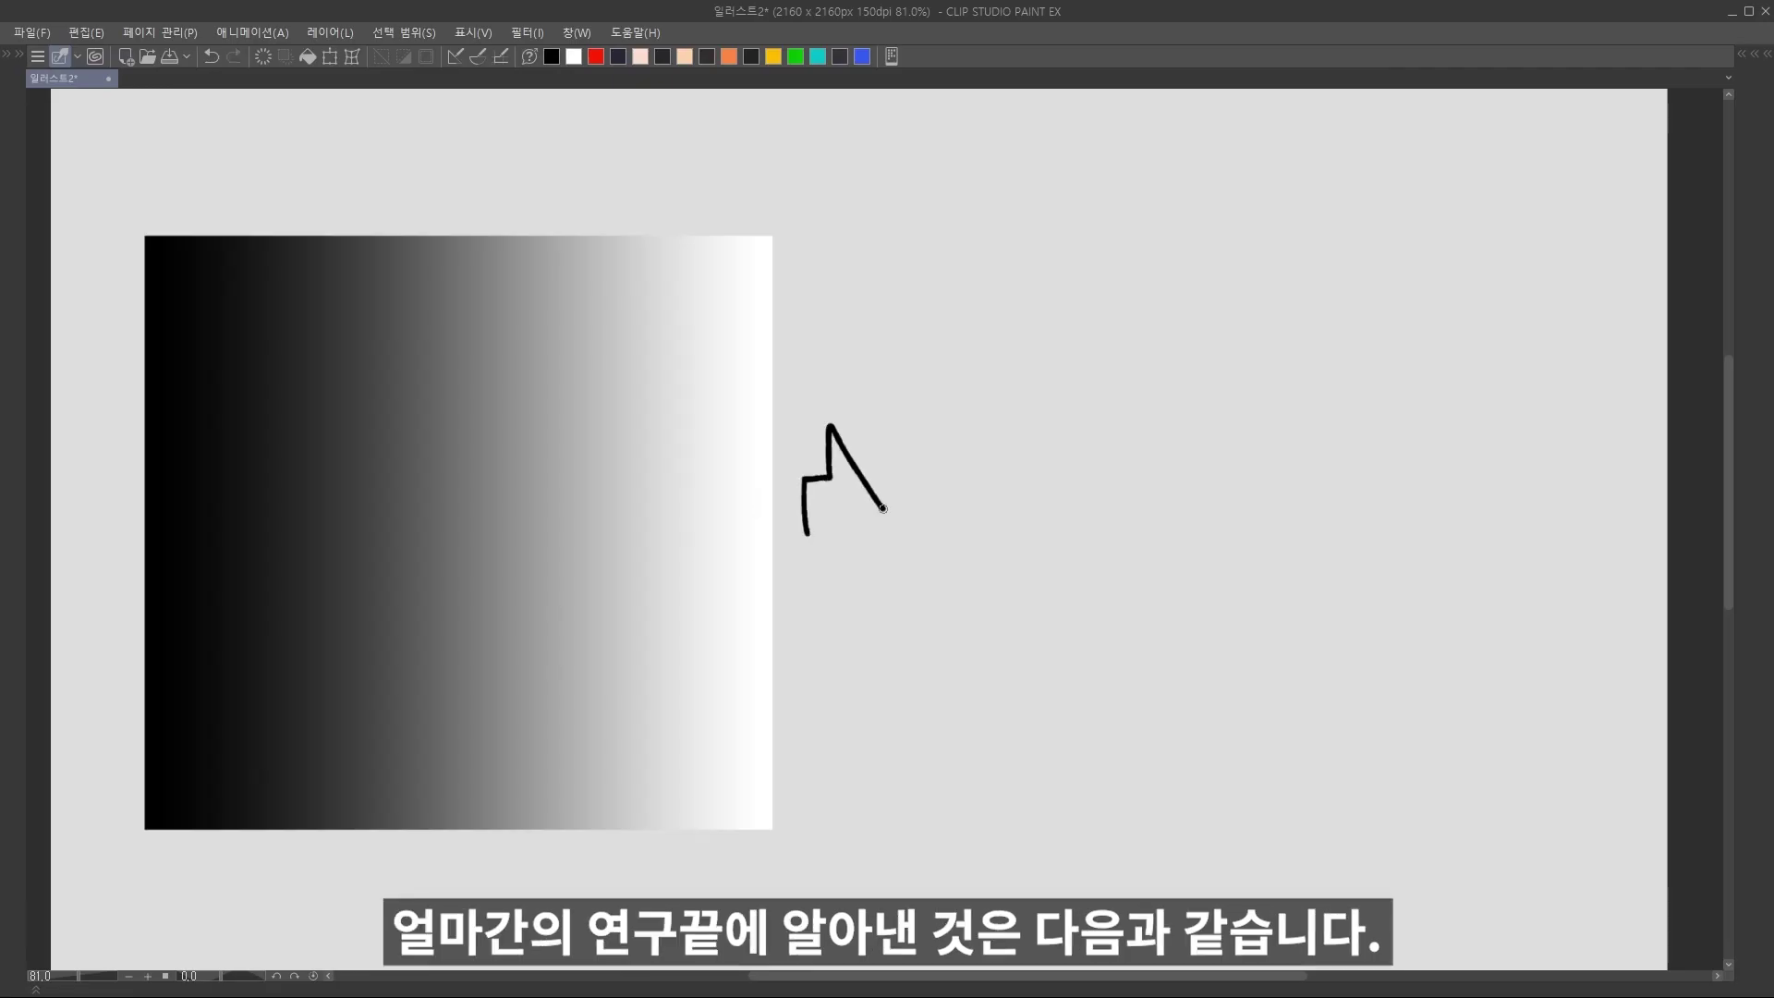
{"action": "left_click_drag", "start_coordinate": [882, 509], "coordinate": [806, 533]}
{"action": "left_click_drag", "start_coordinate": [967, 684], "coordinate": [1417, 652]}
{"action": "left_click_drag", "start_coordinate": [970, 687], "coordinate": [1216, 680]}
{"action": "left_click_drag", "start_coordinate": [923, 495], "coordinate": [1022, 625]}
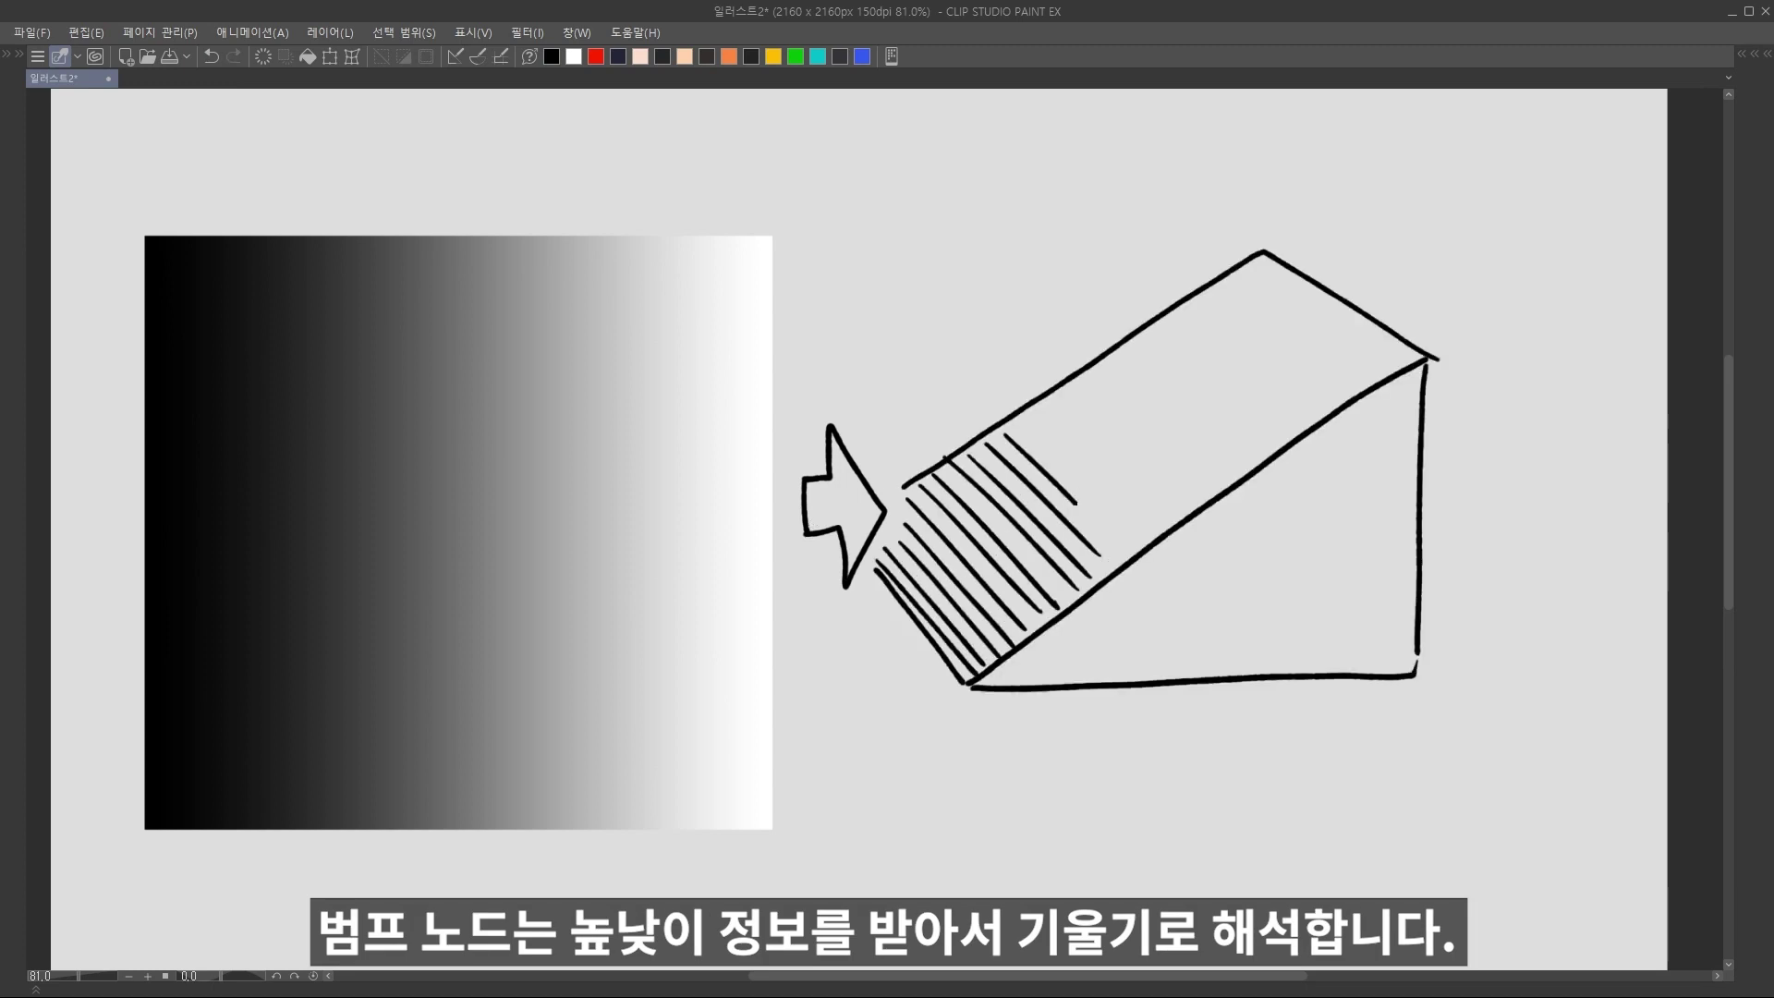
{"action": "left_click_drag", "start_coordinate": [1137, 340], "coordinate": [1225, 481]}
{"action": "left_click_drag", "start_coordinate": [1259, 280], "coordinate": [1384, 380]}
{"action": "left_click_drag", "start_coordinate": [946, 488], "coordinate": [924, 657]}
{"action": "left_click_drag", "start_coordinate": [1058, 374], "coordinate": [1114, 559]}
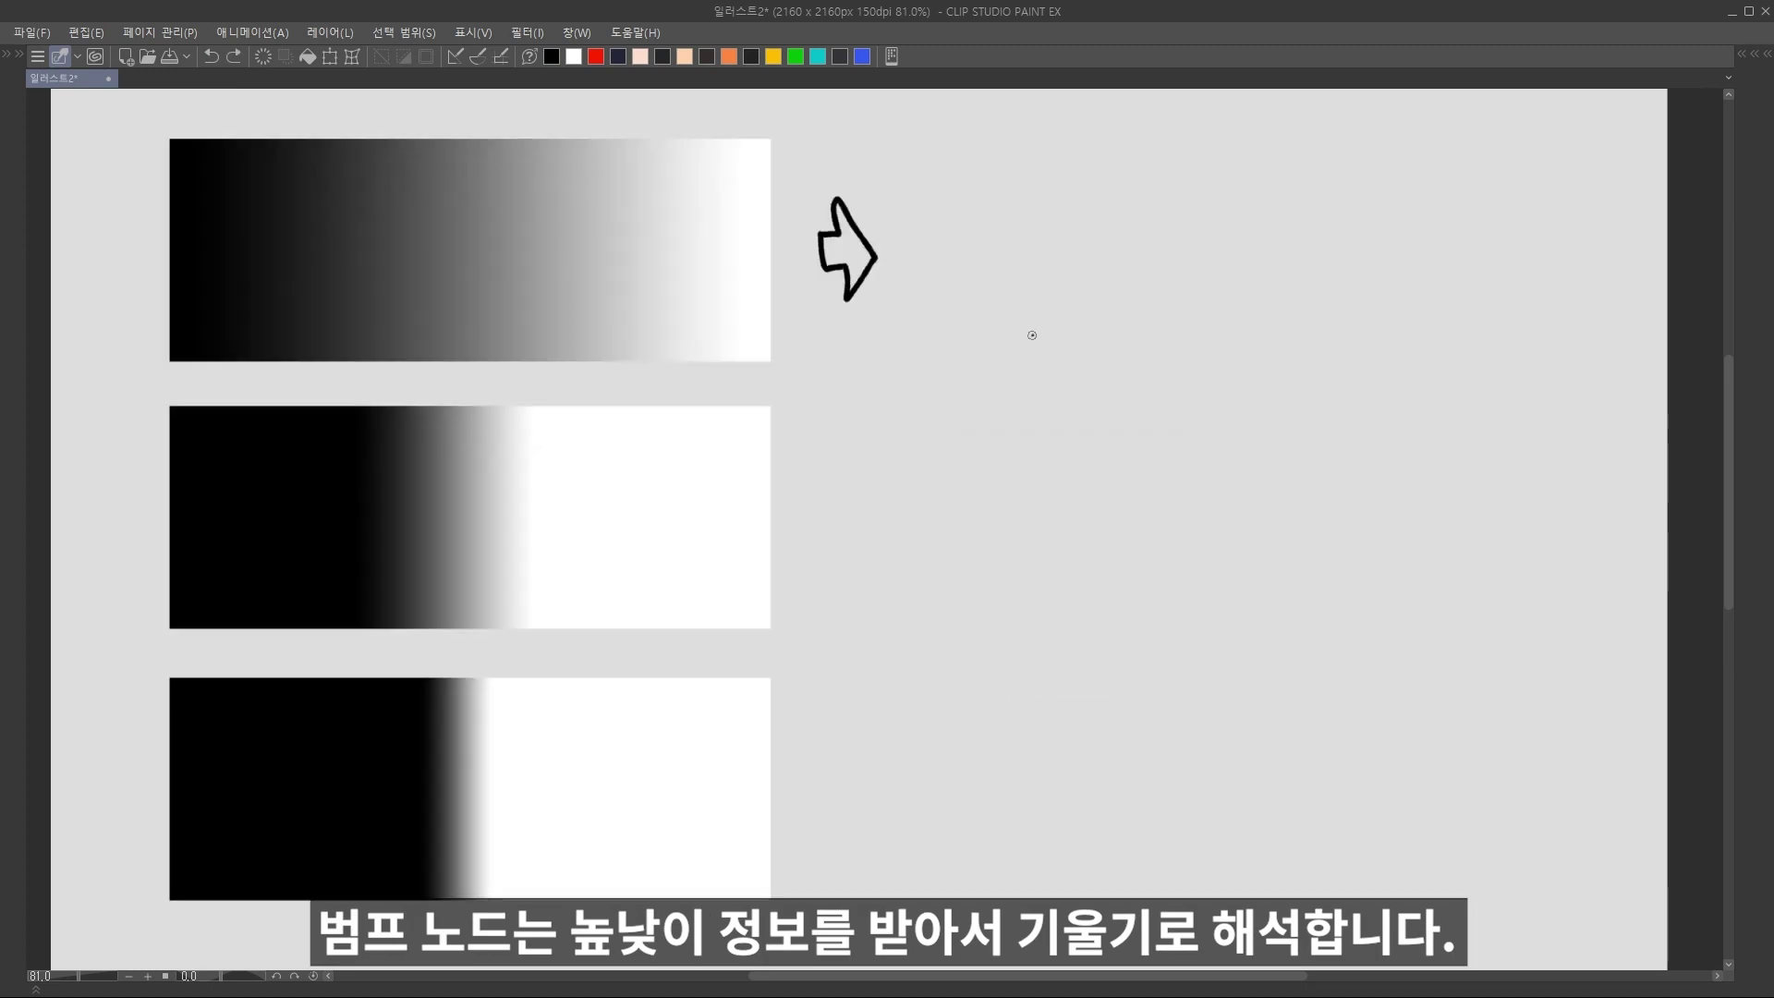
Sketch wedges beside gradient bars, including a stepped wedge, and mark the slope's hypotenuse.
{"action": "left_click_drag", "start_coordinate": [1312, 211], "coordinate": [978, 263]}
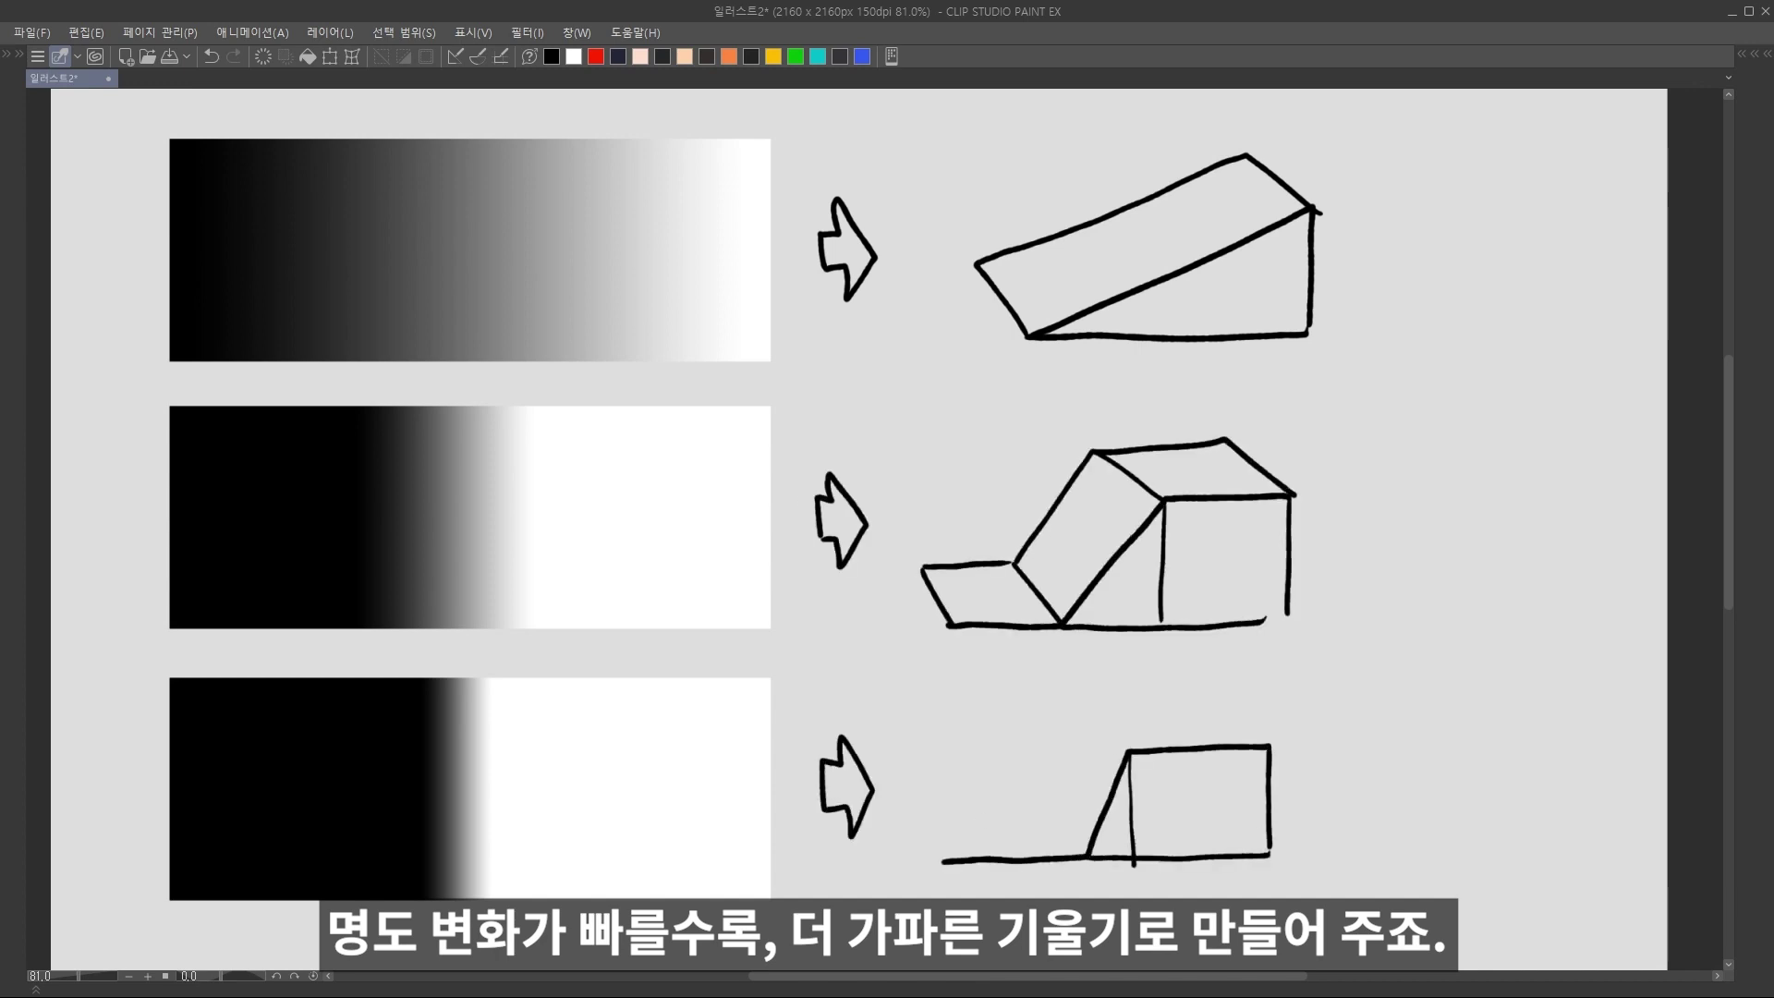
{"action": "left_click_drag", "start_coordinate": [1044, 788], "coordinate": [910, 779]}
{"action": "left_click_drag", "start_coordinate": [920, 790], "coordinate": [943, 860]}
{"action": "left_click_drag", "start_coordinate": [1076, 698], "coordinate": [1265, 739]}
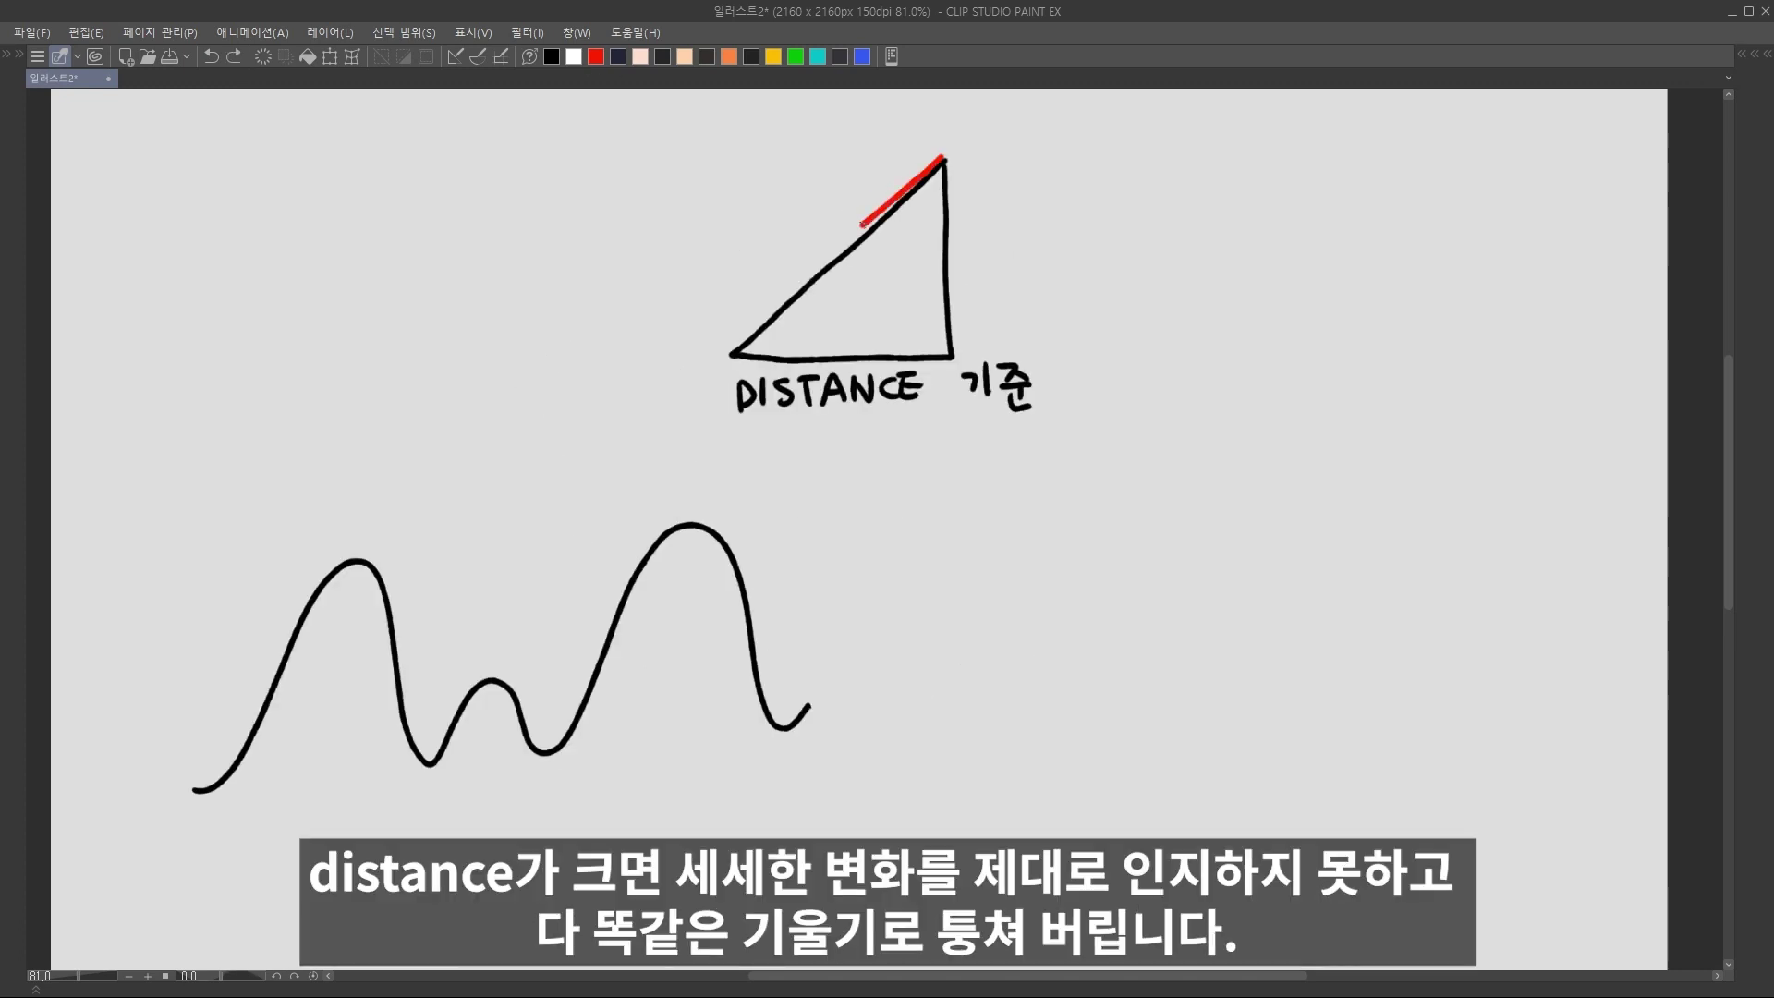
{"action": "left_click_drag", "start_coordinate": [943, 159], "coordinate": [732, 354]}
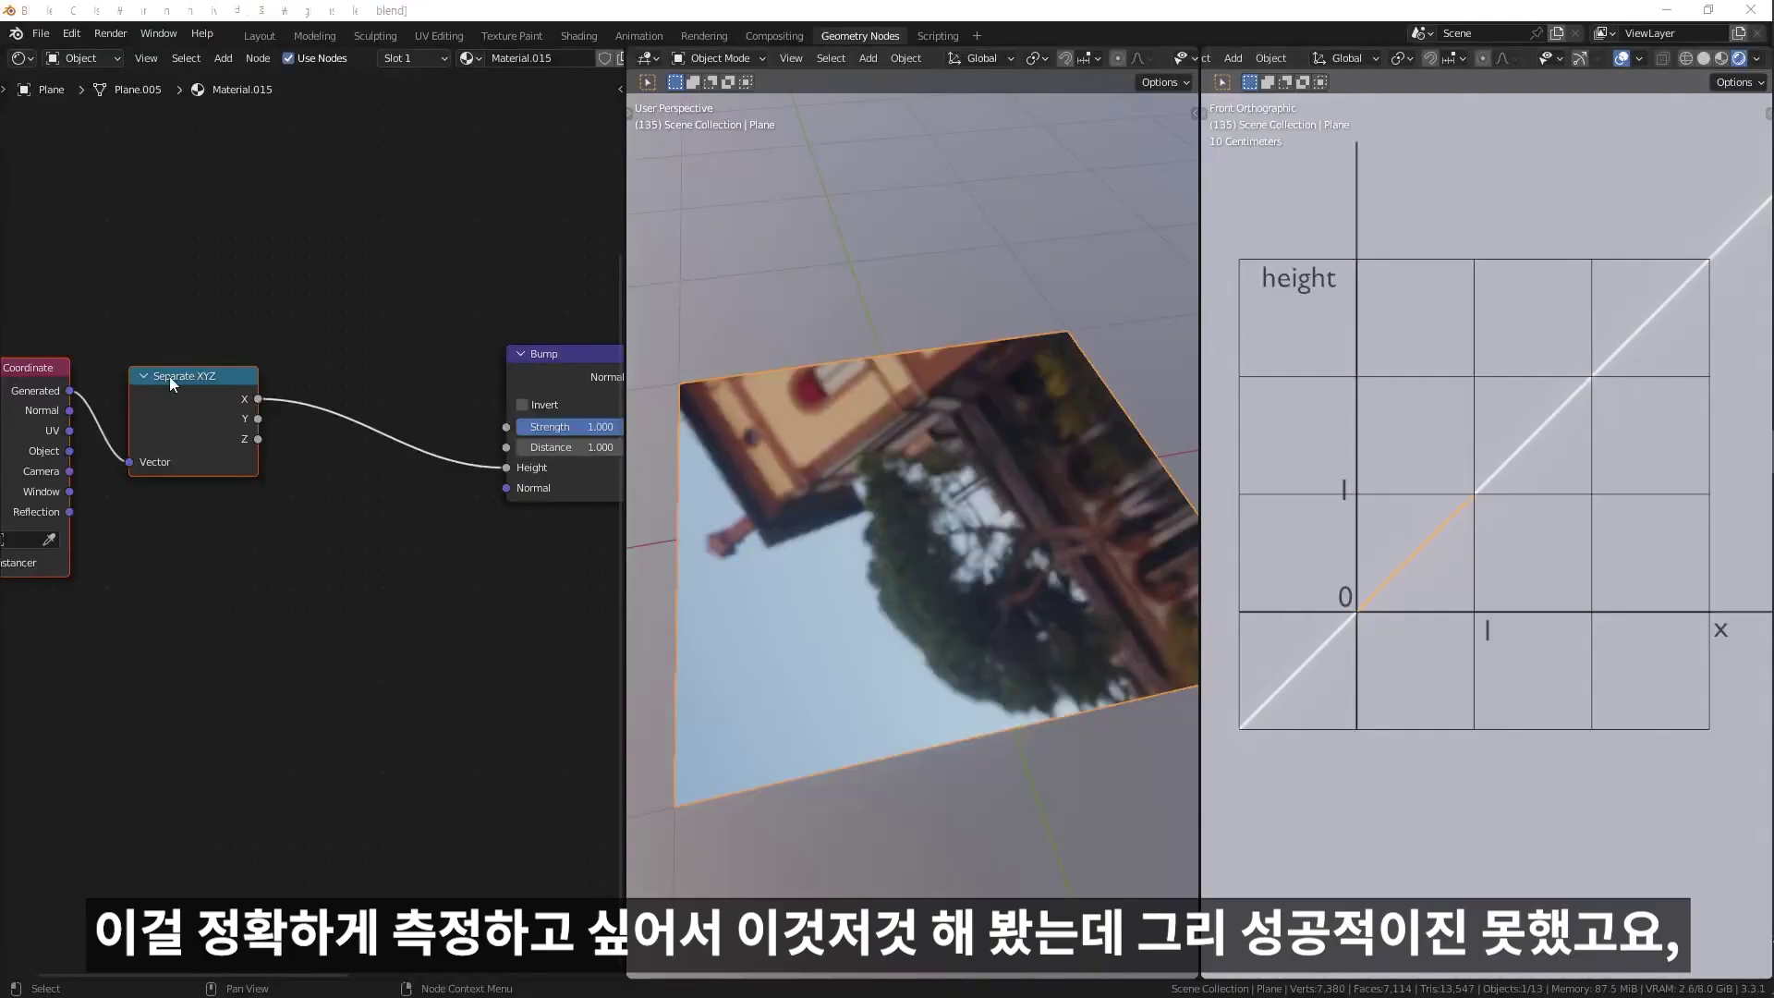
Insert a Sine math node between Separate XYZ's X and Bump Height.
{"action": "key", "text": "shift+a"}
{"action": "type", "text": "ma"}
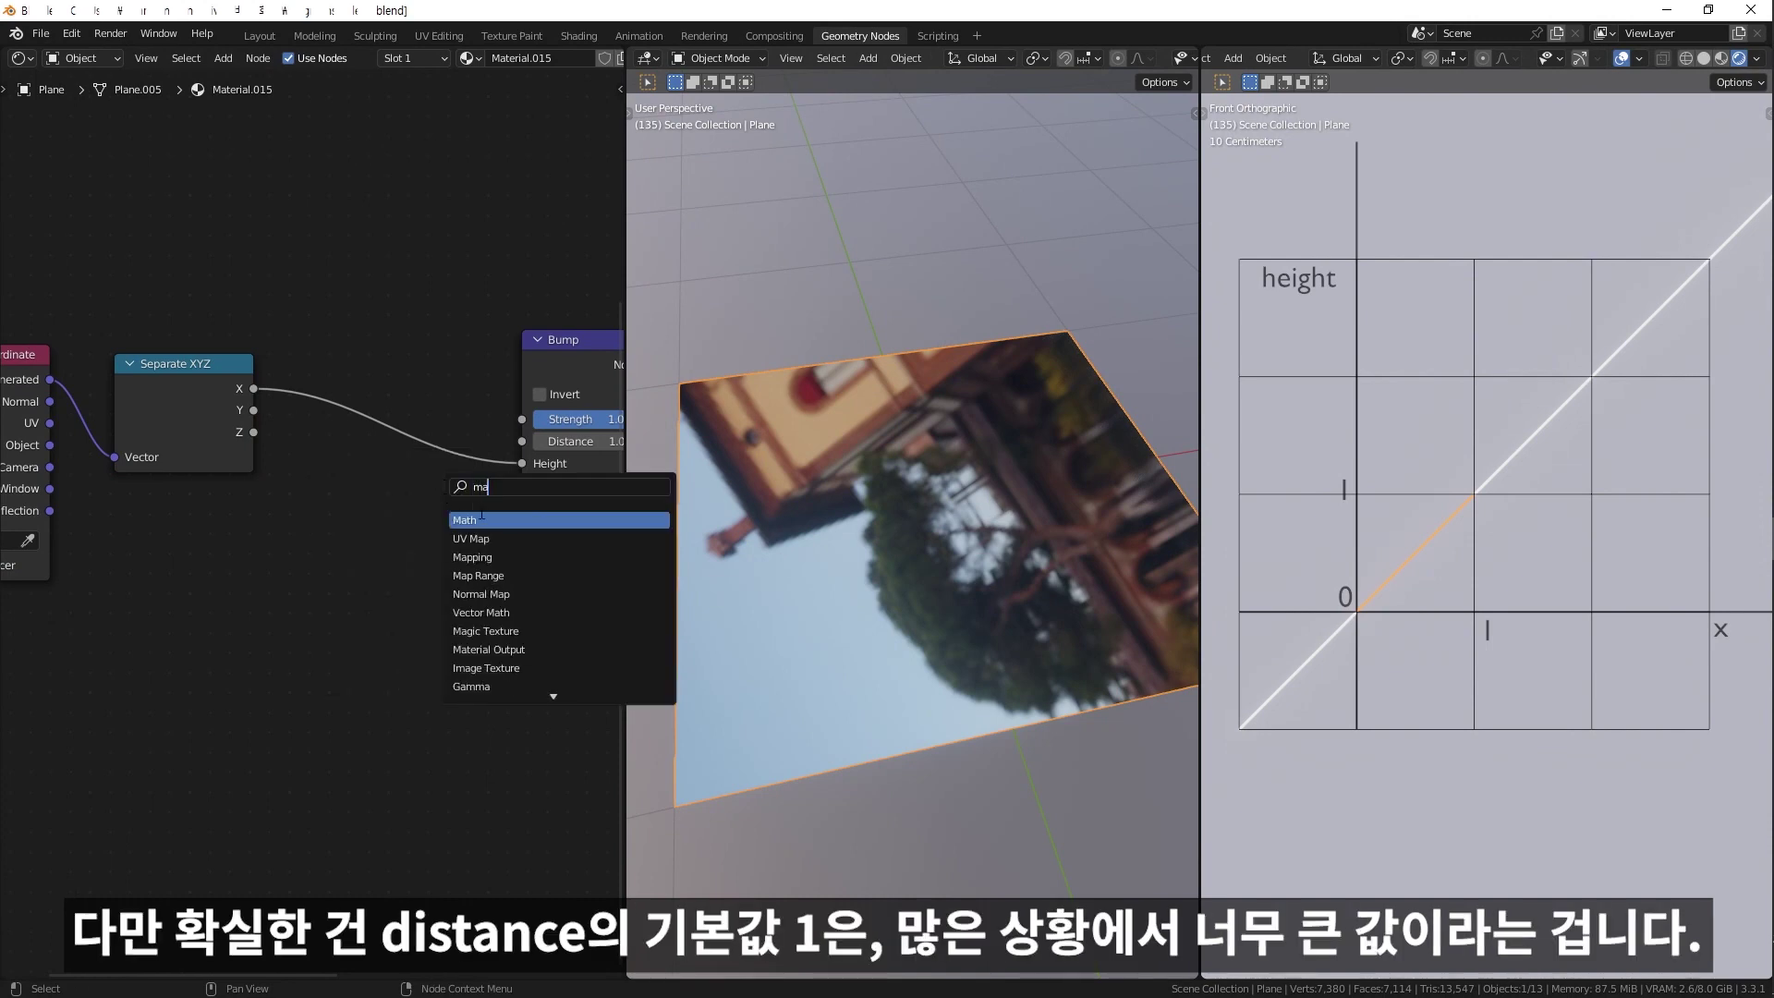
{"action": "left_click", "coordinate": [481, 515]}
{"action": "left_click", "coordinate": [325, 560]}
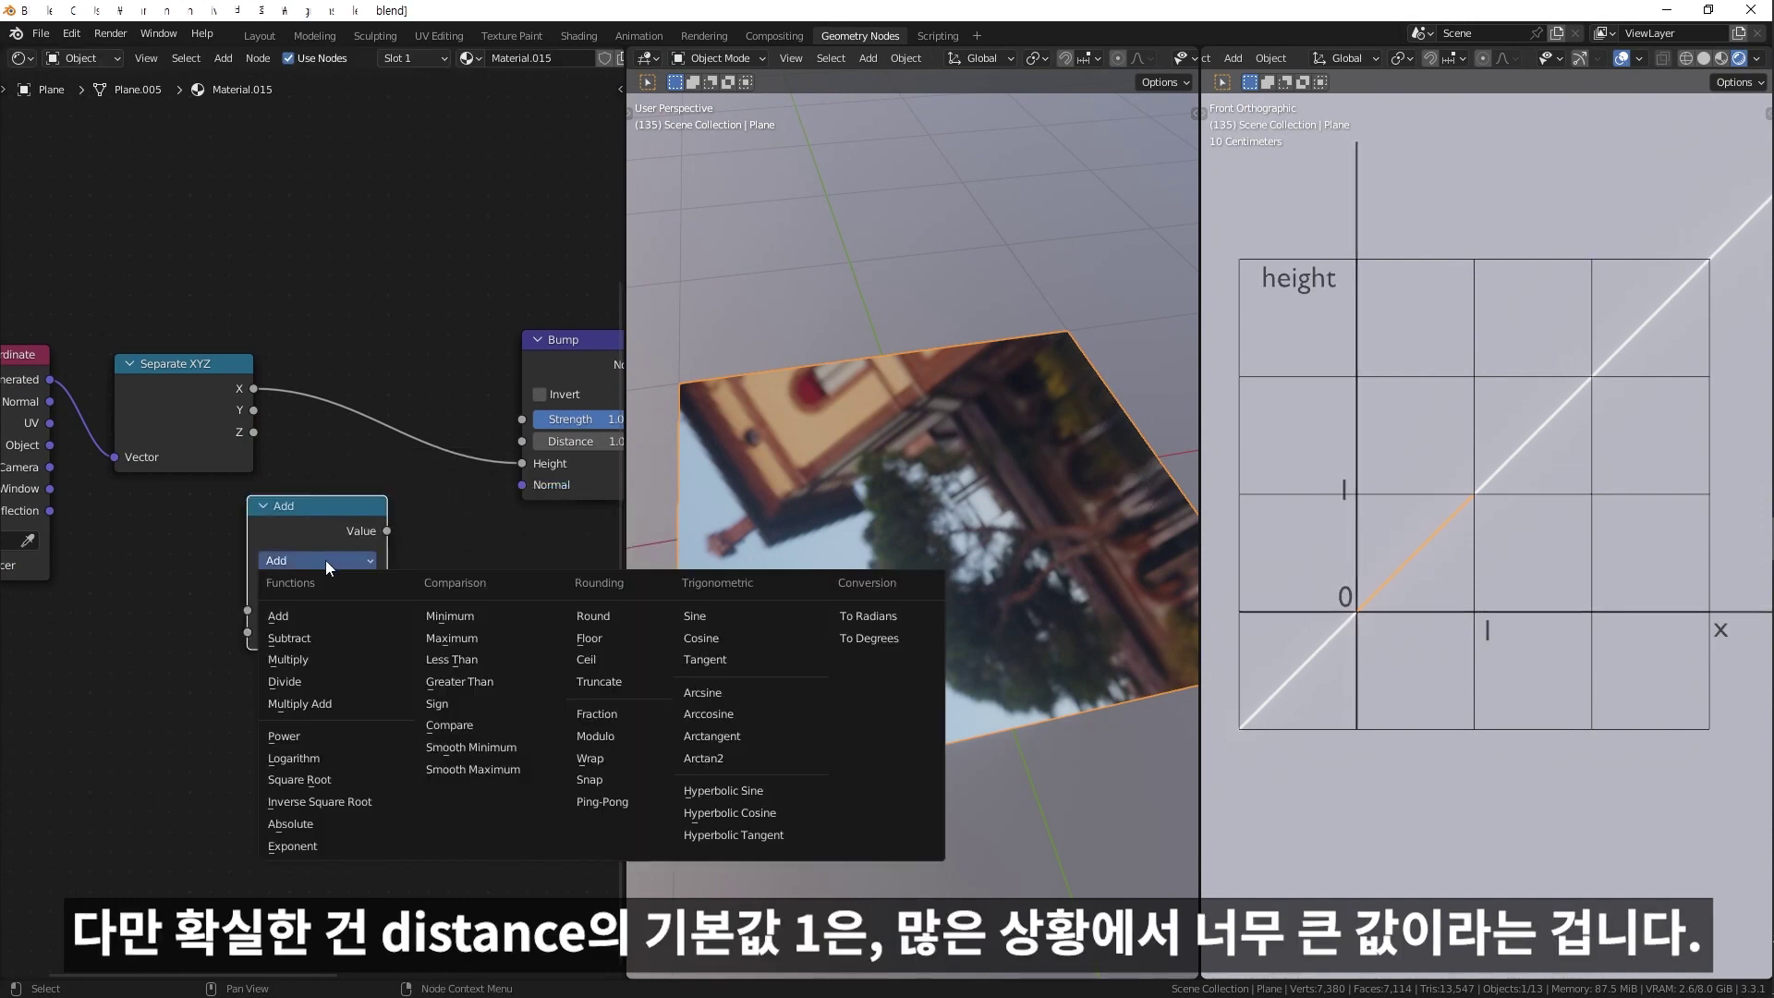
{"action": "left_click", "coordinate": [695, 616]}
{"action": "mouse_move", "coordinate": [305, 506]}
{"action": "left_mouse_down"}
{"action": "mouse_move", "coordinate": [391, 386]}
{"action": "mouse_move", "coordinate": [515, 362]}
{"action": "left_mouse_up"}
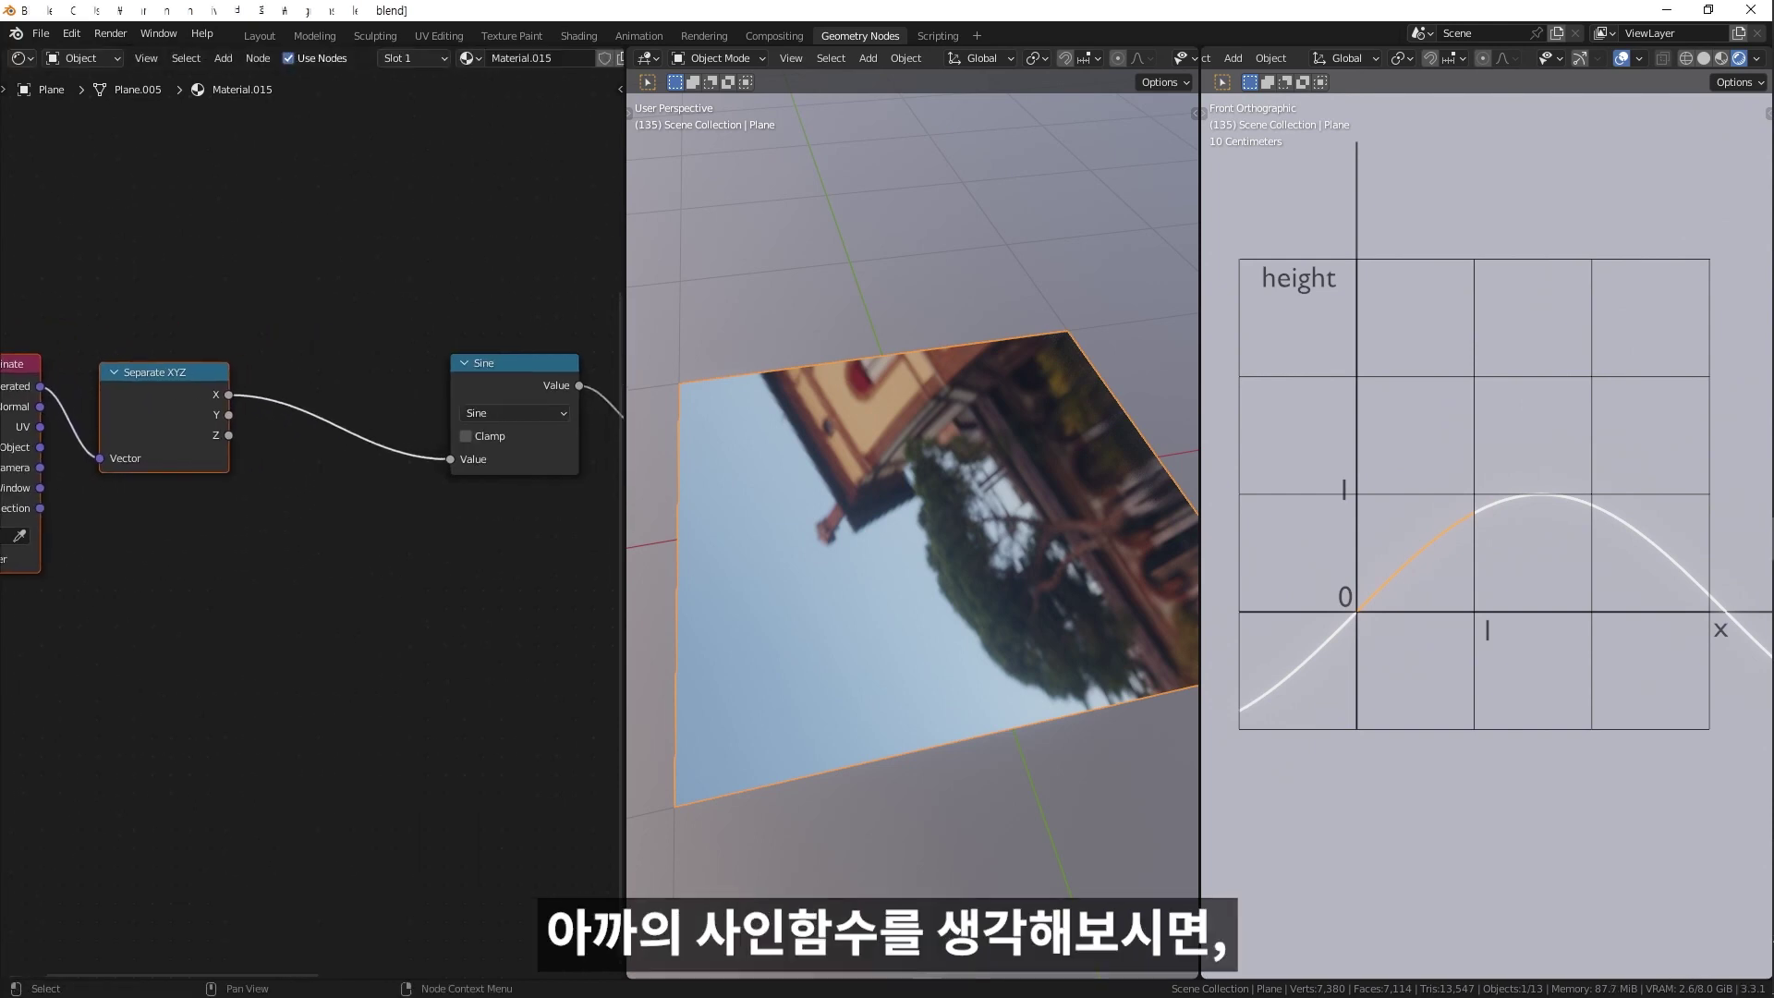
Insert a Multiply node between X and Sine, raise its factor, and view the whole plane.
{"action": "key", "text": "shift+a"}
{"action": "type", "text": "multiply"}
{"action": "key", "text": "Return"}
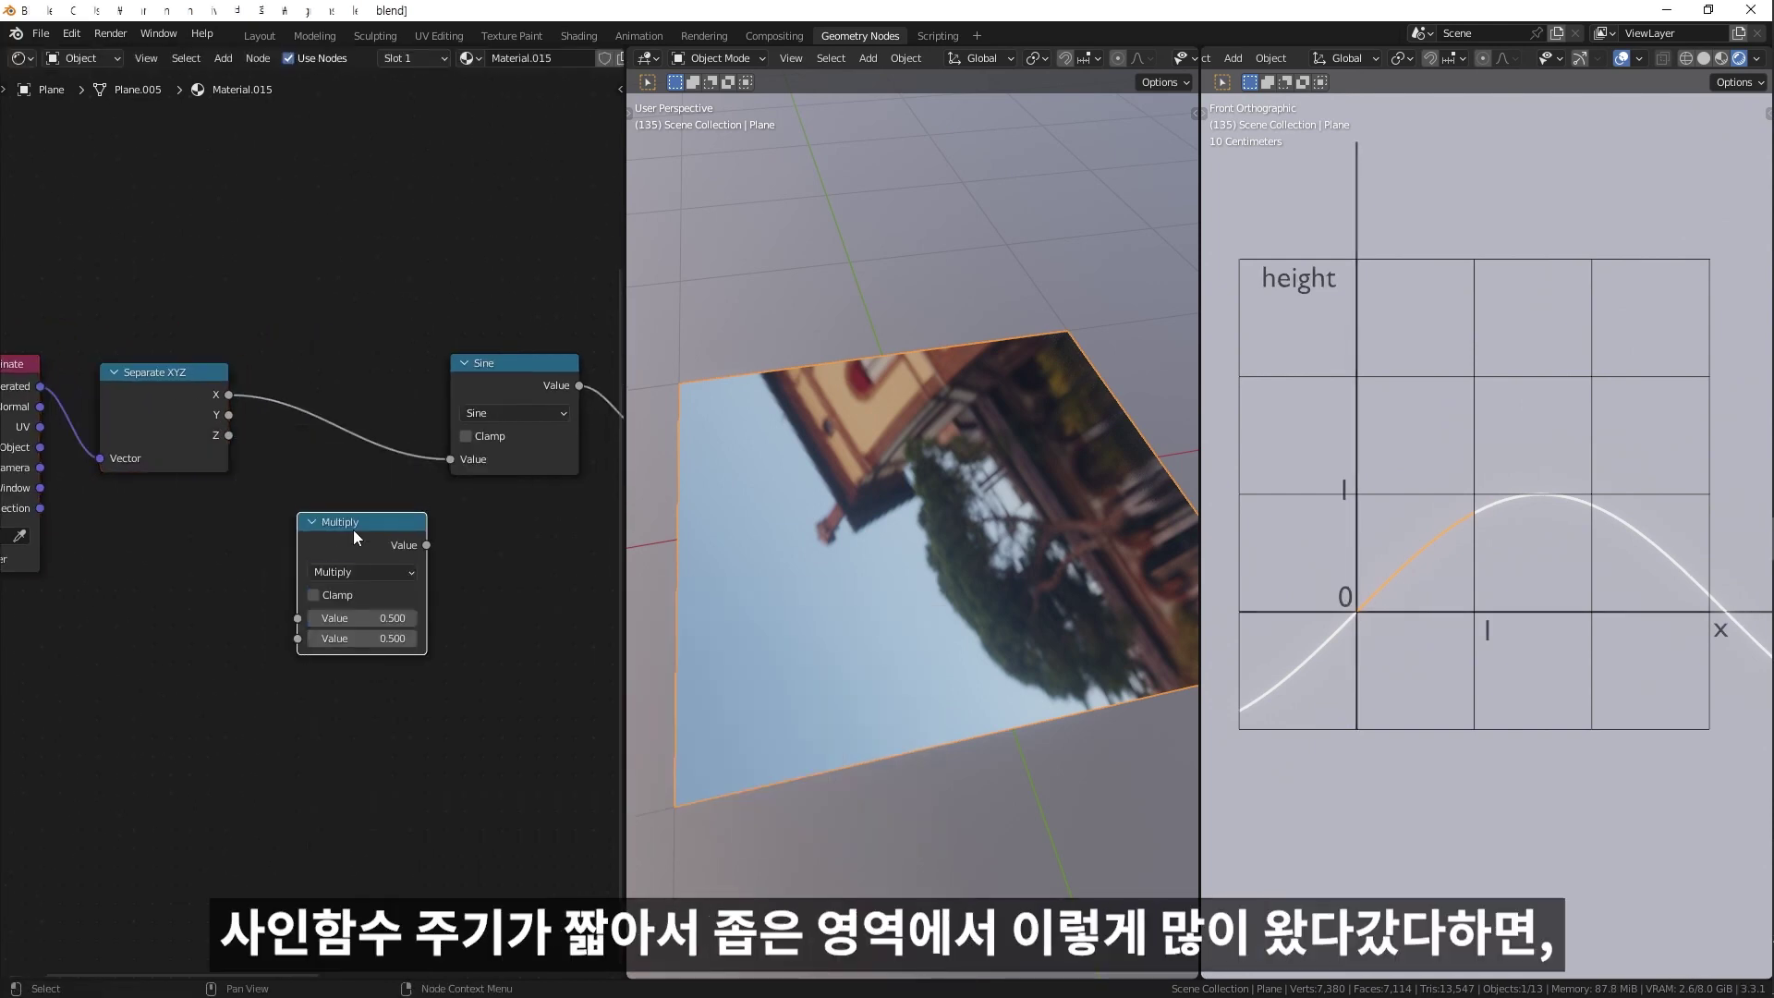
{"action": "left_click_drag", "start_coordinate": [353, 525], "coordinate": [334, 392]}
{"action": "left_click", "coordinate": [349, 357]}
{"action": "left_click_drag", "start_coordinate": [349, 483], "coordinate": [841, 553]}
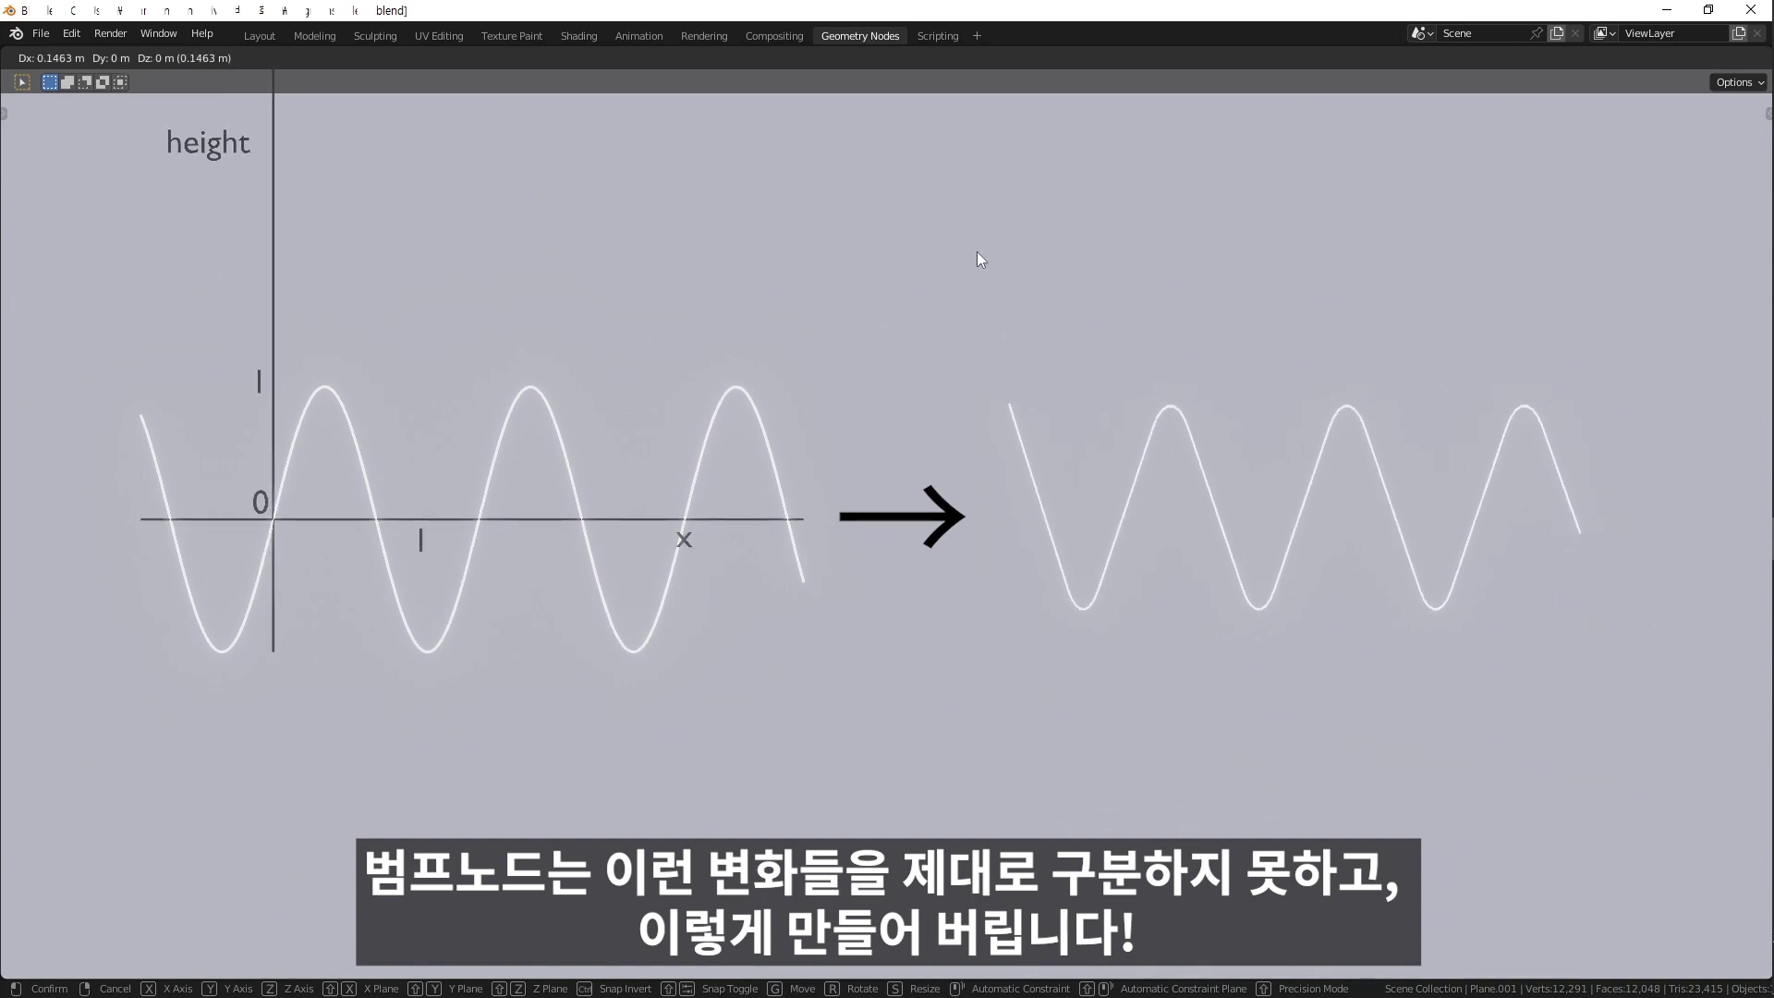
{"action": "left_click", "coordinate": [977, 257]}
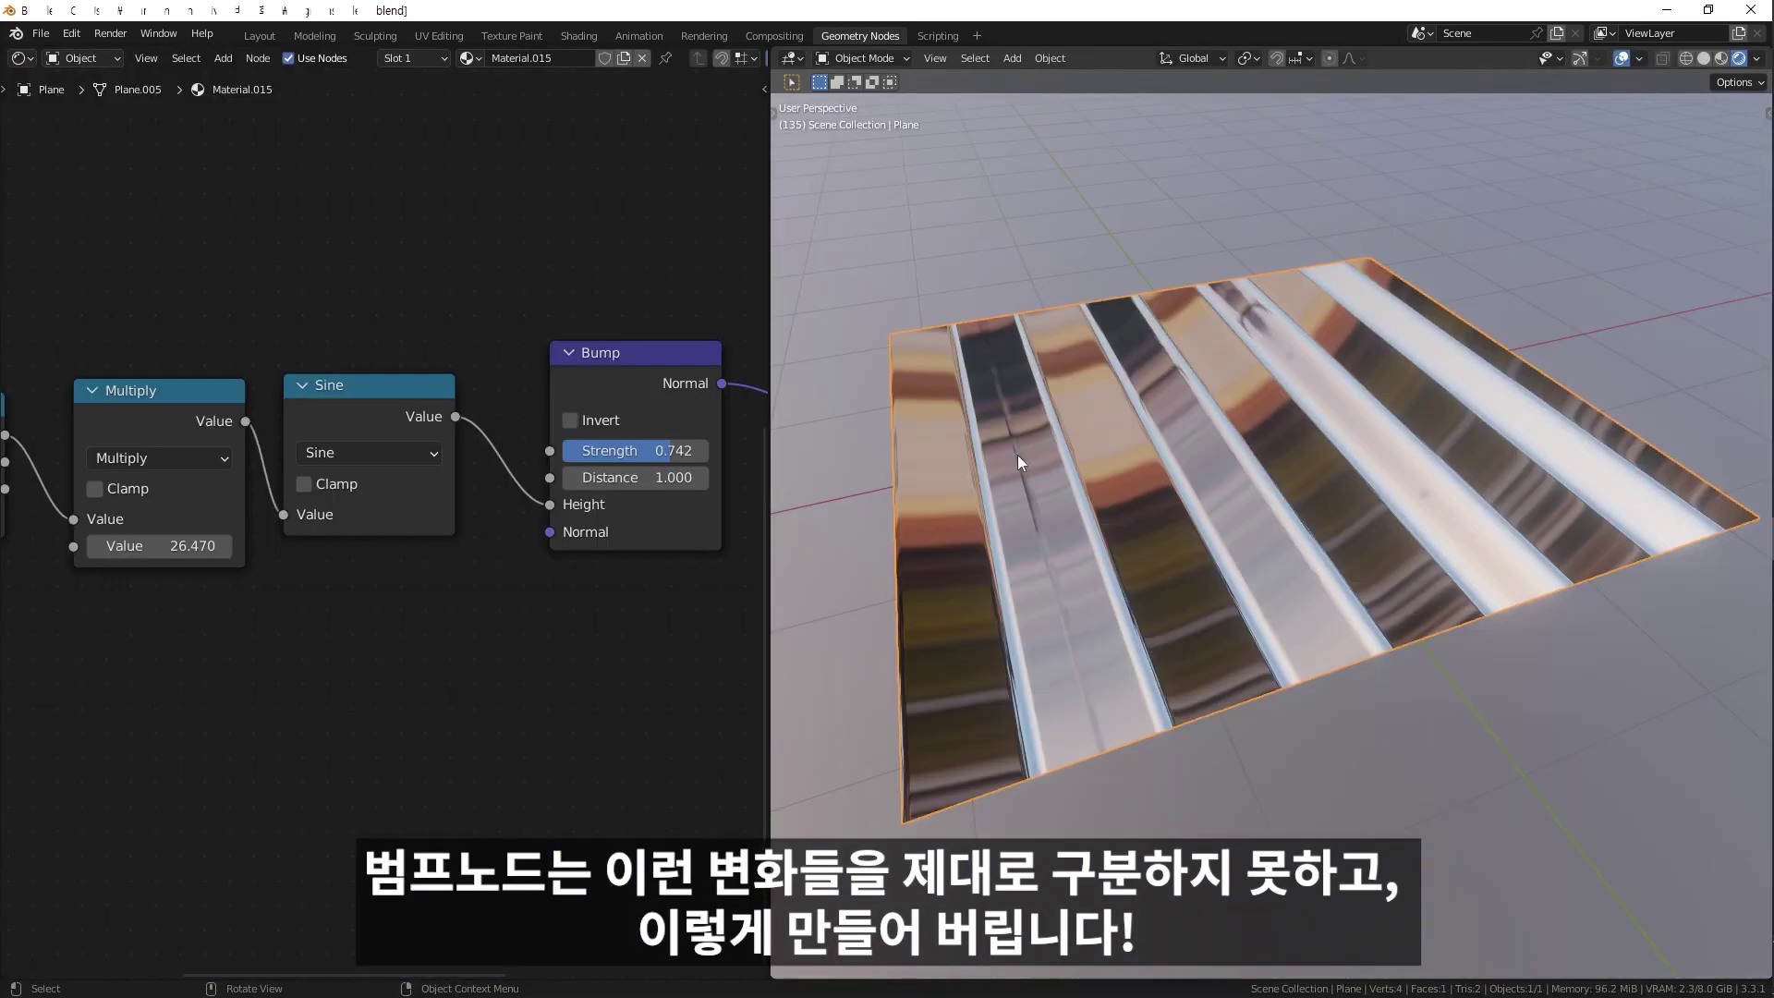
{"action": "mouse_move", "coordinate": [1017, 455]}
{"action": "middle_mouse_down"}
{"action": "mouse_move", "coordinate": [1083, 495]}
{"action": "mouse_move", "coordinate": [1000, 442]}
{"action": "mouse_move", "coordinate": [1066, 457]}
{"action": "middle_mouse_up"}
{"action": "scroll", "coordinate": [1186, 456], "scroll_direction": "down", "scroll_amount": 5}
Resize the plane in two scaling passes.
{"action": "scroll", "coordinate": [1305, 519], "scroll_direction": "down", "scroll_amount": 2}
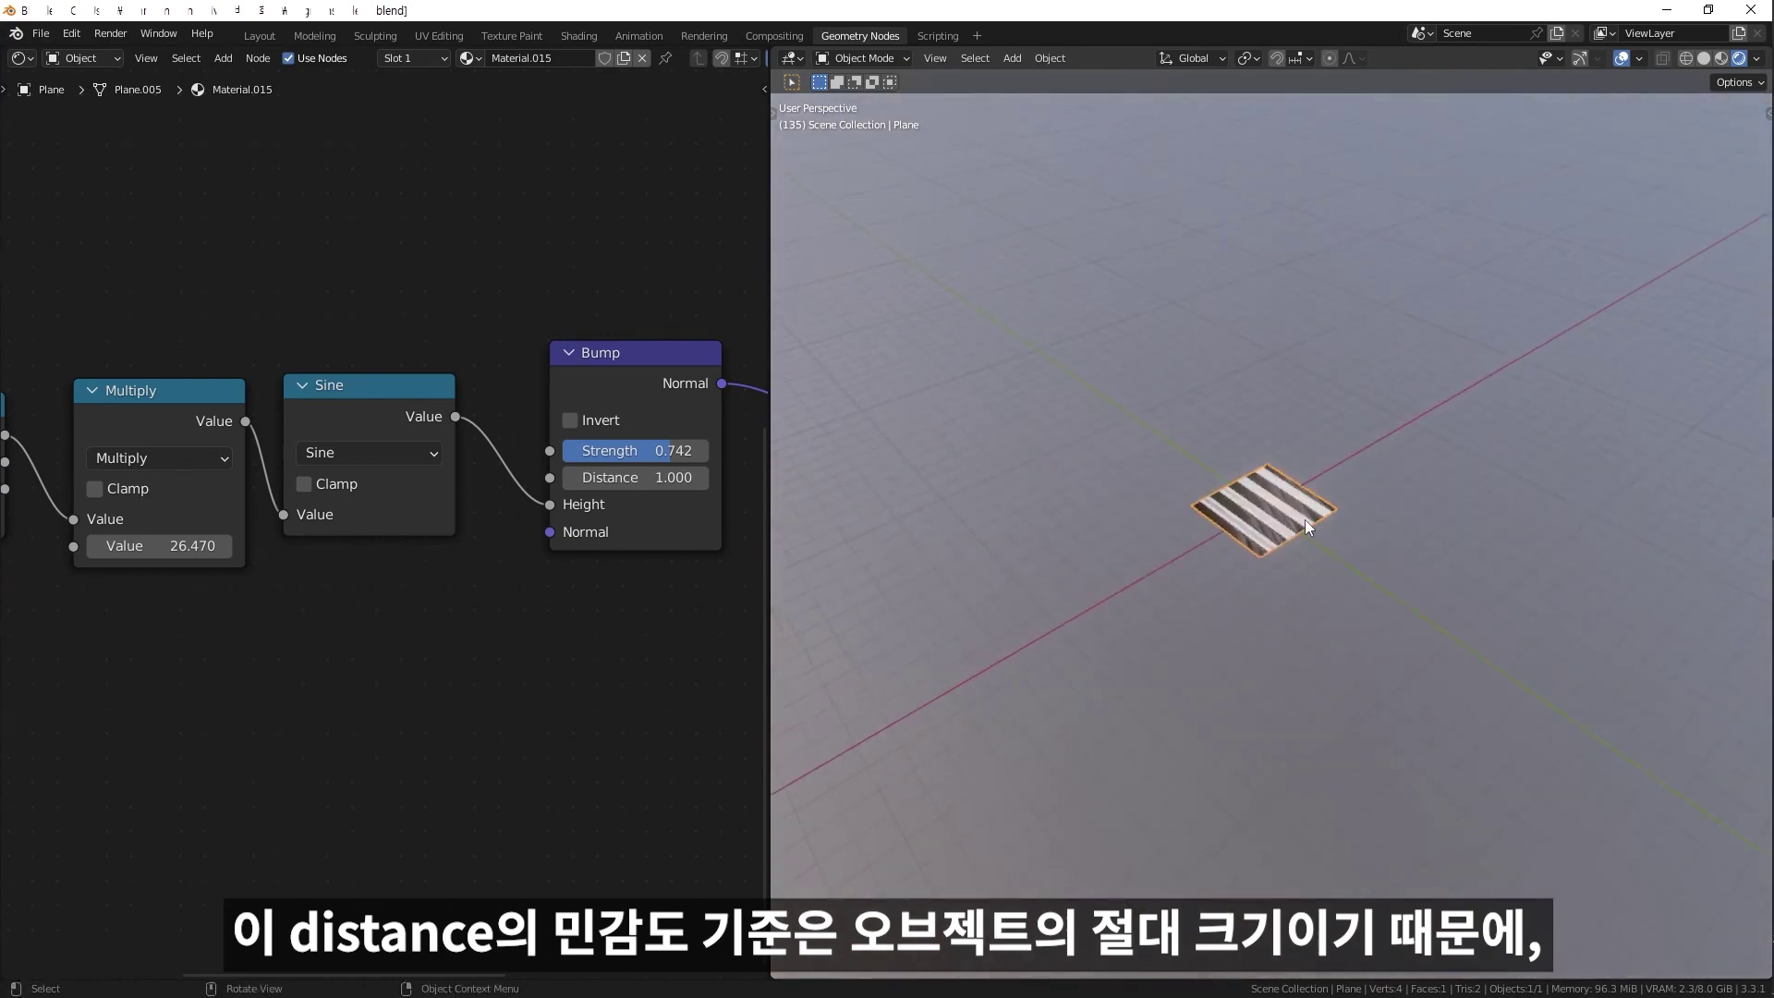
{"action": "key", "text": "s"}
{"action": "left_click", "coordinate": [1430, 557]}
{"action": "key", "text": "s"}
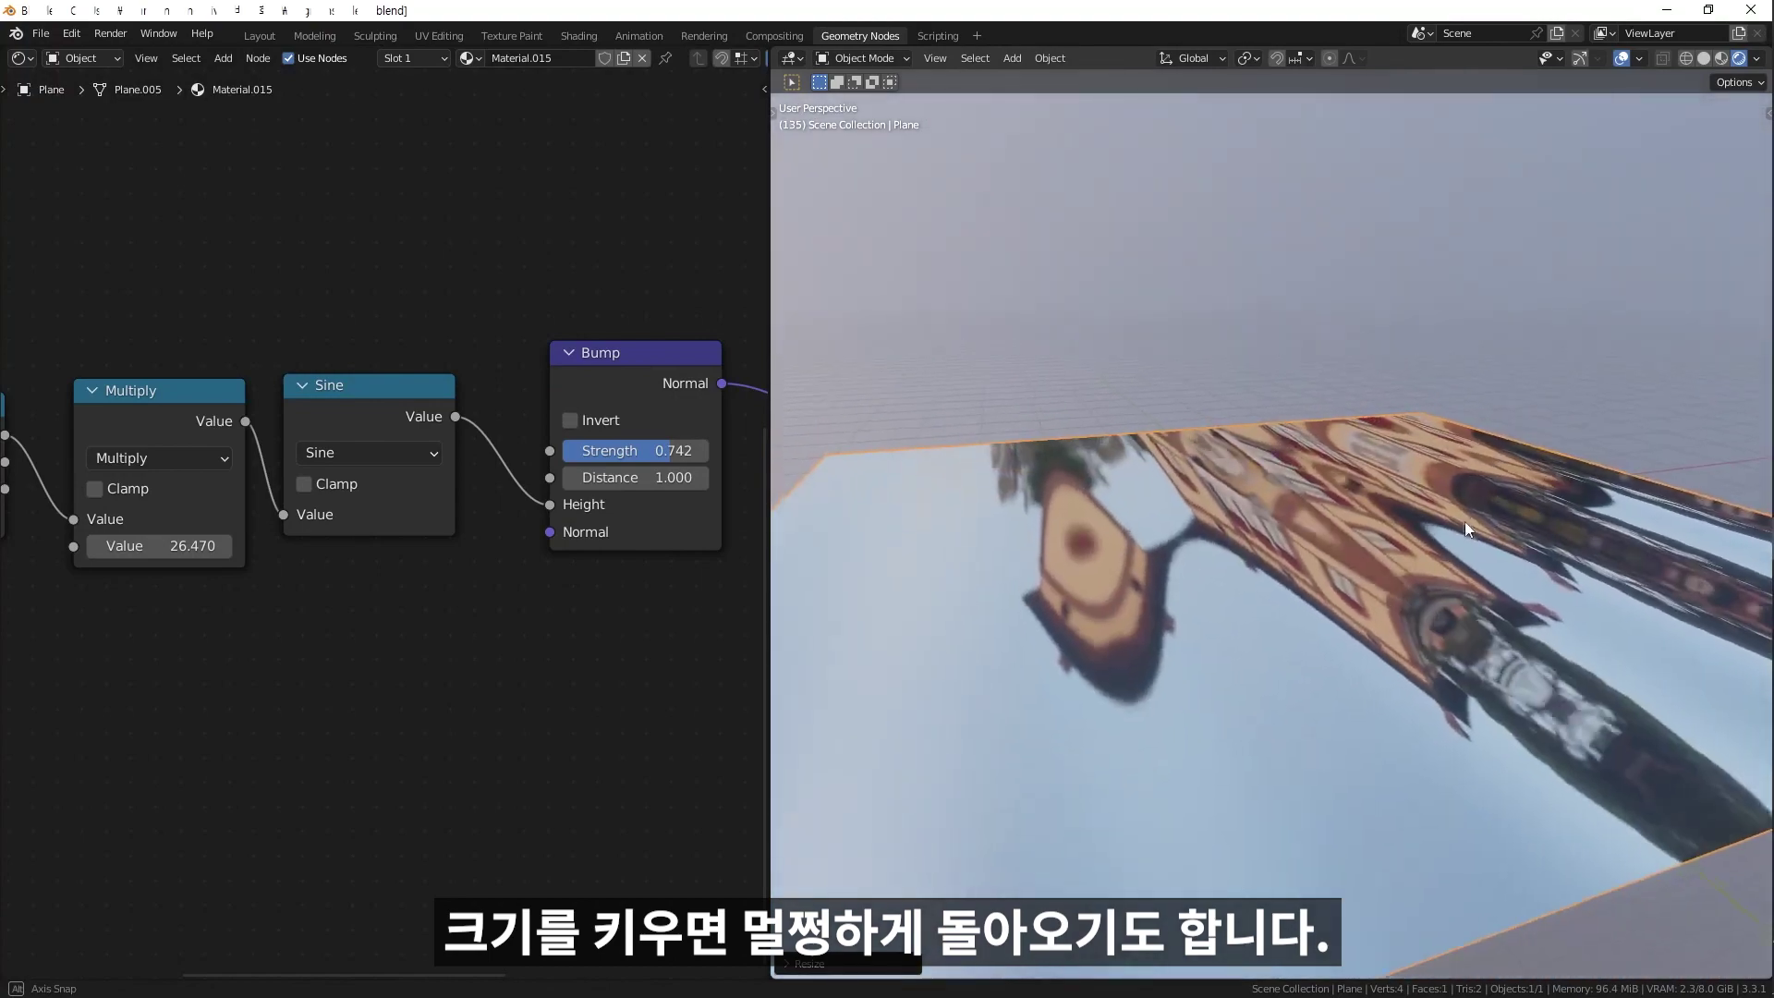
{"action": "left_click", "coordinate": [1561, 564]}
Make room and add a Math node set to Multiply between Sine and Bump.
{"action": "middle_click_drag", "start_coordinate": [342, 595], "coordinate": [429, 601]}
{"action": "left_click_drag", "start_coordinate": [21, 323], "coordinate": [452, 465]}
{"action": "key", "text": "g"}
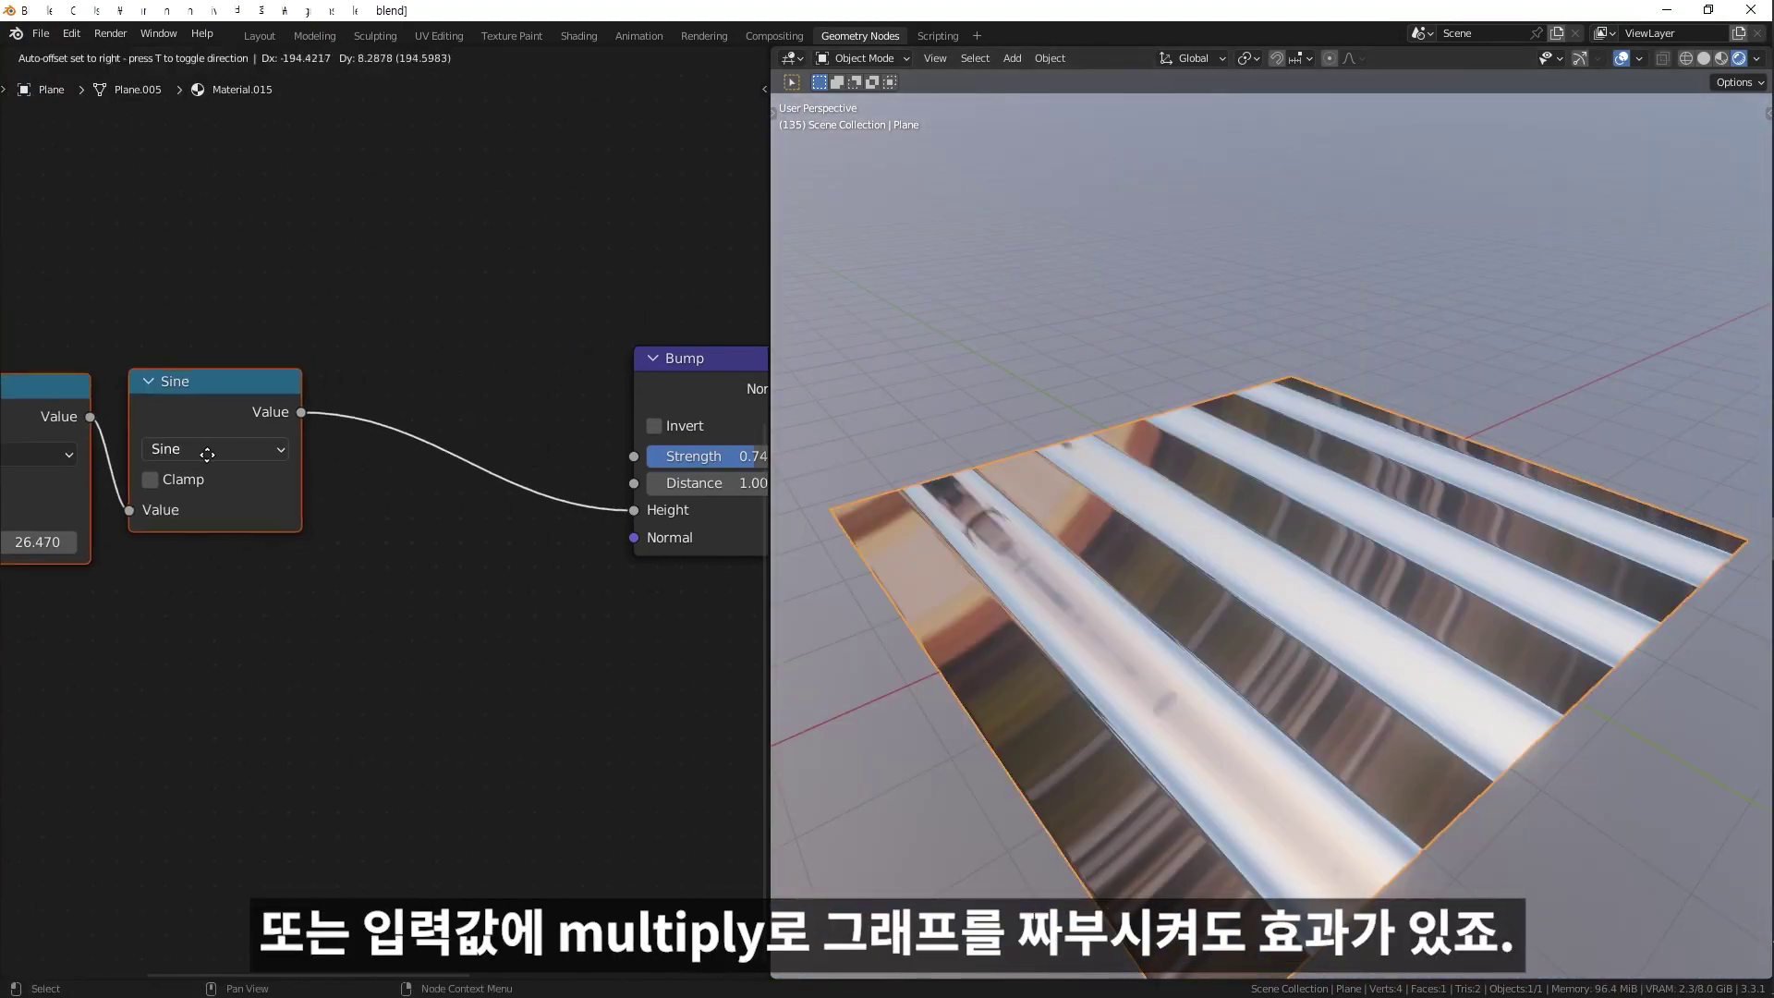
{"action": "left_click", "coordinate": [435, 383]}
{"action": "key", "text": "shift+a"}
{"action": "type", "text": "m"}
{"action": "key", "text": "Return"}
{"action": "left_click", "coordinate": [454, 403]}
{"action": "left_click", "coordinate": [499, 456]}
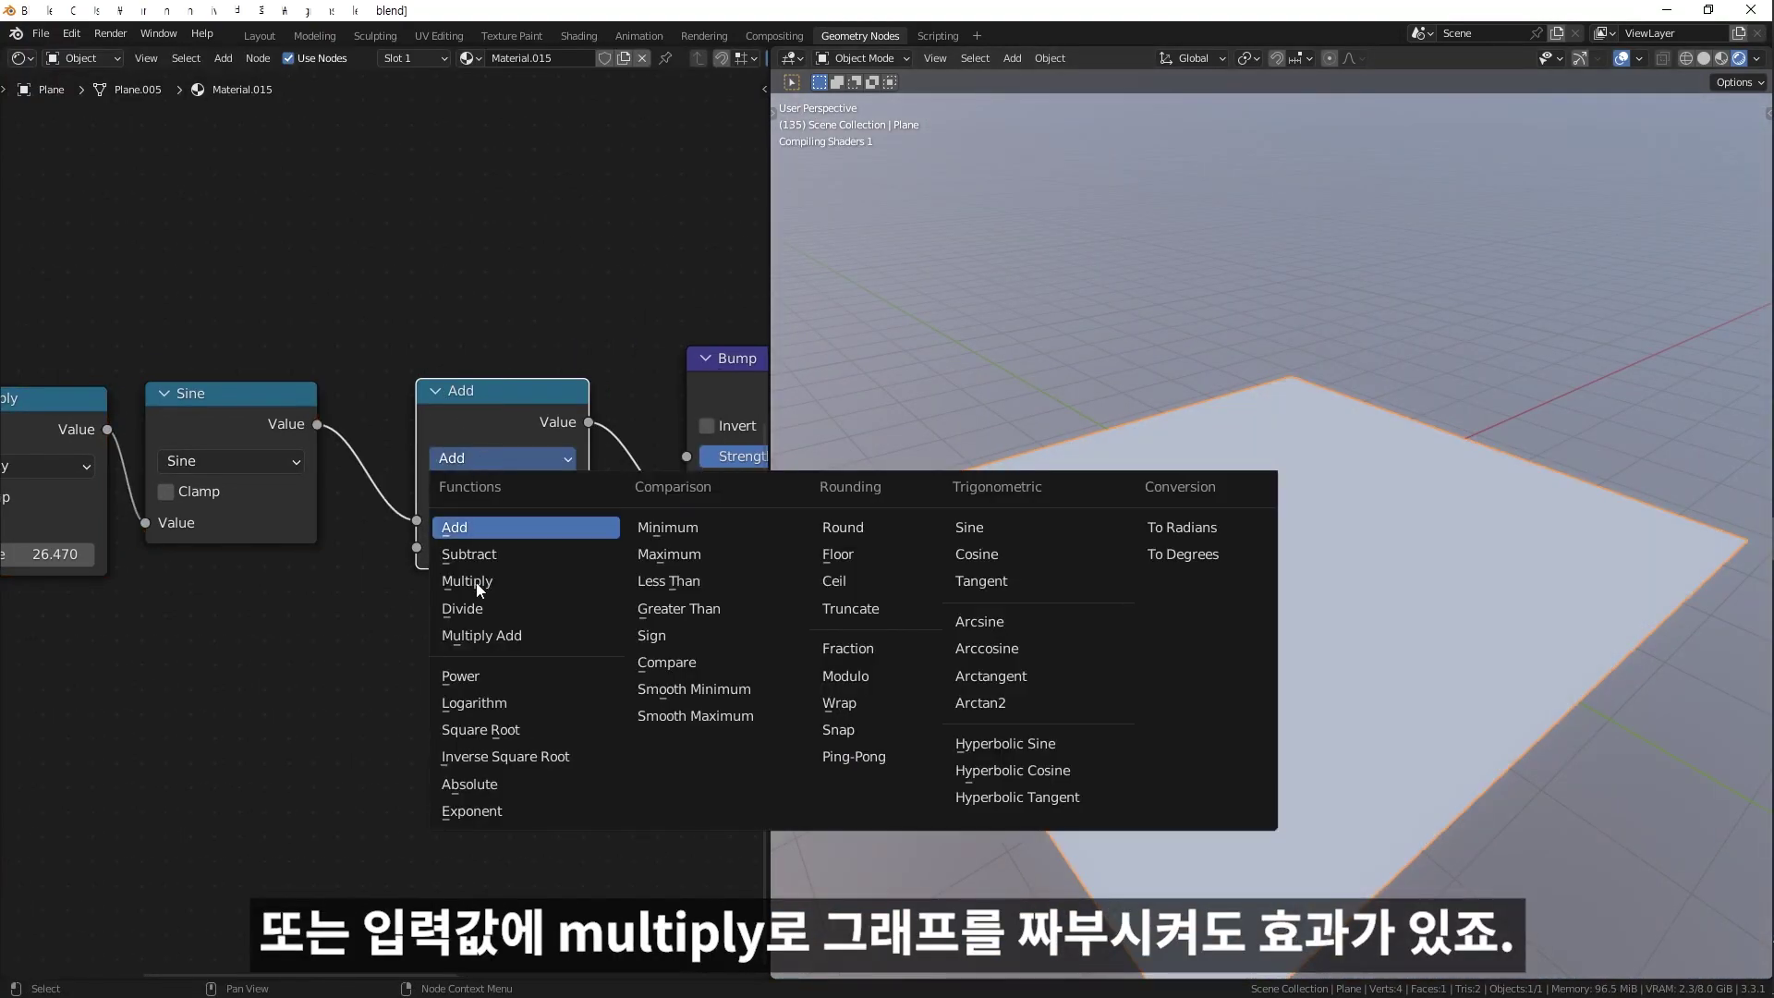
{"action": "left_click", "coordinate": [476, 580]}
{"action": "left_click_drag", "start_coordinate": [554, 547], "coordinate": [519, 552]}
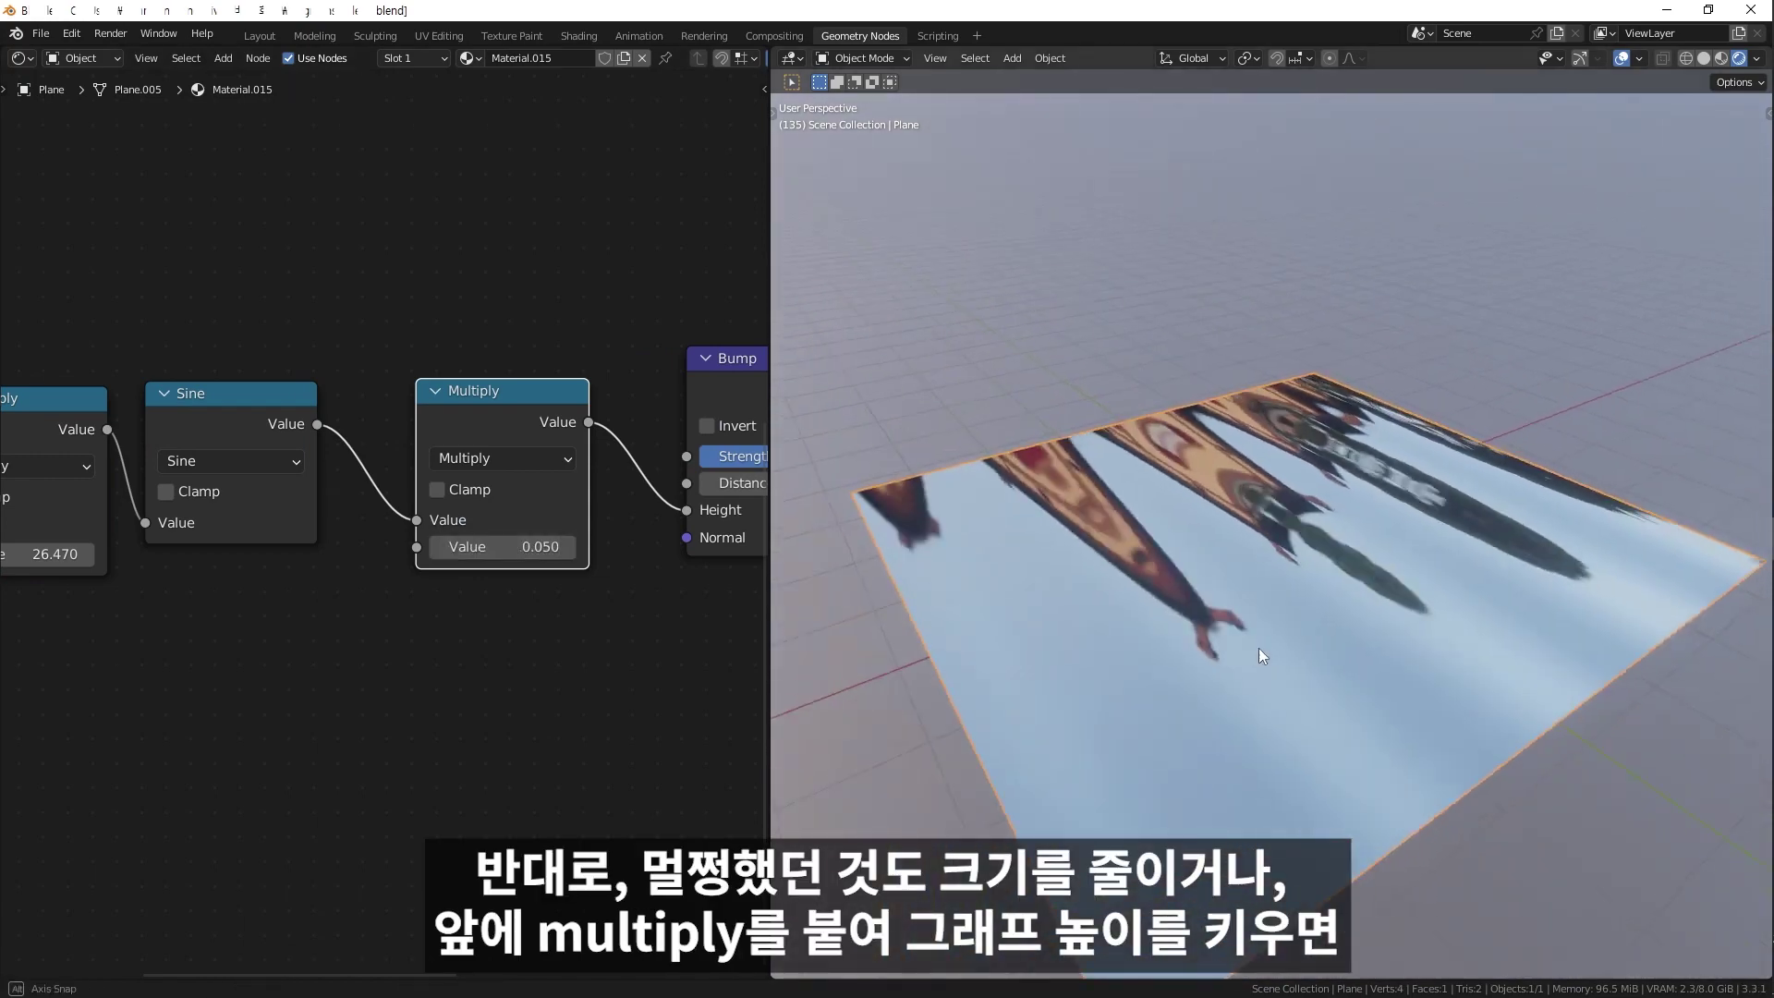
Shrink the plane and drag Bump Strength down toward zero.
{"action": "left_click", "coordinate": [1314, 530]}
{"action": "scroll", "coordinate": [1323, 524], "scroll_direction": "up", "scroll_amount": 10}
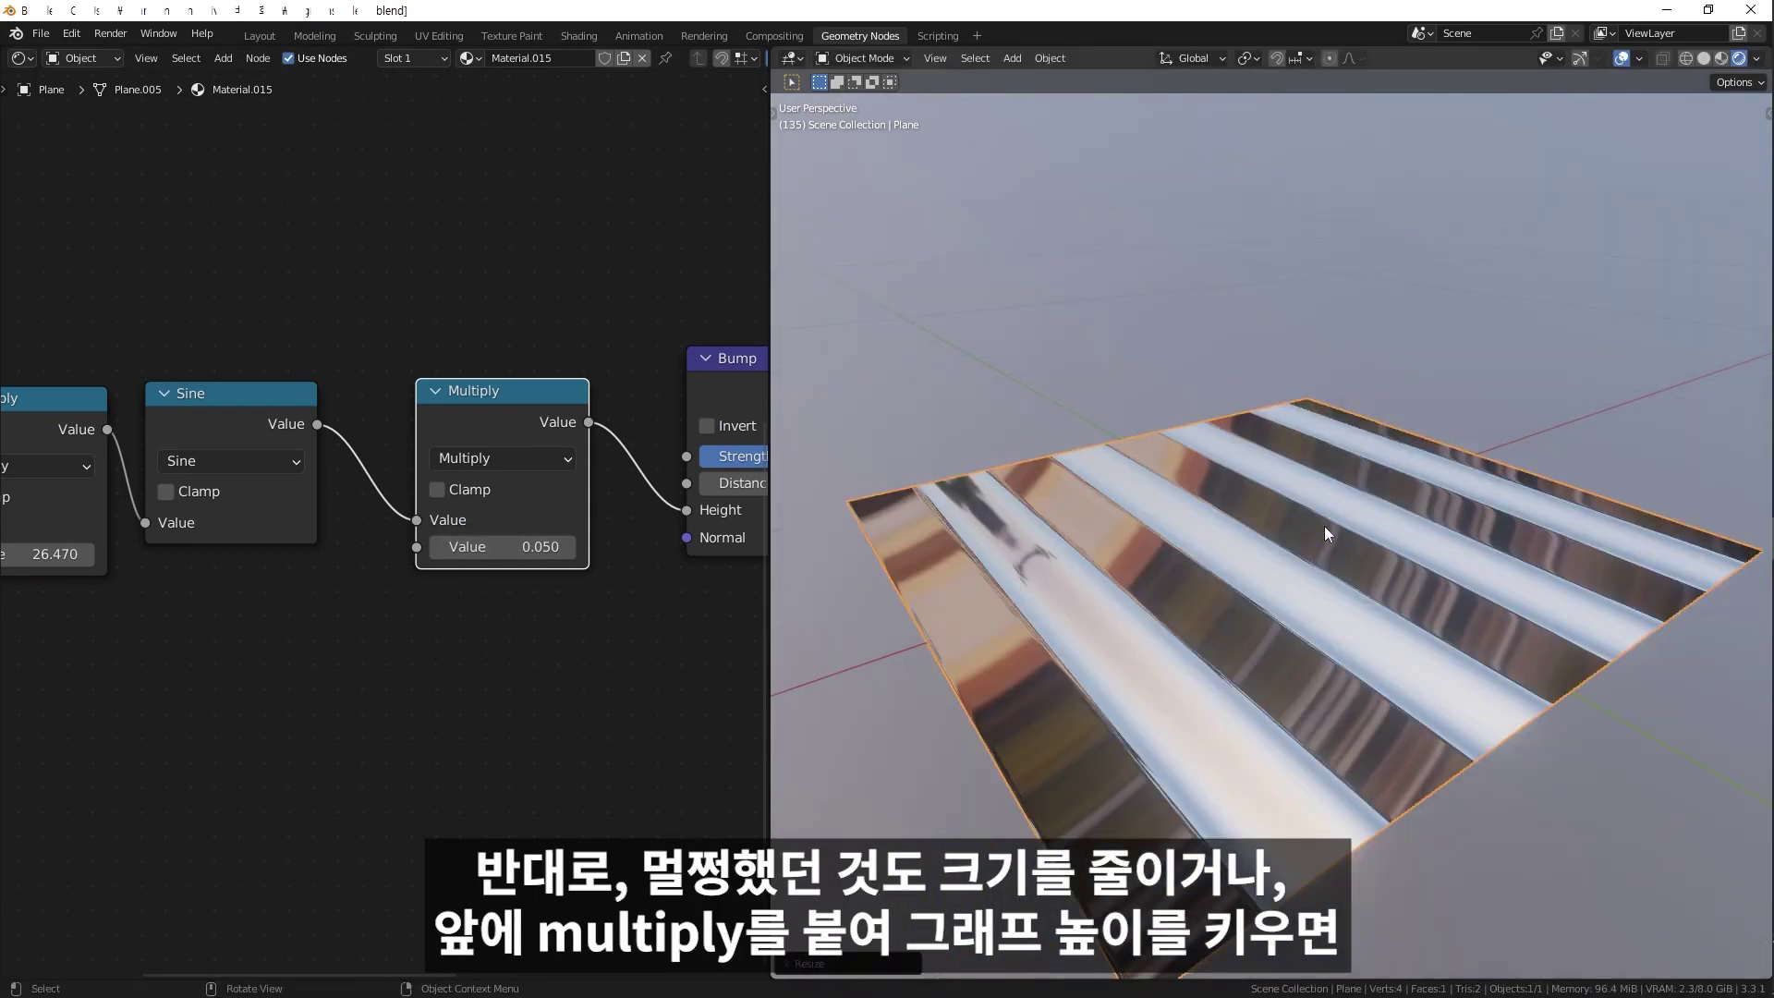
{"action": "scroll", "coordinate": [1335, 555], "scroll_direction": "up", "scroll_amount": 2}
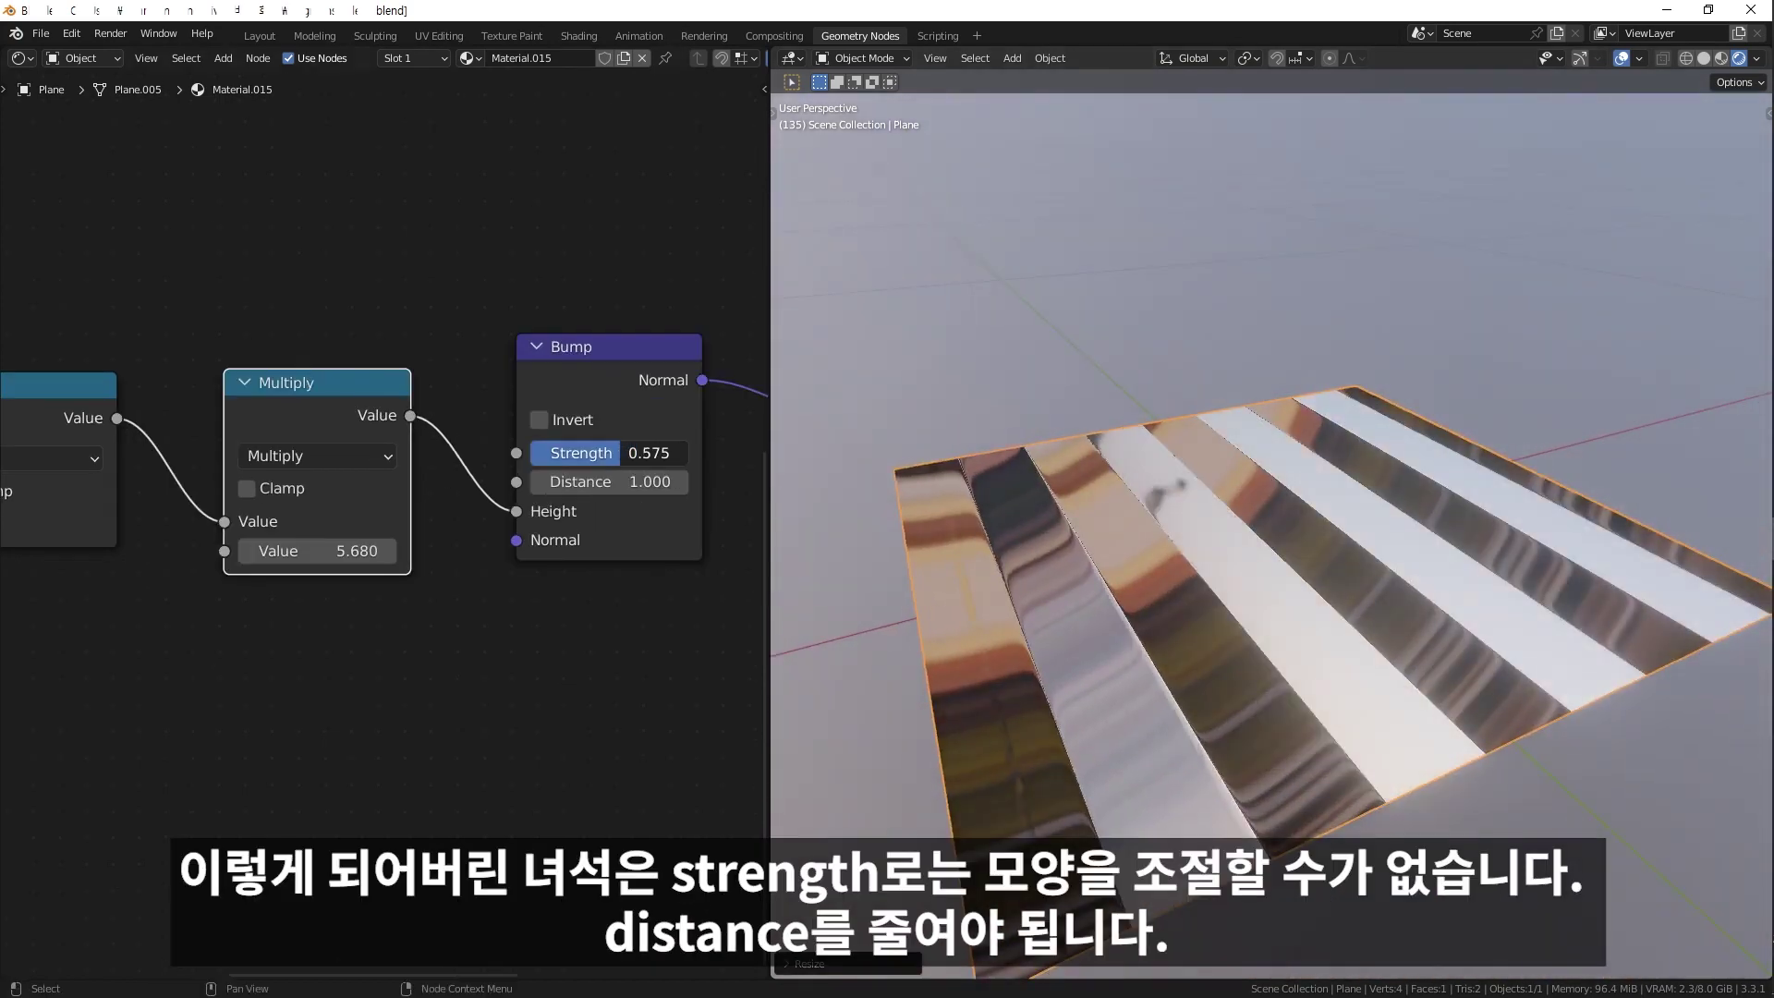
{"action": "mouse_move", "coordinate": [610, 452]}
{"action": "left_mouse_down"}
{"action": "mouse_move", "coordinate": [554, 453]}
{"action": "mouse_move", "coordinate": [591, 453]}
{"action": "mouse_move", "coordinate": [582, 482]}
{"action": "left_mouse_up"}
Set Bump Distance to 0.010 and raise the first Multiply value to 59.270.
{"action": "double_click", "coordinate": [610, 481]}
{"action": "type", "text": "0"}
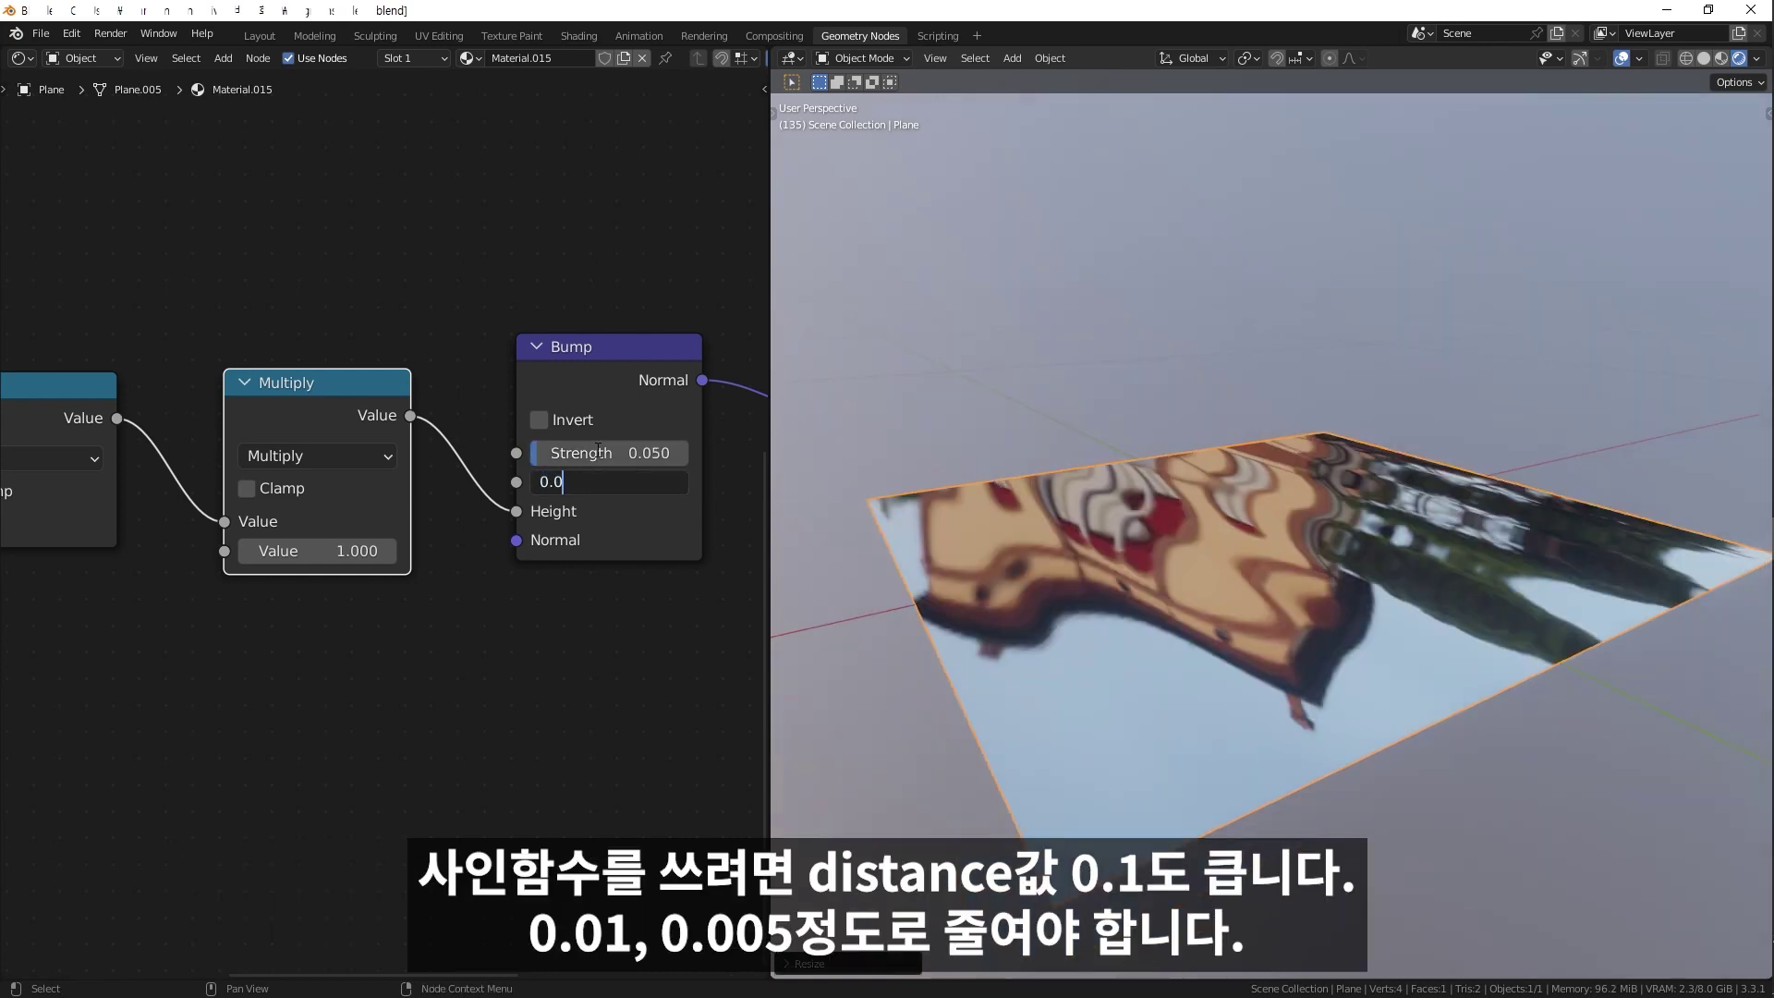
{"action": "type", "text": "1"}
{"action": "key", "text": "Return"}
{"action": "middle_click_drag", "start_coordinate": [1094, 517], "coordinate": [1133, 493]}
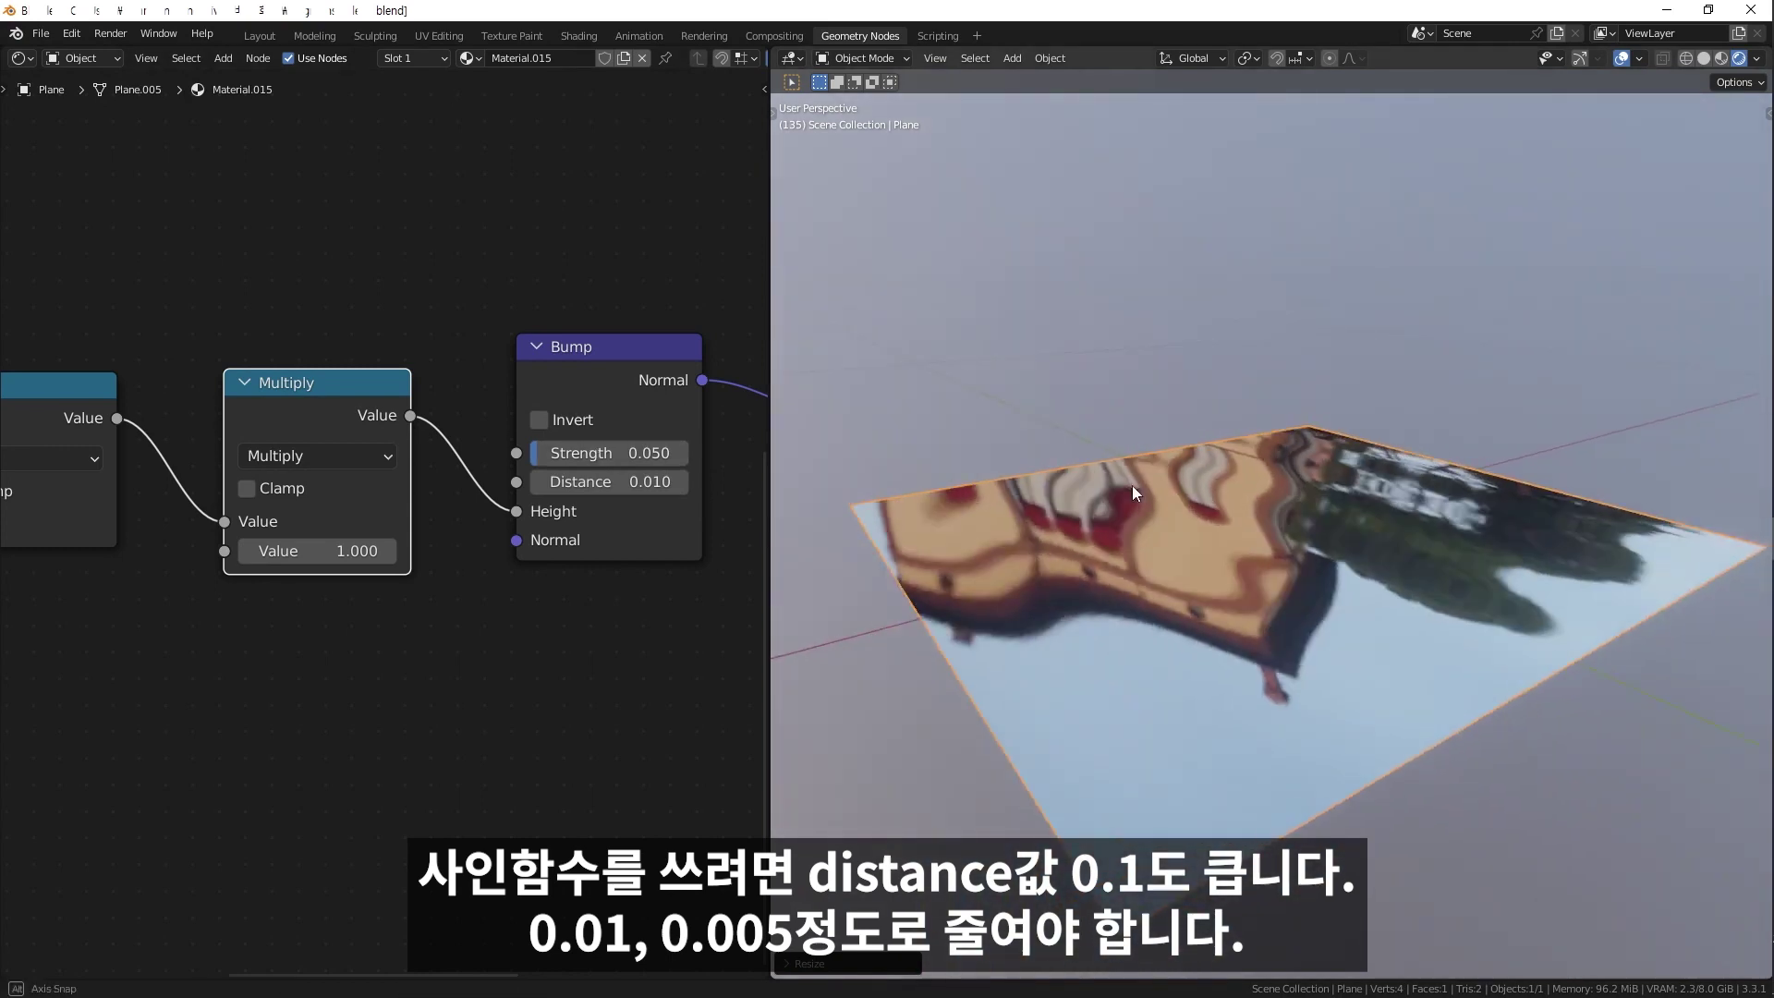
{"action": "scroll", "coordinate": [305, 481], "scroll_direction": "down", "scroll_amount": 1}
{"action": "scroll", "coordinate": [277, 490], "scroll_direction": "down", "scroll_amount": 1}
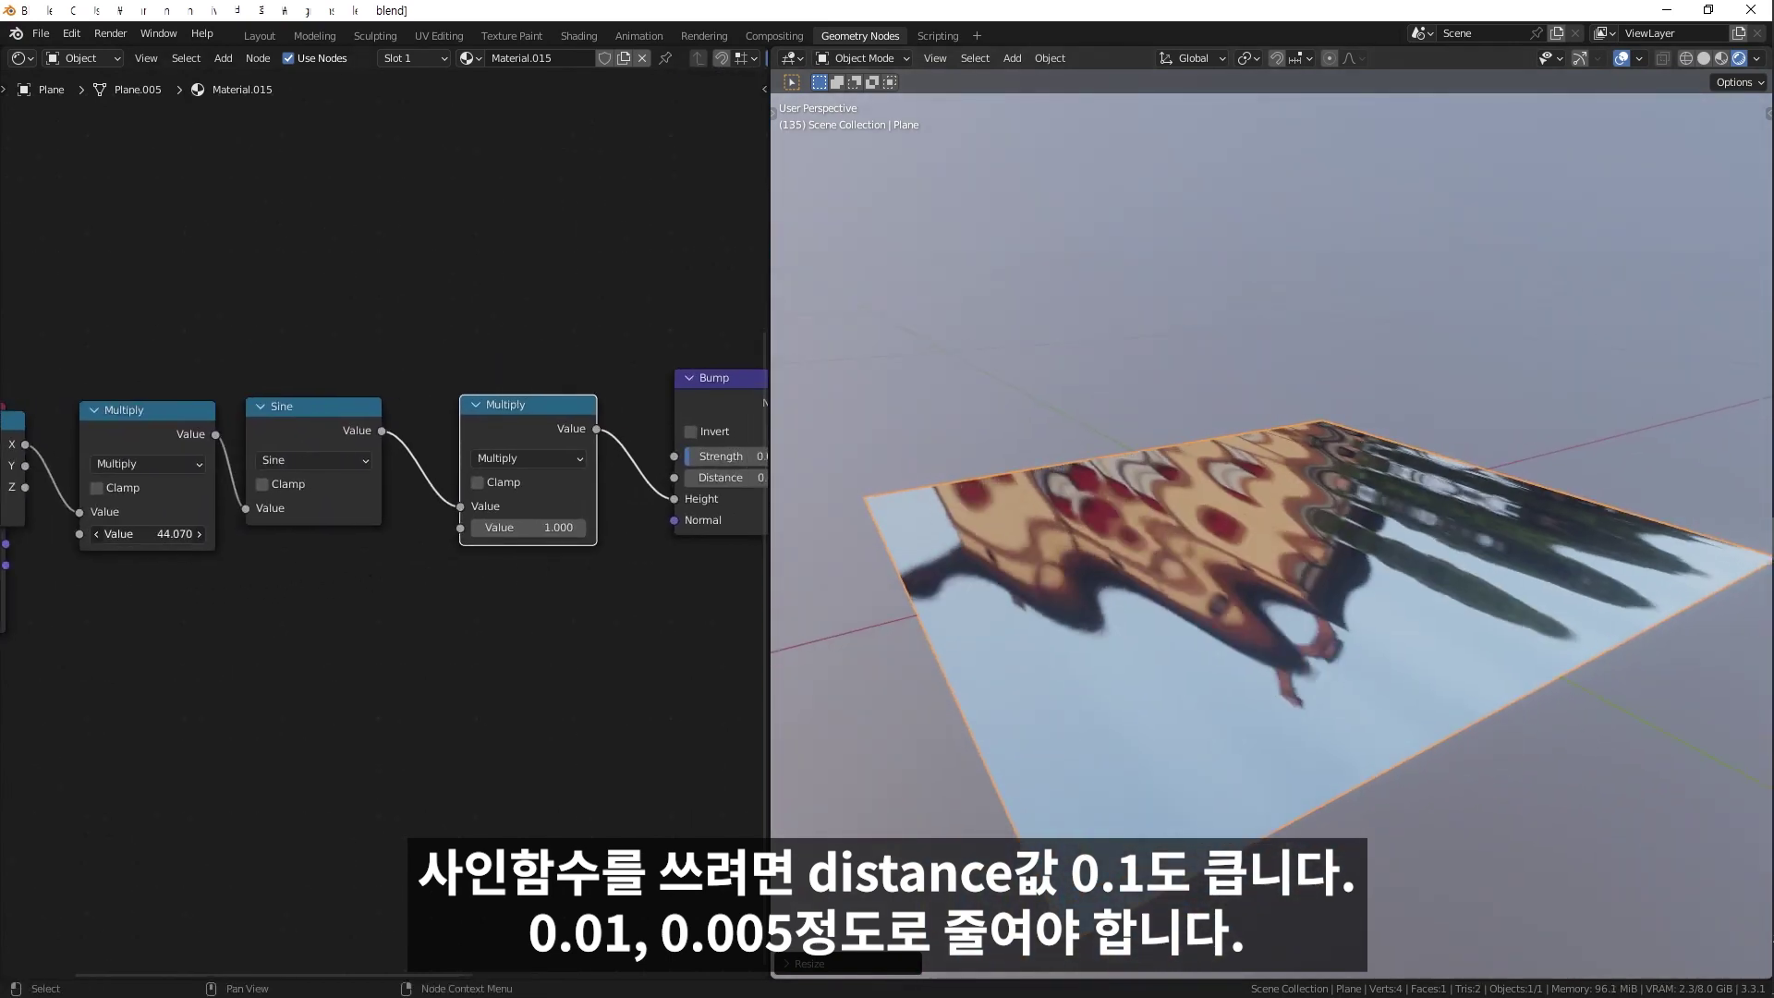
{"action": "left_click_drag", "start_coordinate": [148, 534], "coordinate": [185, 534]}
{"action": "mouse_move", "coordinate": [802, 547]}
{"action": "middle_mouse_down"}
{"action": "mouse_move", "coordinate": [1184, 602]}
{"action": "mouse_move", "coordinate": [1145, 602]}
{"action": "middle_mouse_up"}
{"action": "scroll", "coordinate": [481, 554], "scroll_direction": "up", "scroll_amount": 2}
Lower Bump Distance to 0.005 and raise Bump Strength slightly while inspecting the ribbed panel.
{"action": "left_click", "coordinate": [599, 495]}
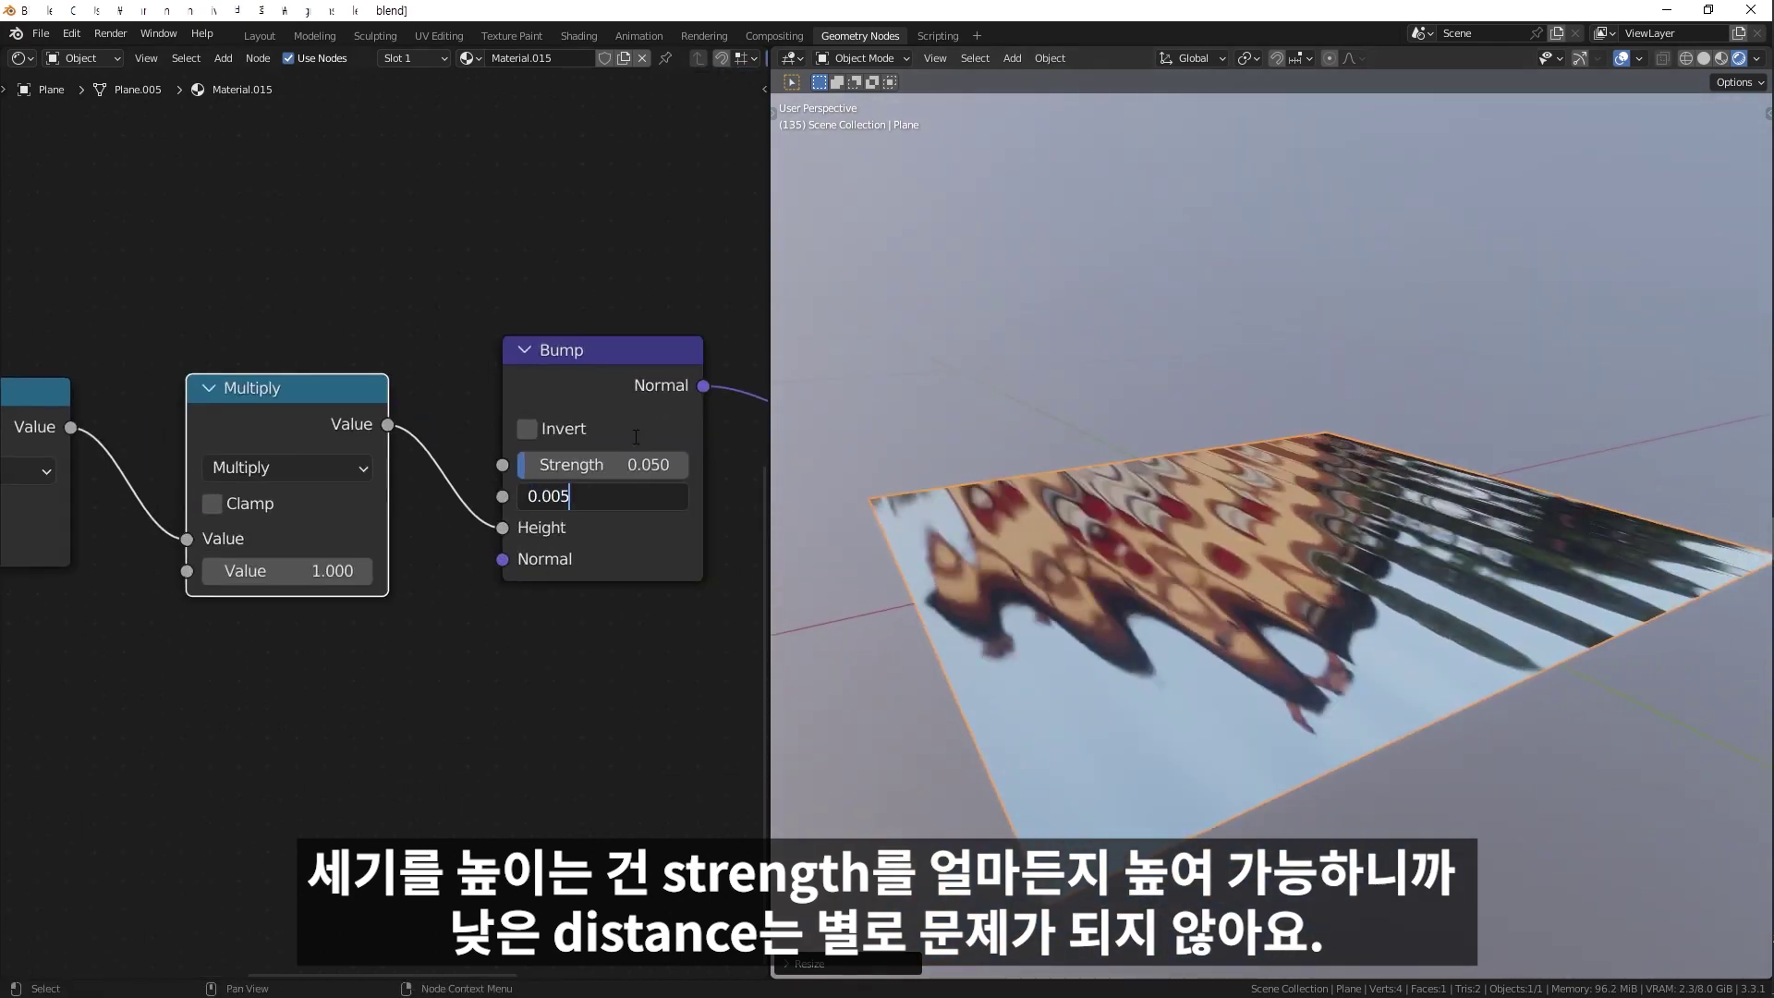
{"action": "key", "text": "Return"}
{"action": "mouse_move", "coordinate": [996, 584]}
{"action": "middle_mouse_down"}
{"action": "mouse_move", "coordinate": [1000, 540]}
{"action": "mouse_move", "coordinate": [980, 536]}
{"action": "middle_mouse_up"}
{"action": "scroll", "coordinate": [1143, 543], "scroll_direction": "down", "scroll_amount": 3}
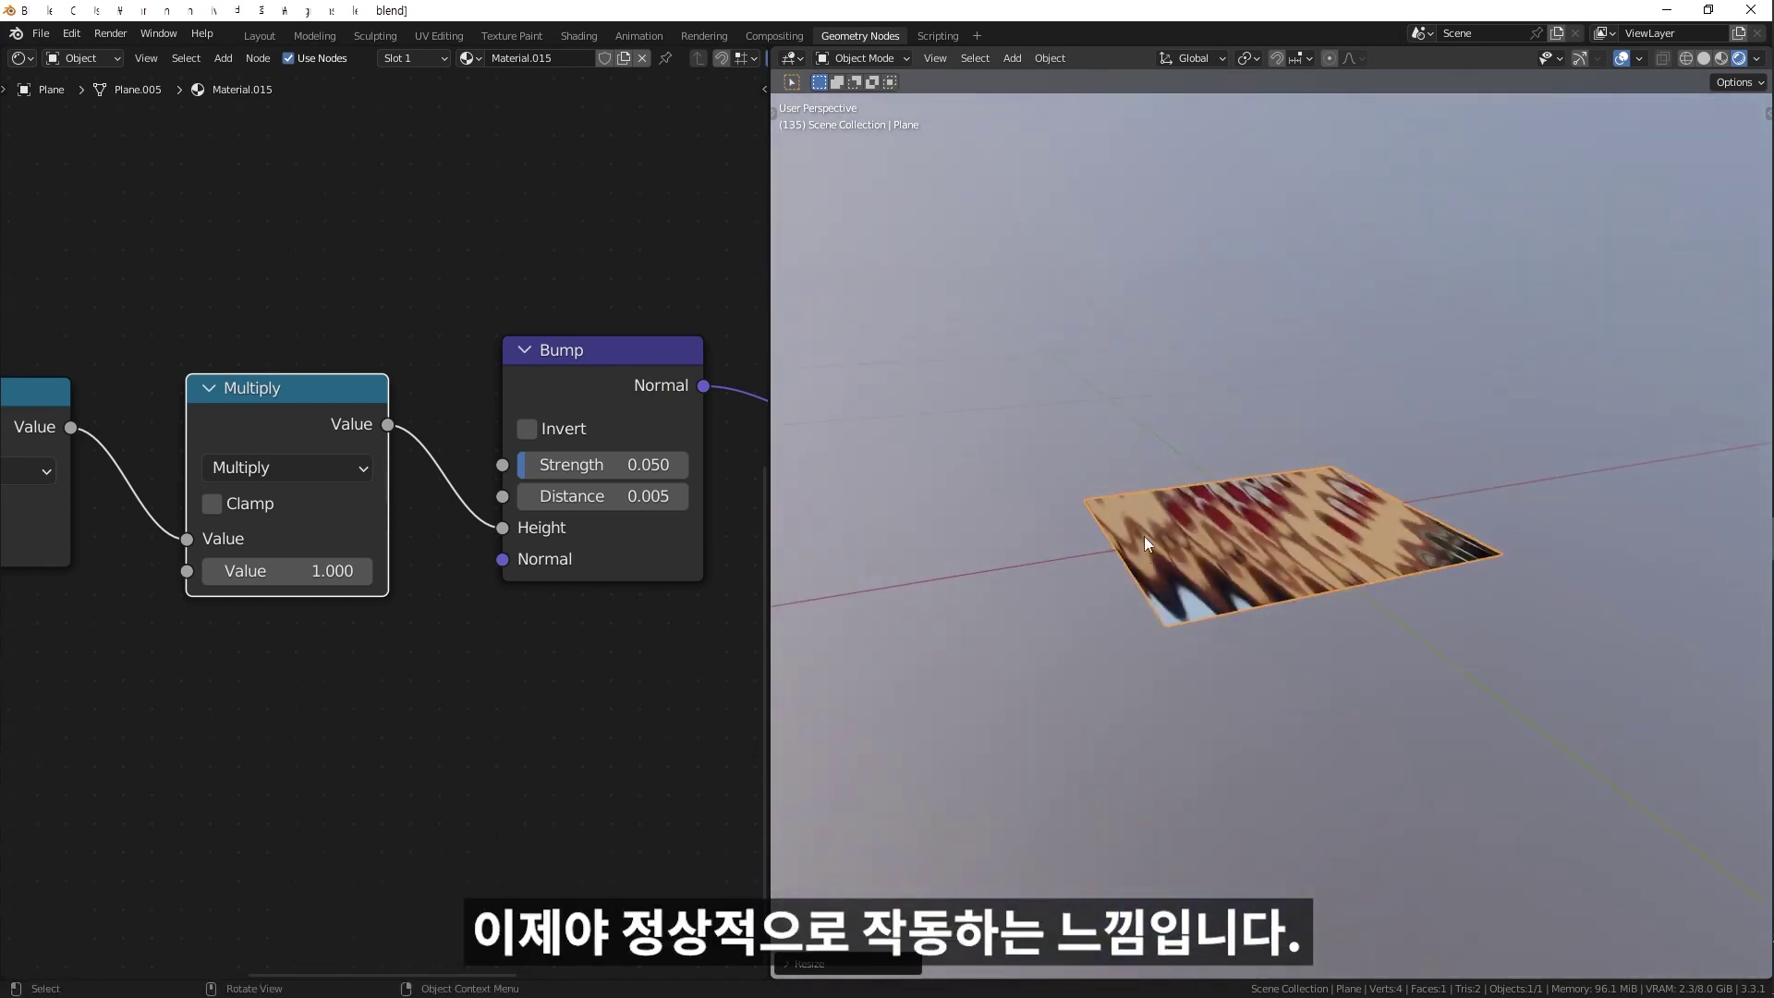
{"action": "scroll", "coordinate": [1201, 528], "scroll_direction": "up", "scroll_amount": 4}
{"action": "mouse_move", "coordinate": [1201, 529]}
{"action": "middle_mouse_down"}
{"action": "mouse_move", "coordinate": [1378, 597]}
{"action": "mouse_move", "coordinate": [1301, 590]}
{"action": "middle_mouse_up"}
{"action": "left_click_drag", "start_coordinate": [601, 465], "coordinate": [1055, 497]}
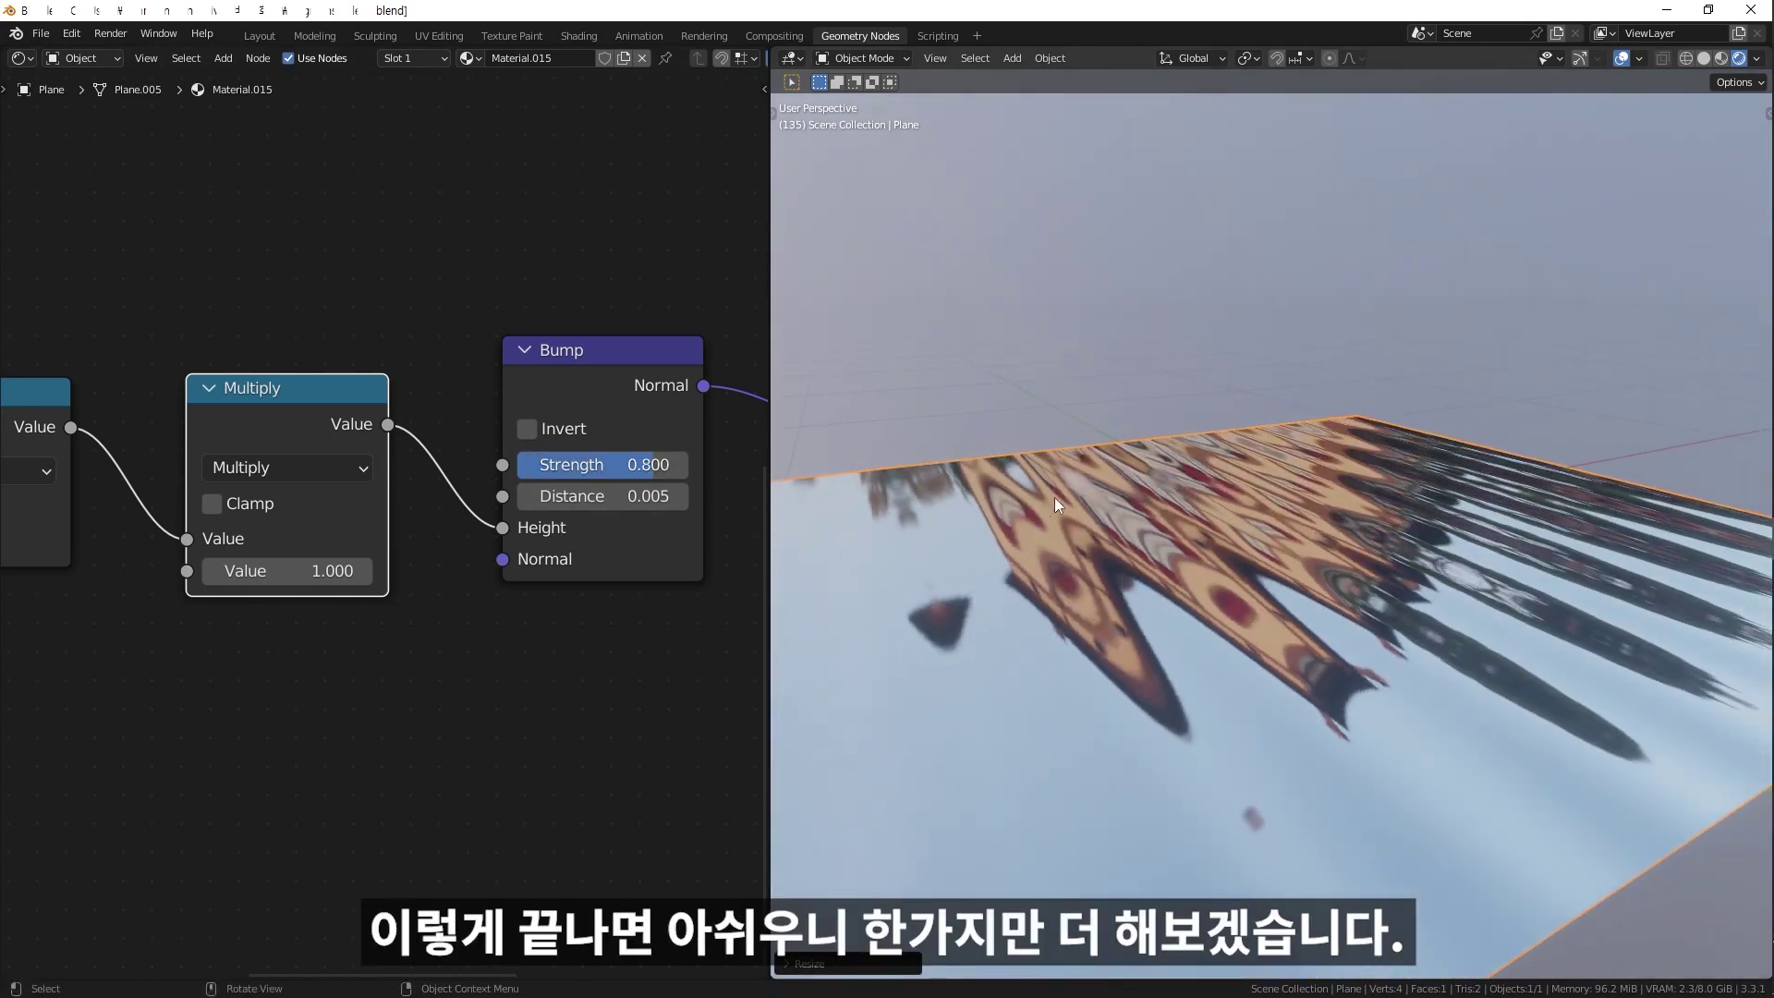
{"action": "mouse_move", "coordinate": [1055, 497]}
{"action": "middle_mouse_down"}
{"action": "mouse_move", "coordinate": [1202, 558]}
{"action": "mouse_move", "coordinate": [1256, 560]}
{"action": "mouse_move", "coordinate": [1136, 535]}
{"action": "middle_mouse_up"}
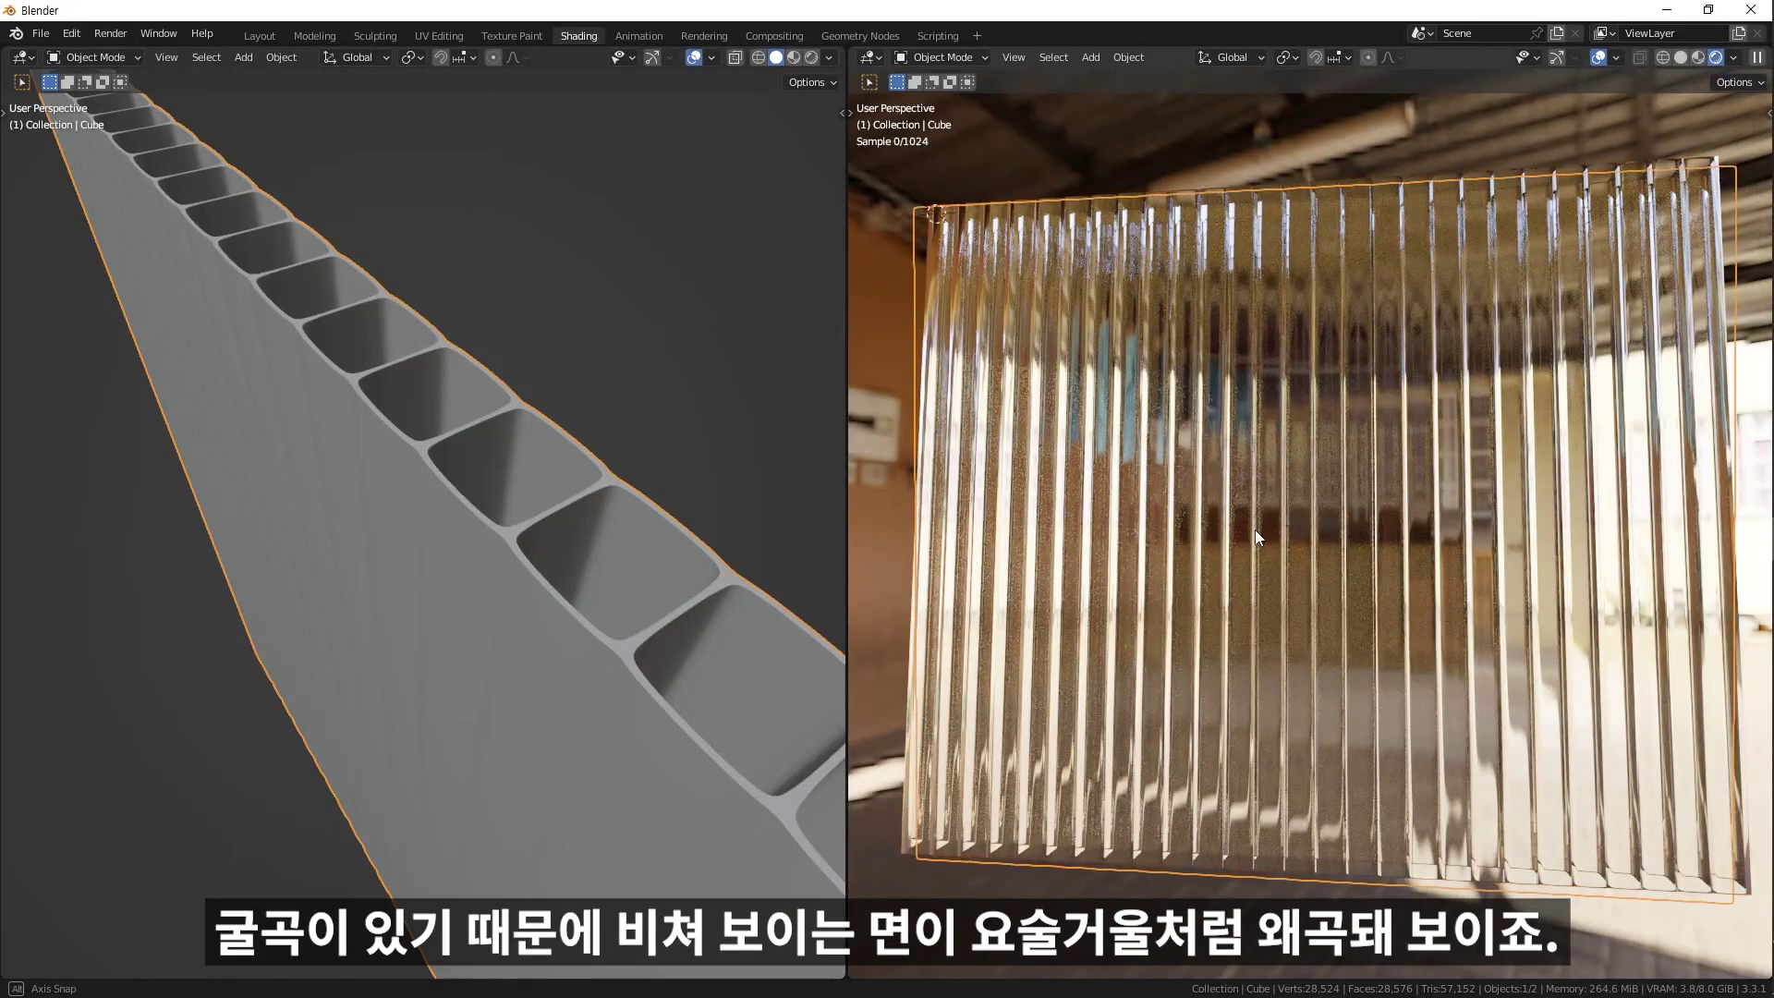
{"action": "mouse_move", "coordinate": [1255, 530]}
{"action": "middle_mouse_down"}
{"action": "mouse_move", "coordinate": [1284, 541]}
{"action": "mouse_move", "coordinate": [1266, 517]}
{"action": "mouse_move", "coordinate": [1275, 570]}
{"action": "middle_mouse_up"}
{"action": "scroll", "coordinate": [1257, 499], "scroll_direction": "up", "scroll_amount": 3}
{"action": "scroll", "coordinate": [1251, 486], "scroll_direction": "up", "scroll_amount": 2}
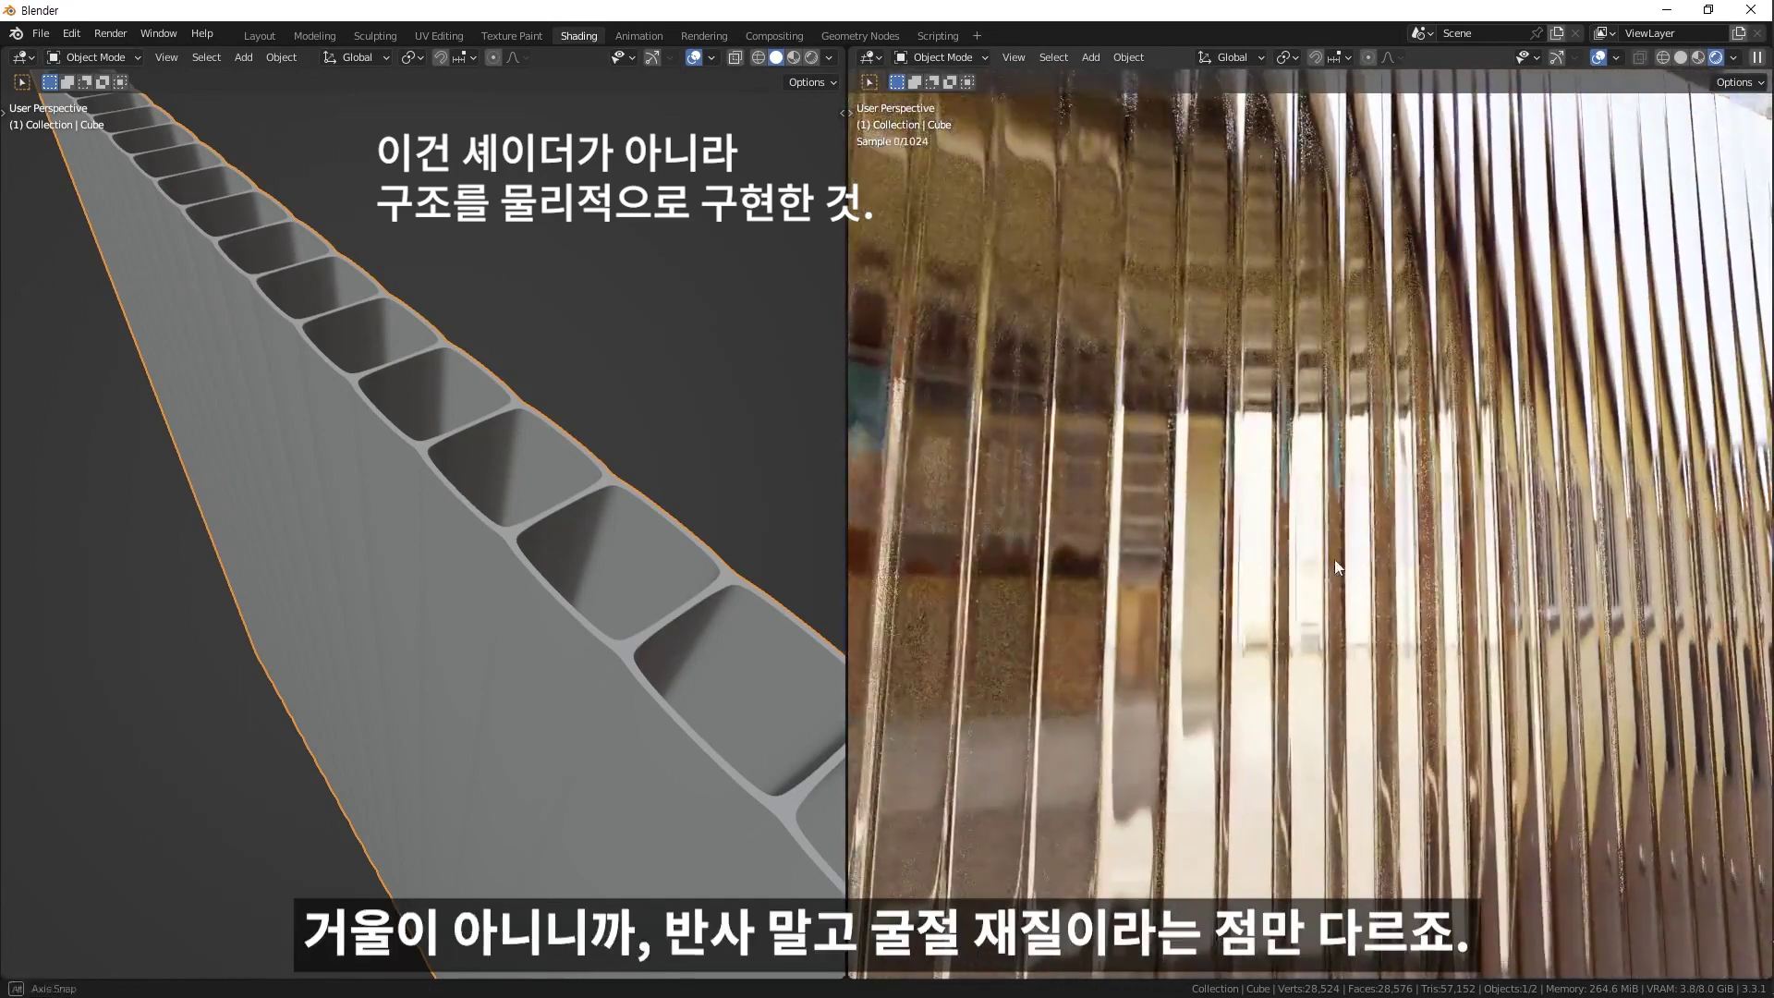
{"action": "scroll", "coordinate": [1273, 562], "scroll_direction": "down", "scroll_amount": 5}
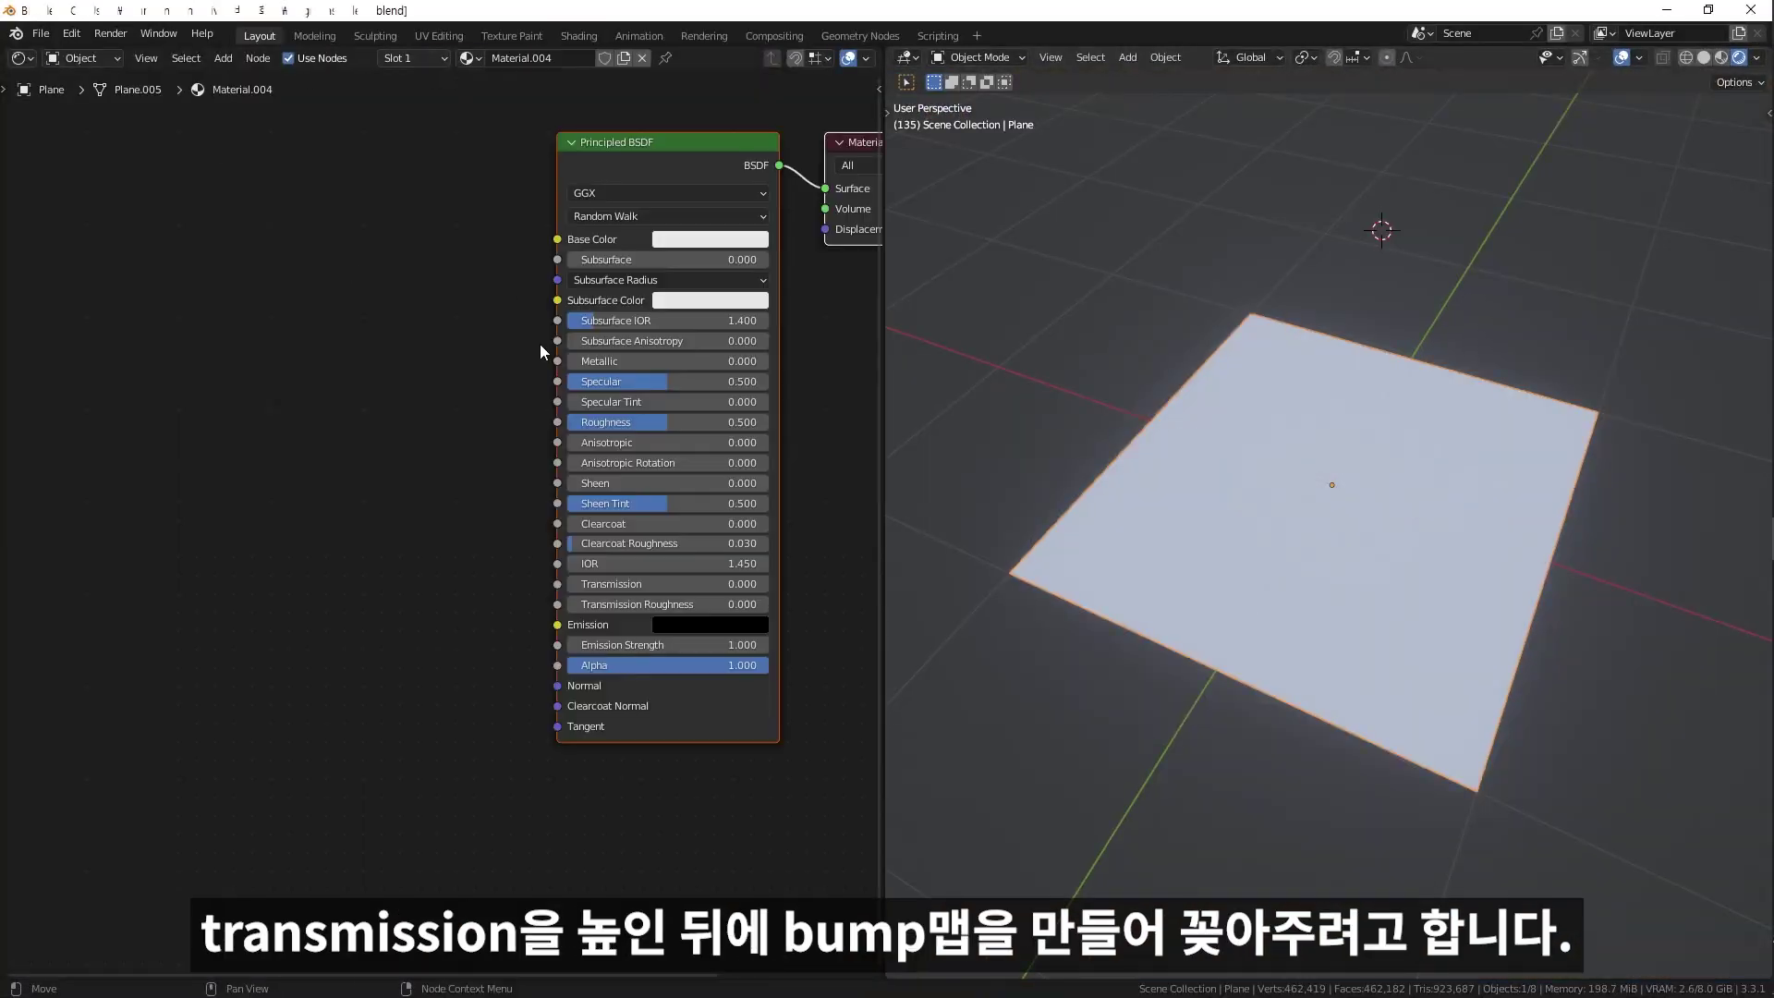
Make the material glass with Transmission 1 and Roughness 0.009, and add a Bump node to Normal.
{"action": "left_click_drag", "start_coordinate": [468, 639], "coordinate": [642, 639]}
{"action": "left_click_drag", "start_coordinate": [554, 463], "coordinate": [470, 463]}
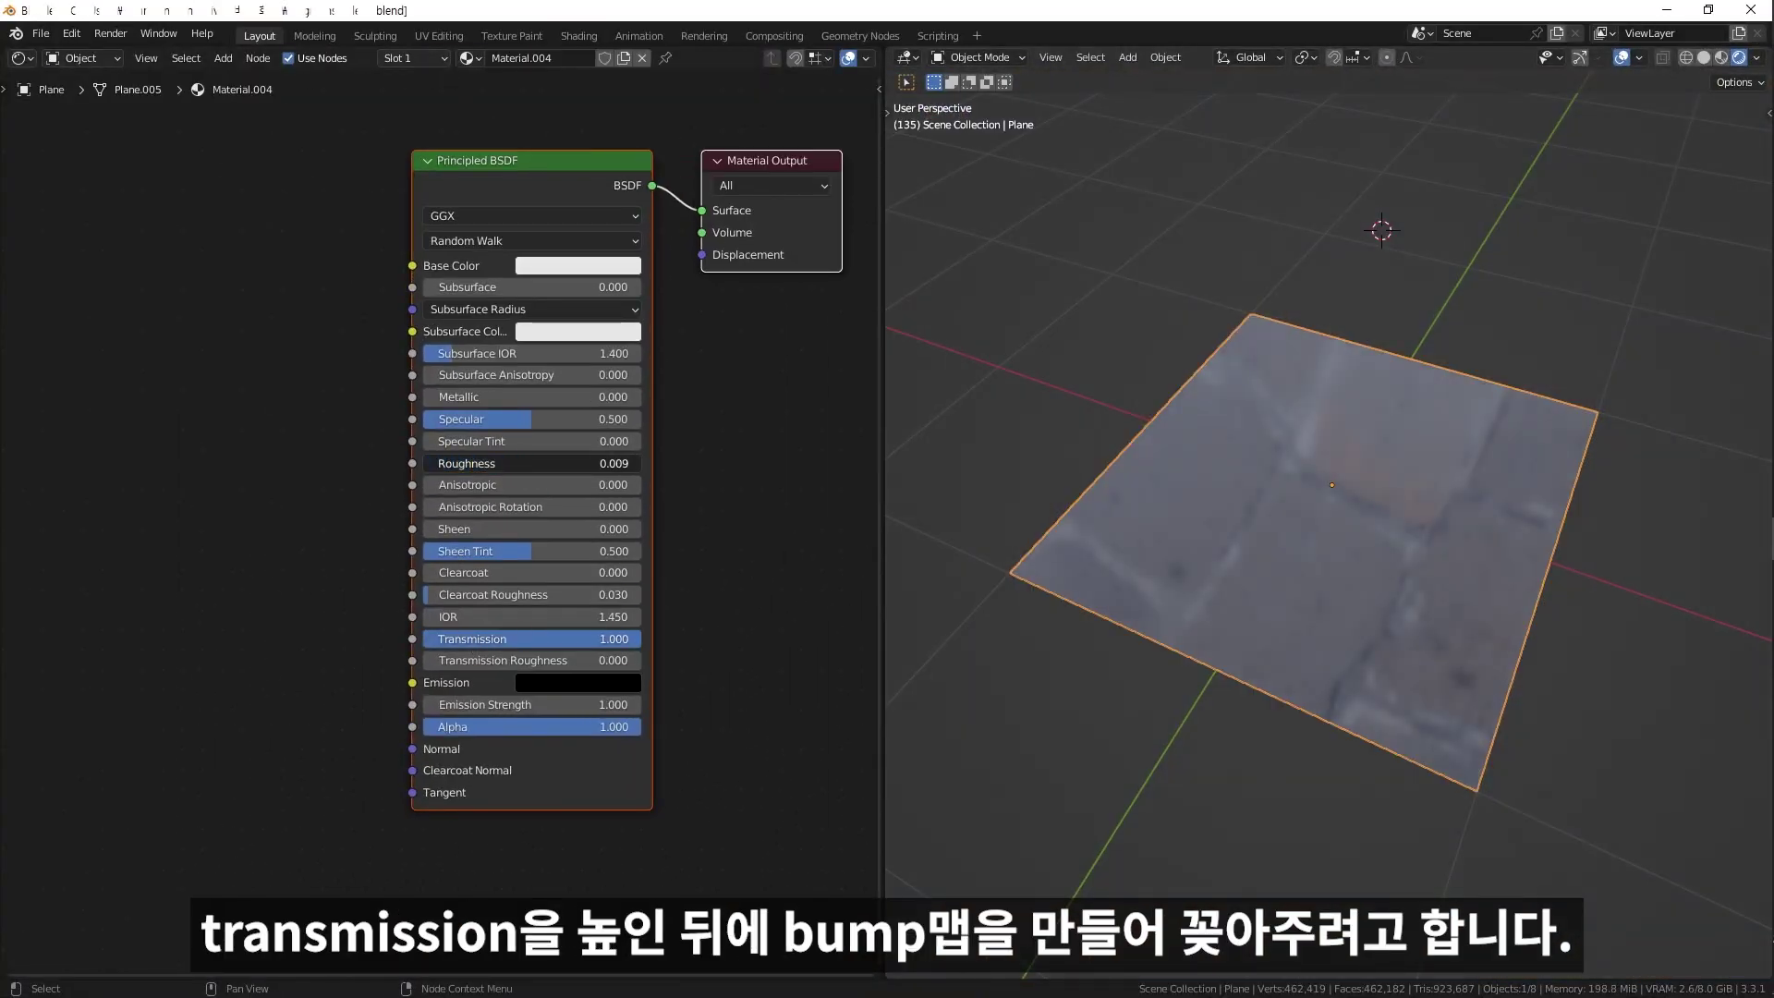
{"action": "middle_click_drag", "start_coordinate": [351, 721], "coordinate": [550, 619]}
{"action": "left_click_drag", "start_coordinate": [611, 647], "coordinate": [517, 425]}
{"action": "left_click", "coordinate": [531, 466]}
{"action": "middle_click_drag", "start_coordinate": [369, 580], "coordinate": [615, 483]}
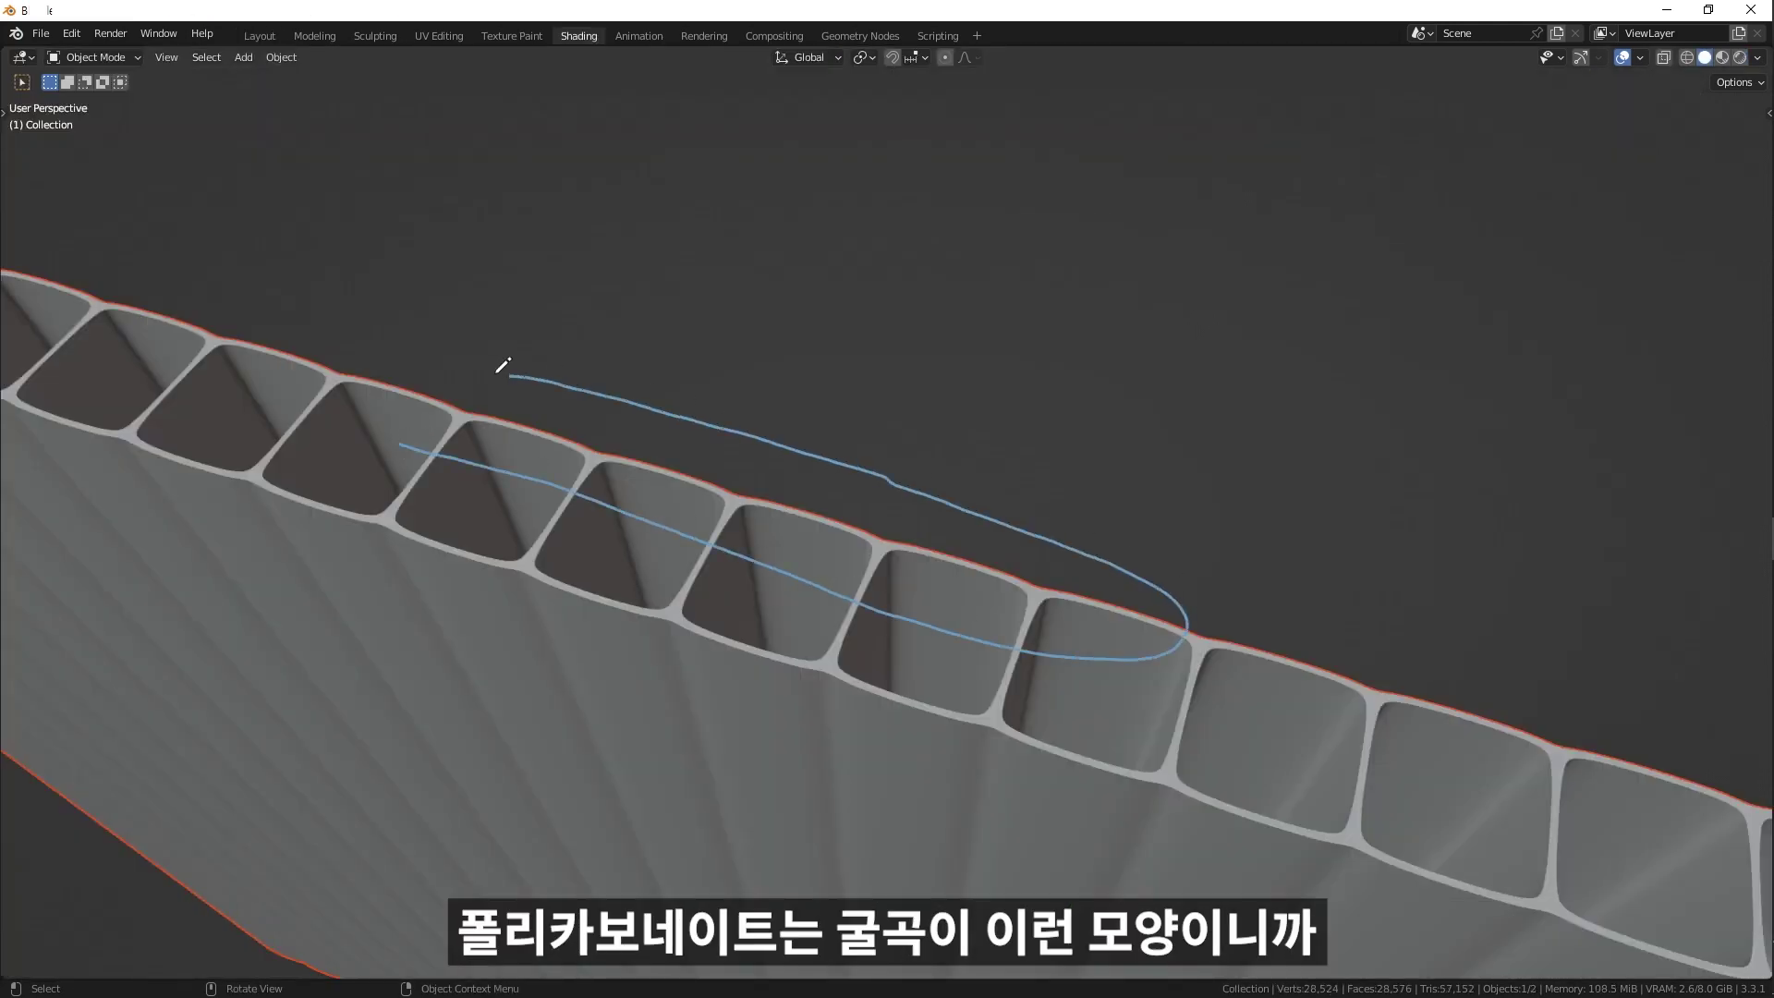
{"action": "left_click_drag", "start_coordinate": [535, 274], "coordinate": [552, 274]}
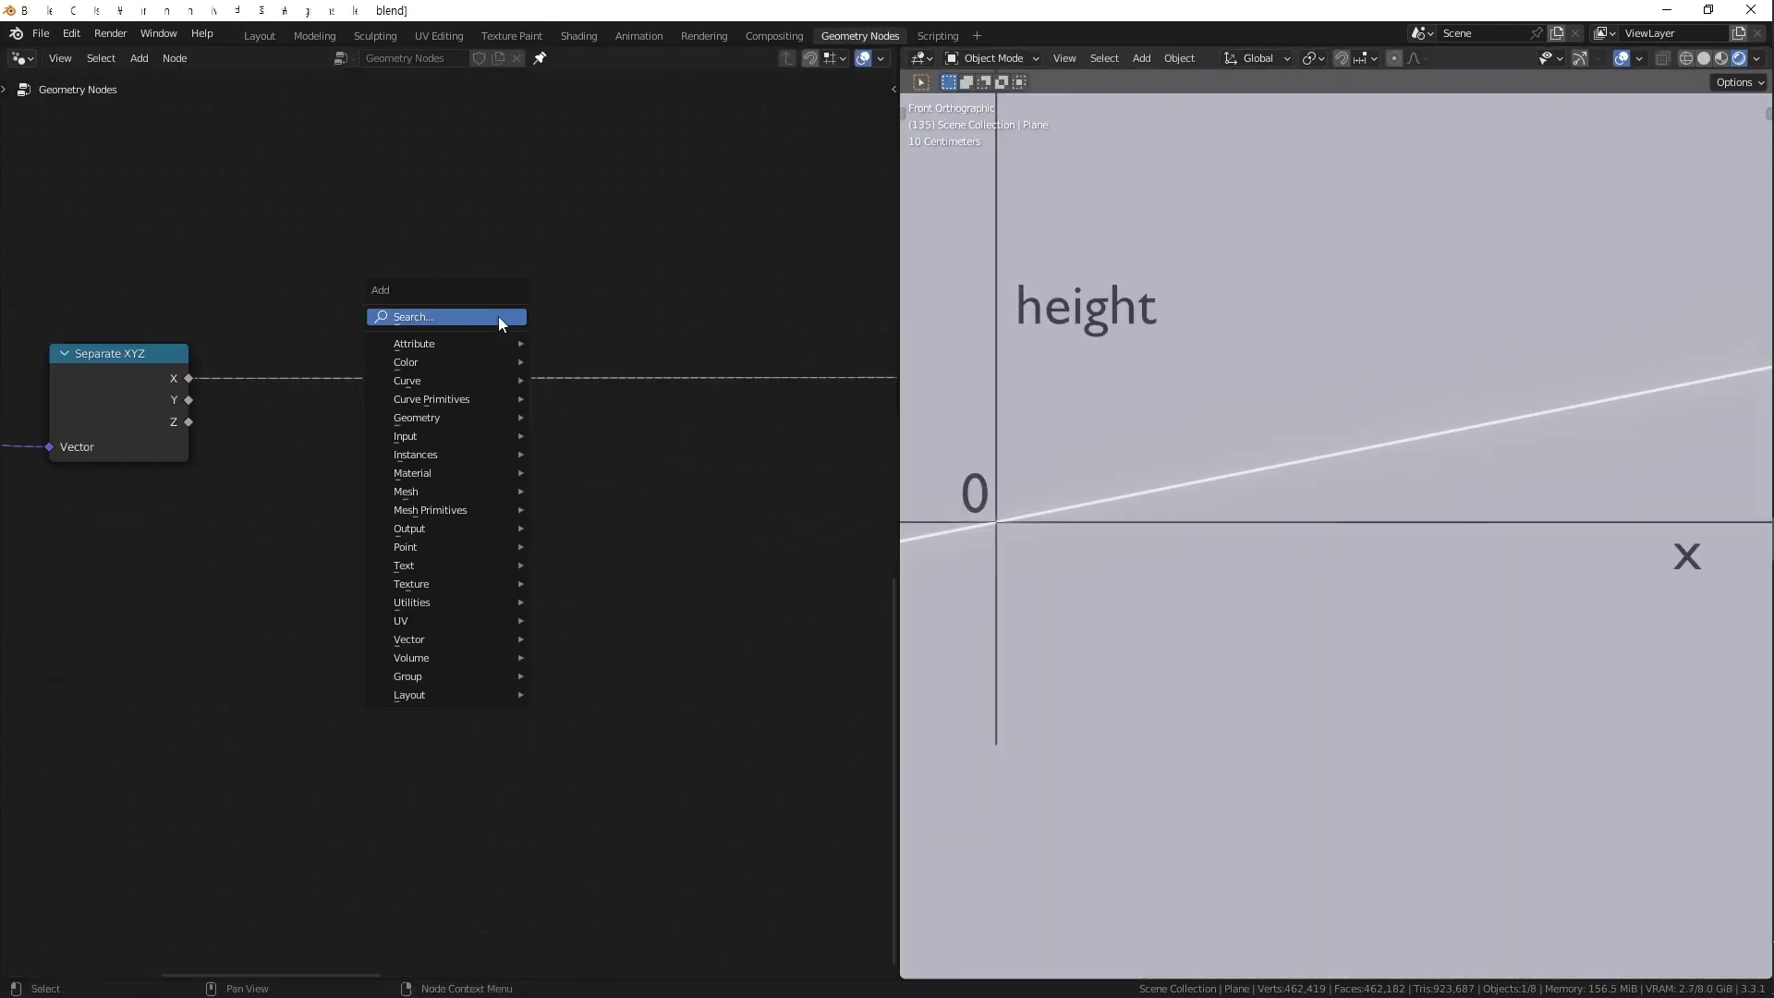
Insert Sine and Multiply math nodes on the X link, raising Multiply to 12.
{"action": "type", "text": "m"}
{"action": "key", "text": "Return"}
{"action": "left_click", "coordinate": [515, 364]}
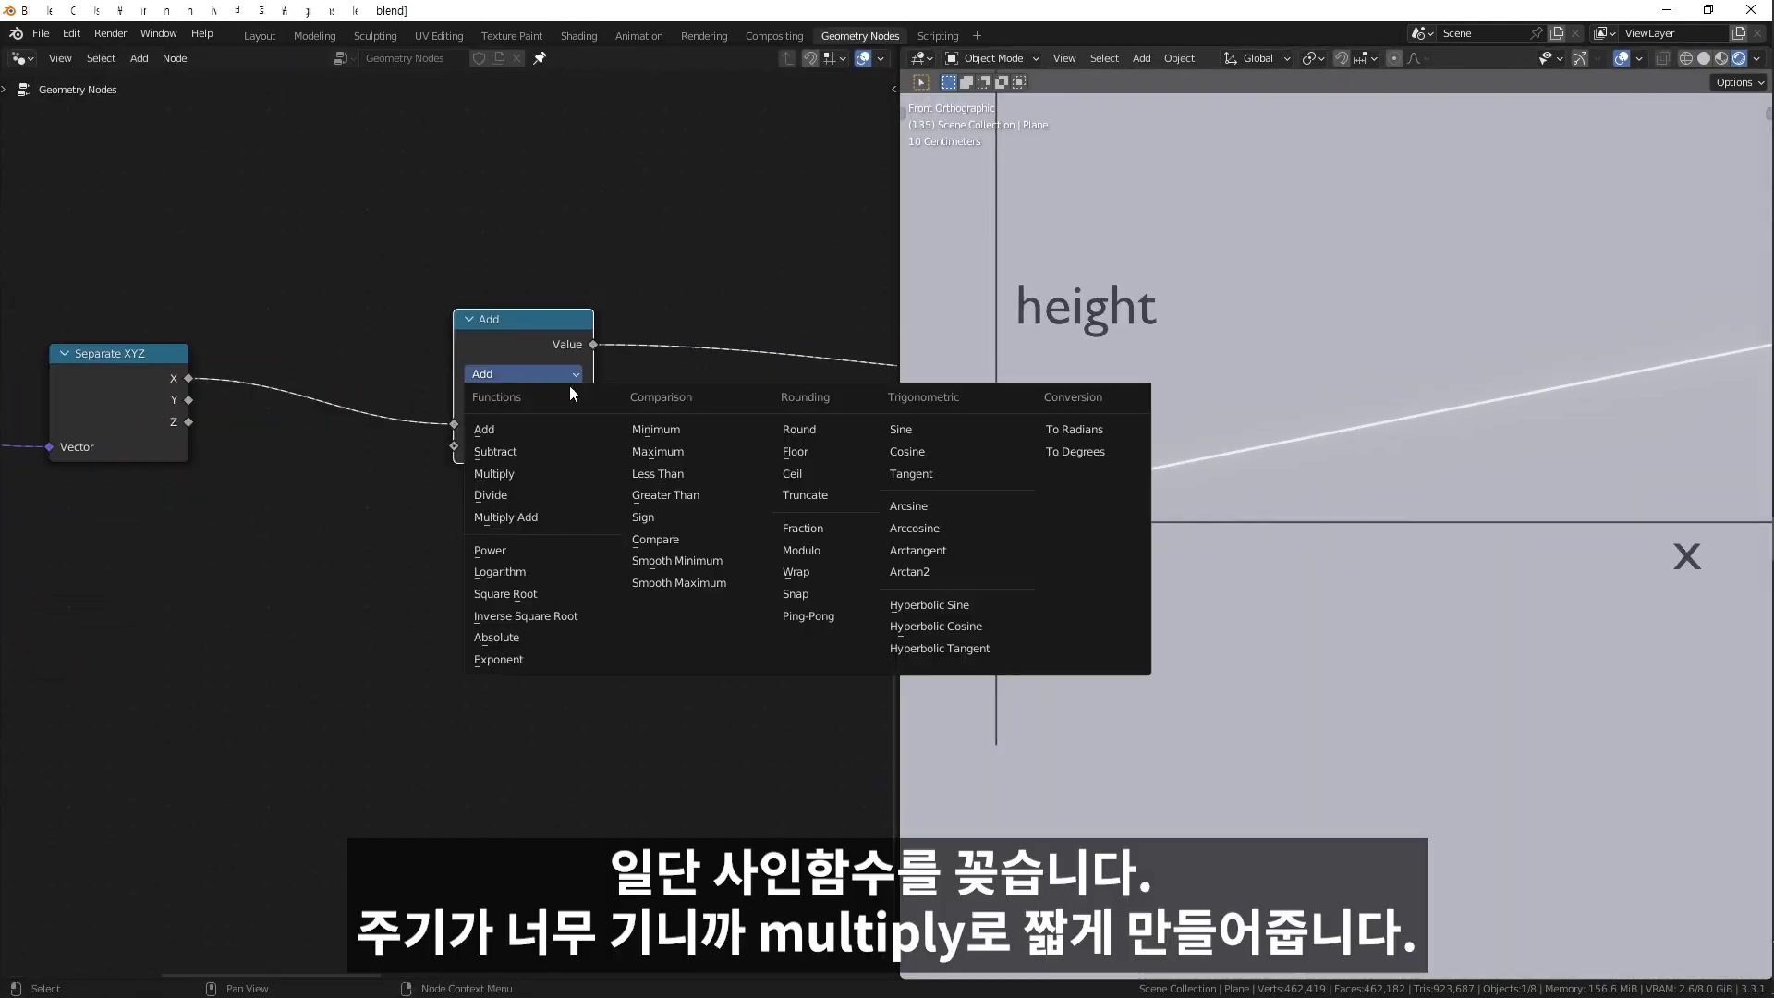
{"action": "left_click", "coordinate": [910, 503]}
{"action": "left_click_drag", "start_coordinate": [519, 335], "coordinate": [779, 335]}
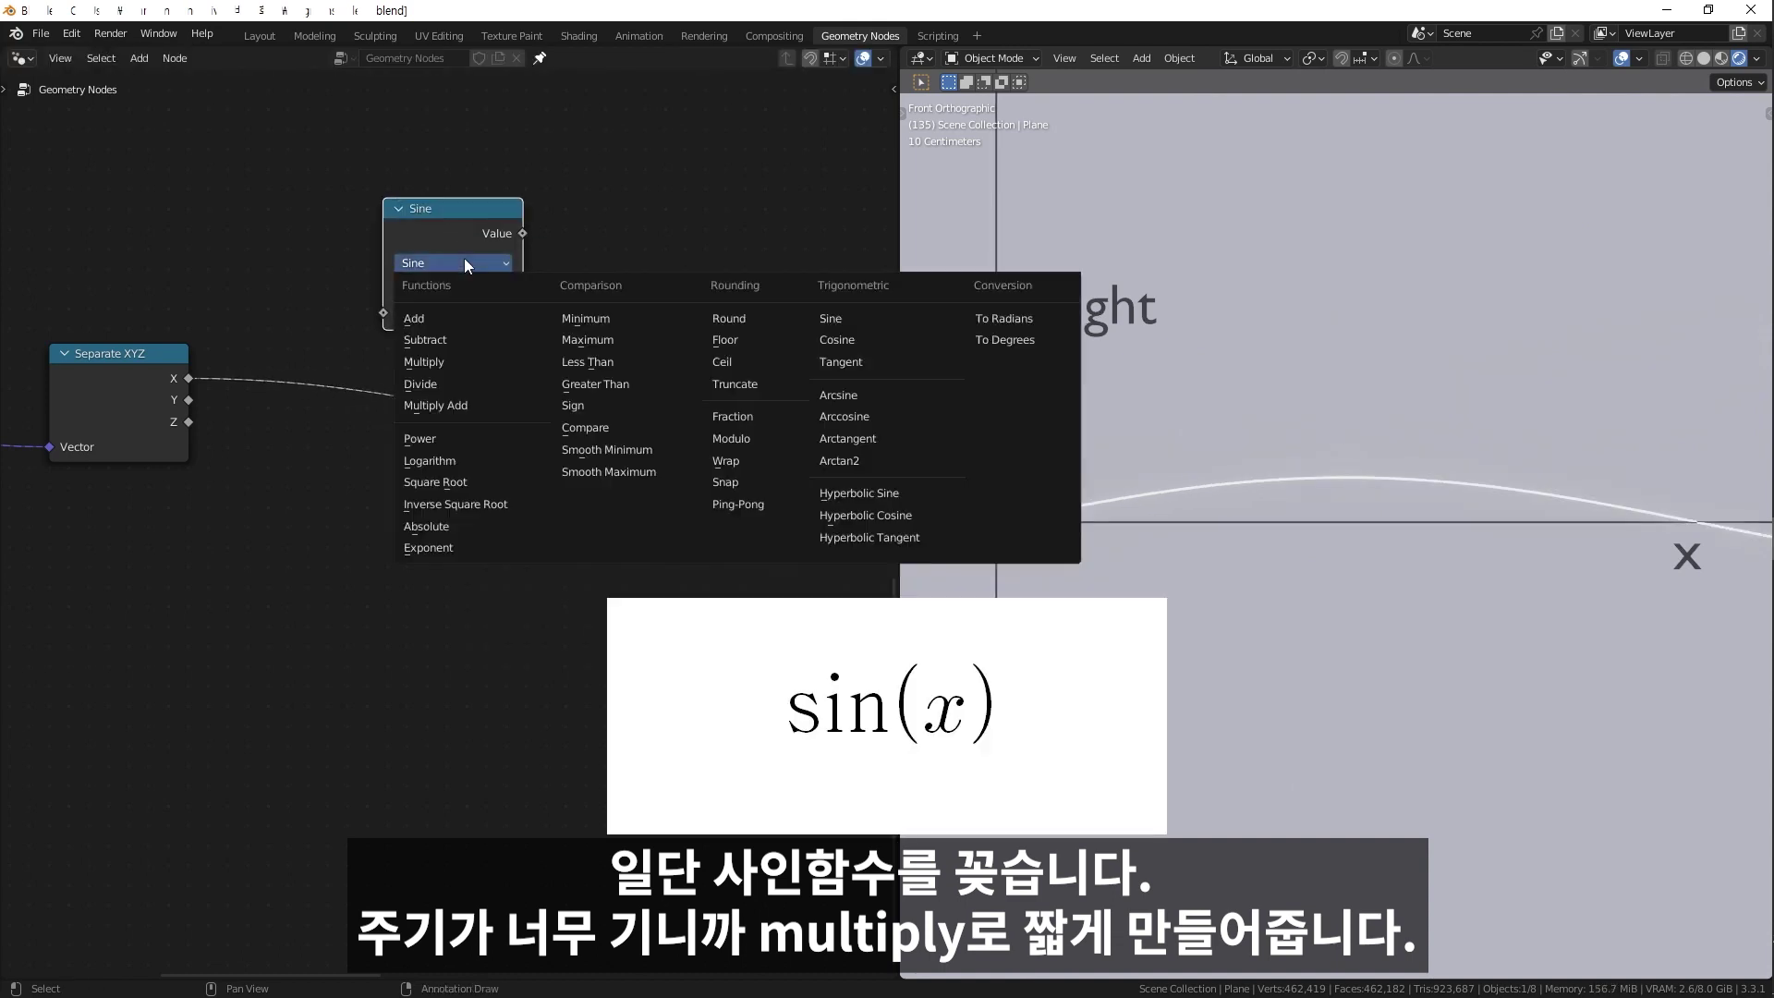
{"action": "left_click", "coordinate": [415, 364]}
{"action": "left_click_drag", "start_coordinate": [434, 208], "coordinate": [395, 314]}
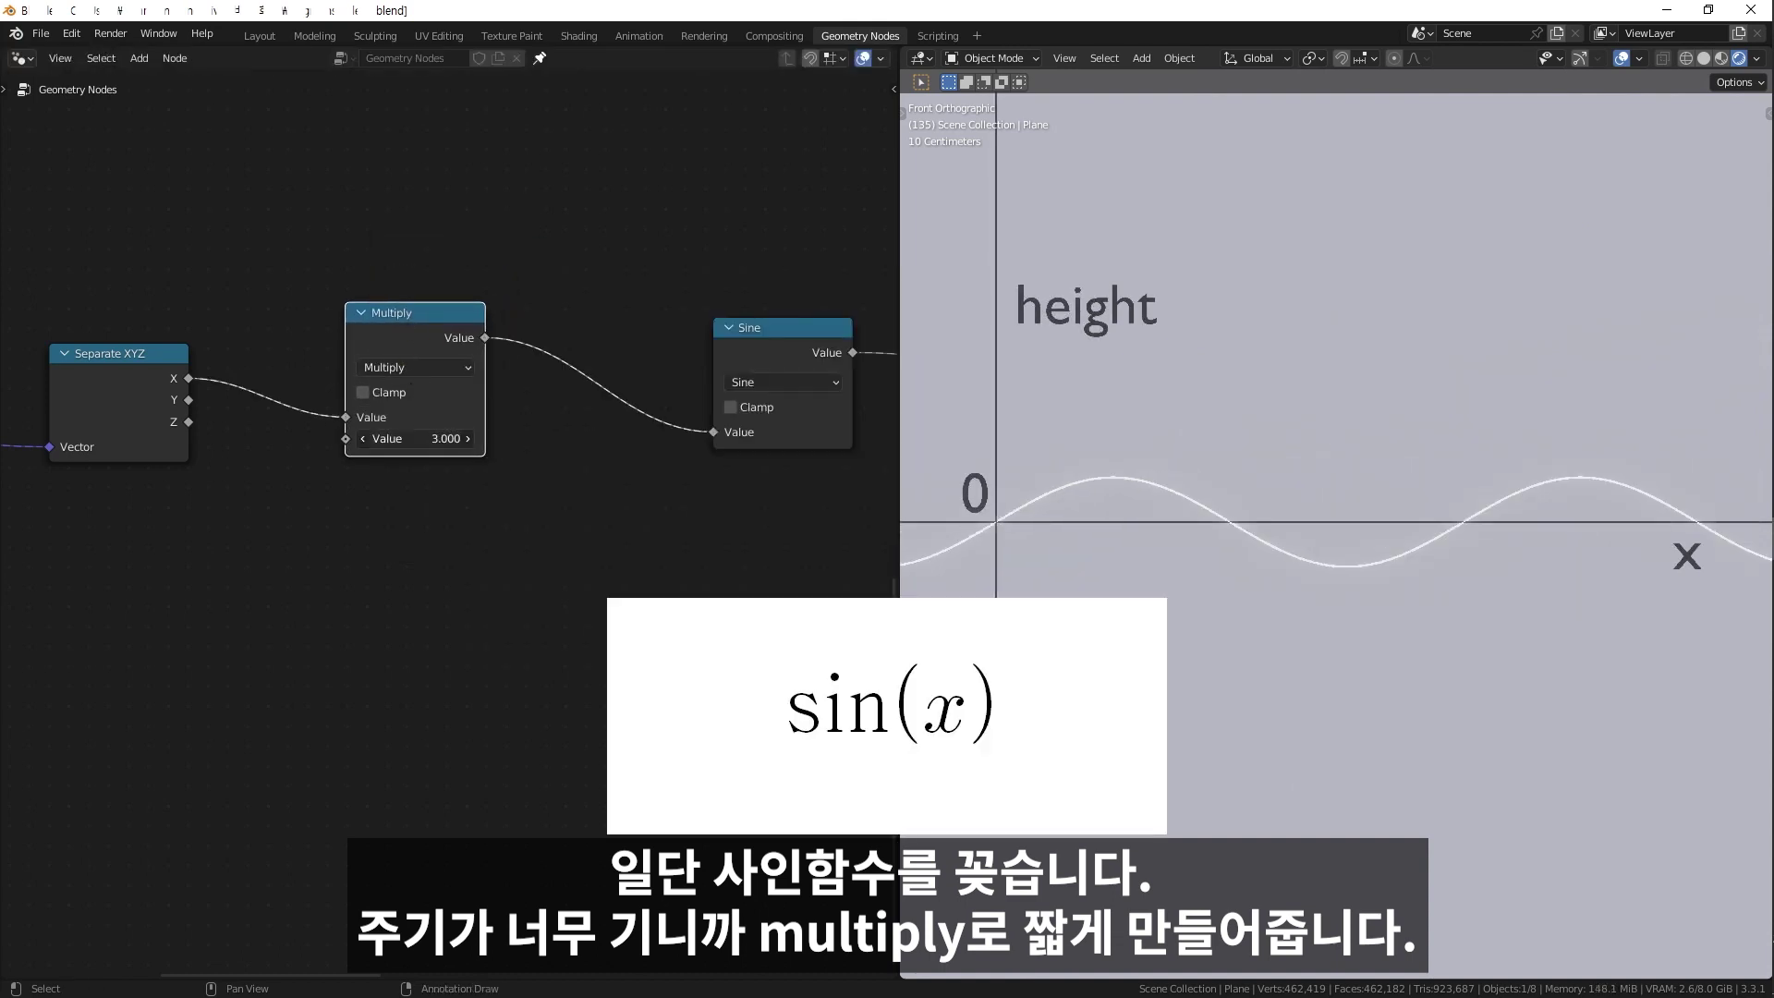
{"action": "left_click_drag", "start_coordinate": [415, 438], "coordinate": [467, 438]}
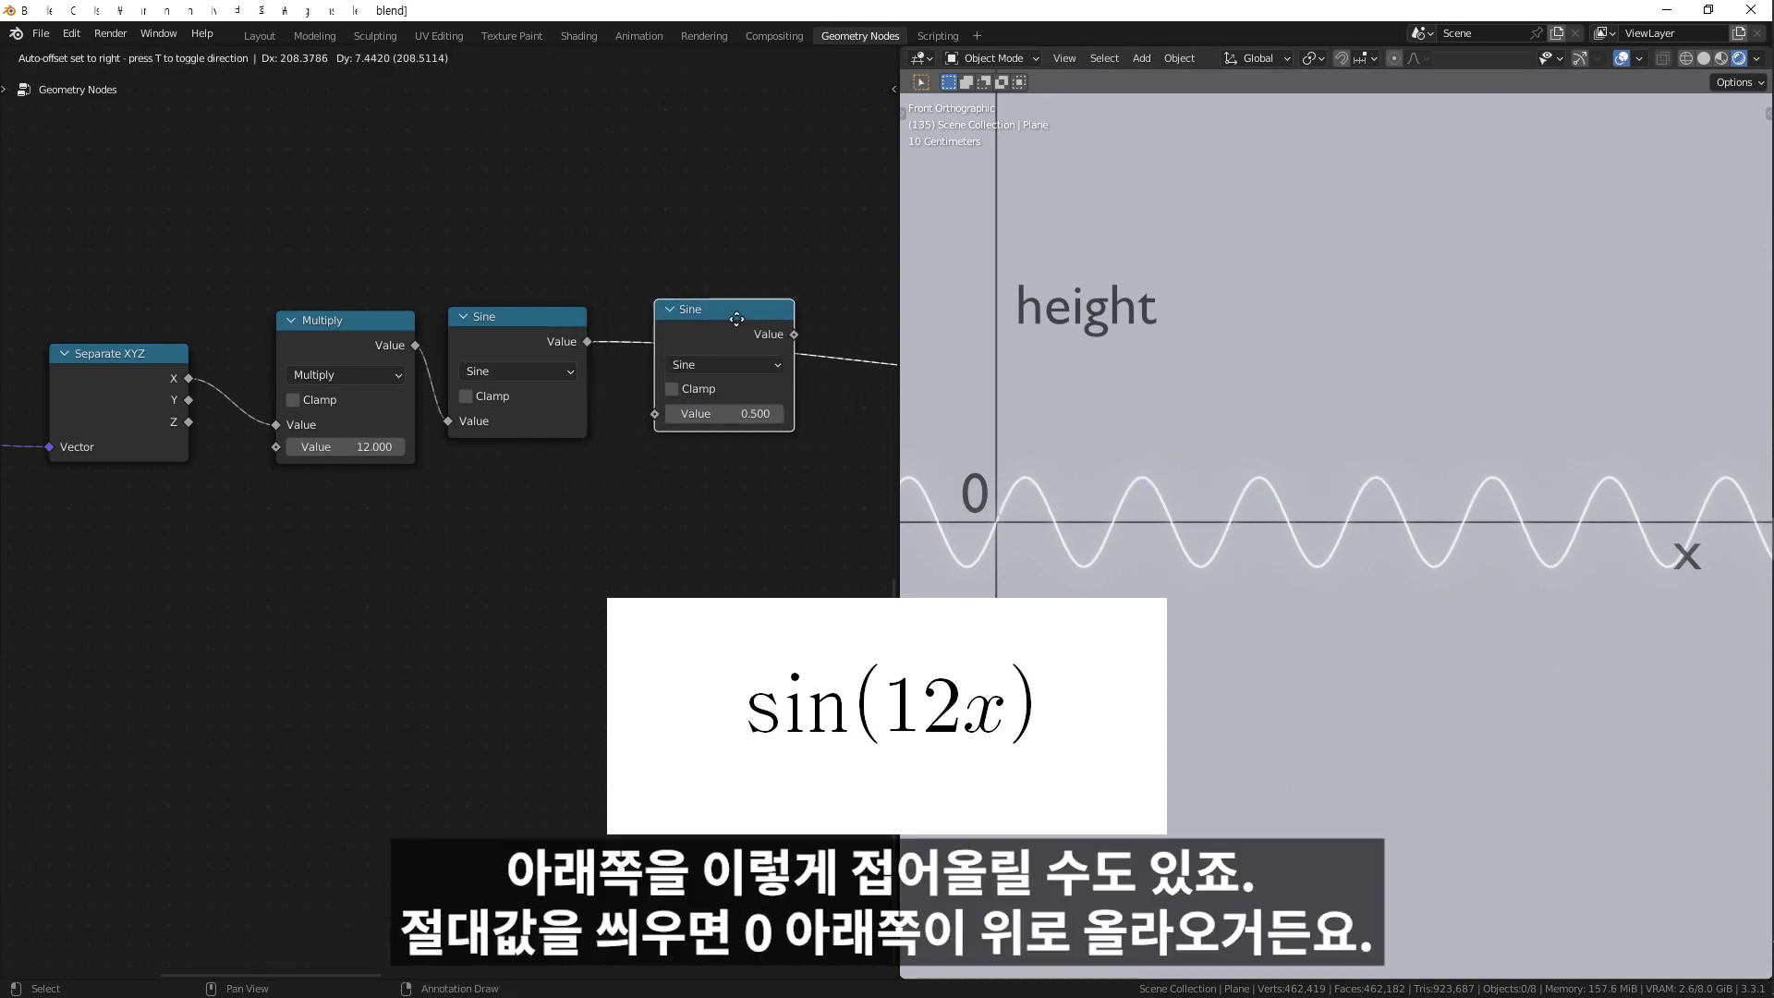
Switch the second math node to Absolute and detach it from the chain.
{"action": "left_click", "coordinate": [737, 366]}
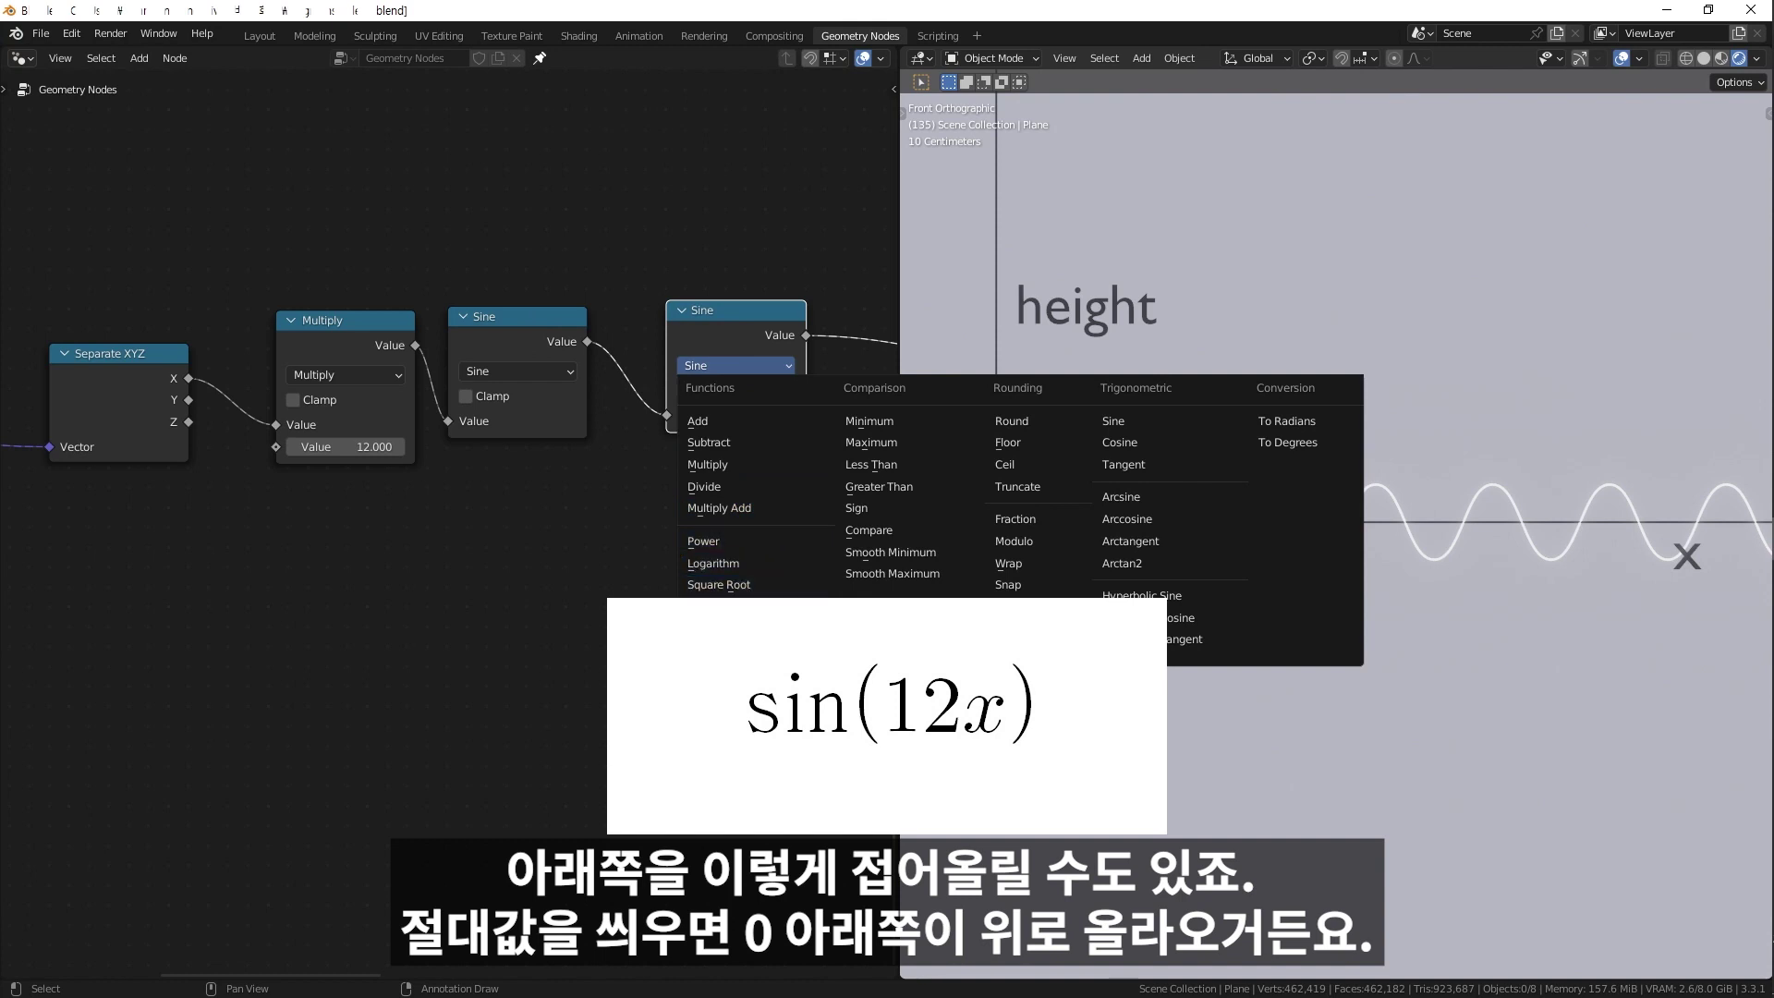
{"action": "left_click", "coordinate": [702, 629]}
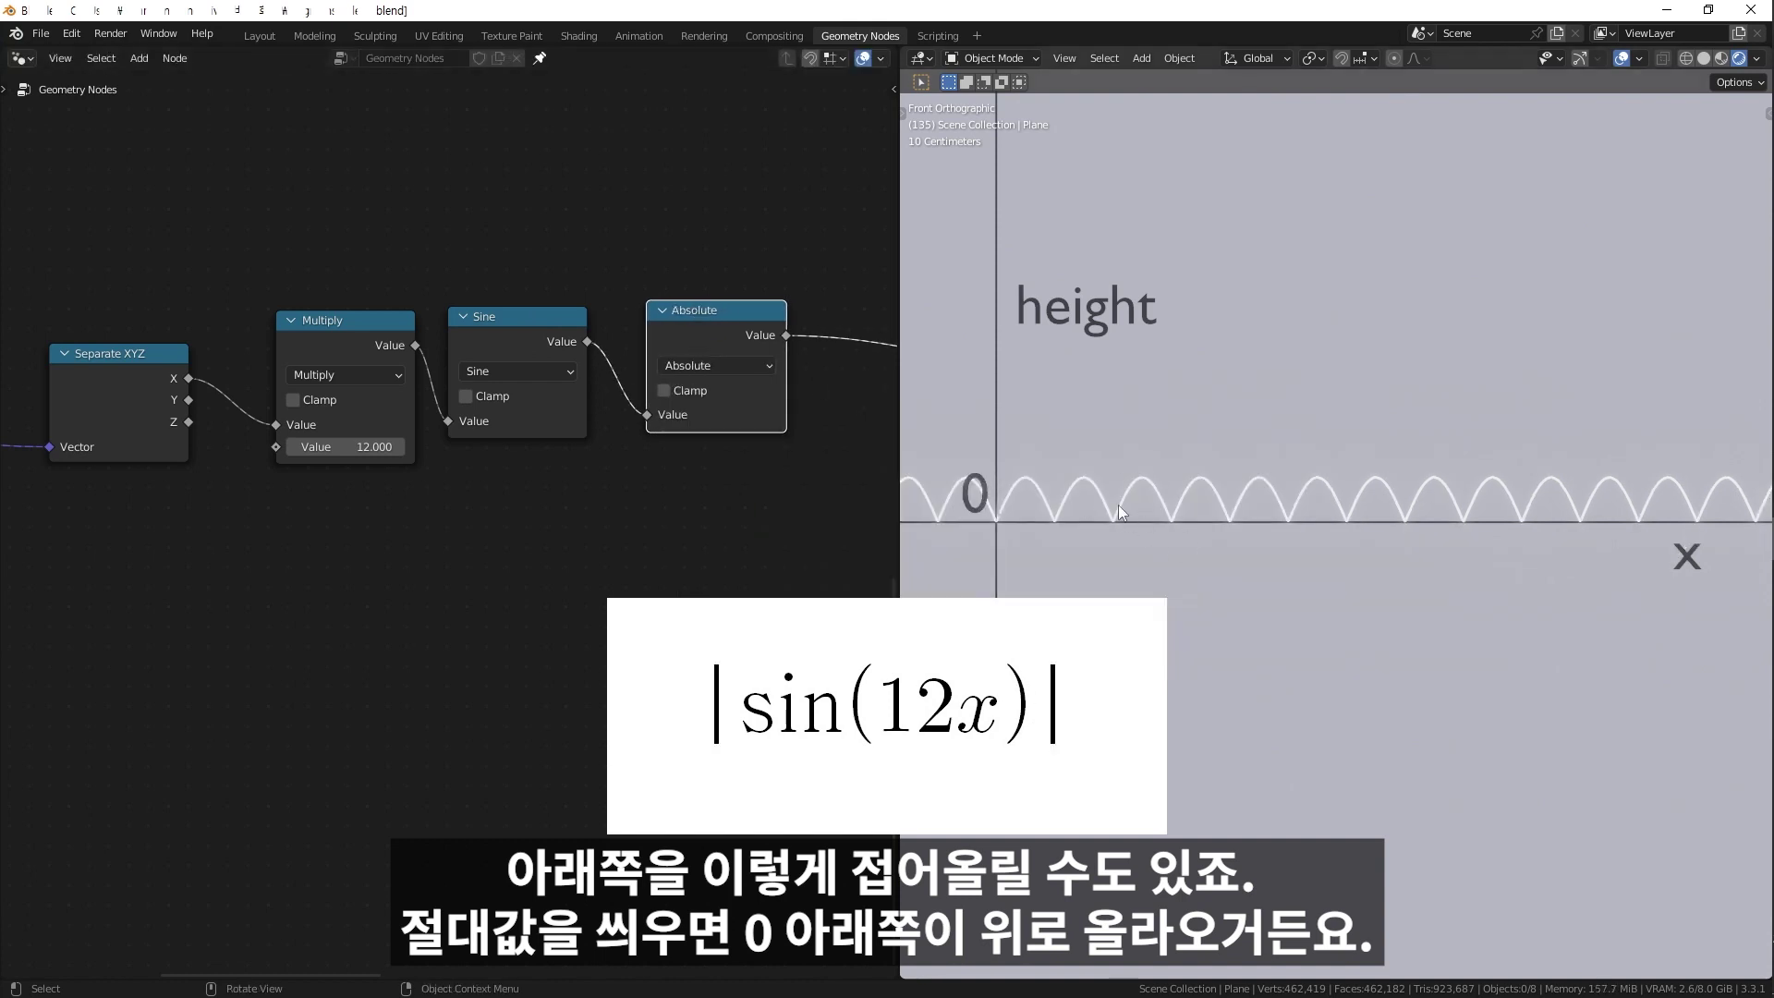
{"action": "mouse_move", "coordinate": [719, 308]}
{"action": "left_mouse_down", "text": "alt"}
{"action": "mouse_move", "coordinate": [684, 355]}
{"action": "mouse_move", "coordinate": [747, 330]}
{"action": "left_mouse_up", "text": "alt"}
{"action": "scroll", "coordinate": [1122, 547], "scroll_direction": "up", "scroll_amount": 3}
{"action": "scroll", "coordinate": [1155, 522], "scroll_direction": "up", "scroll_amount": 3}
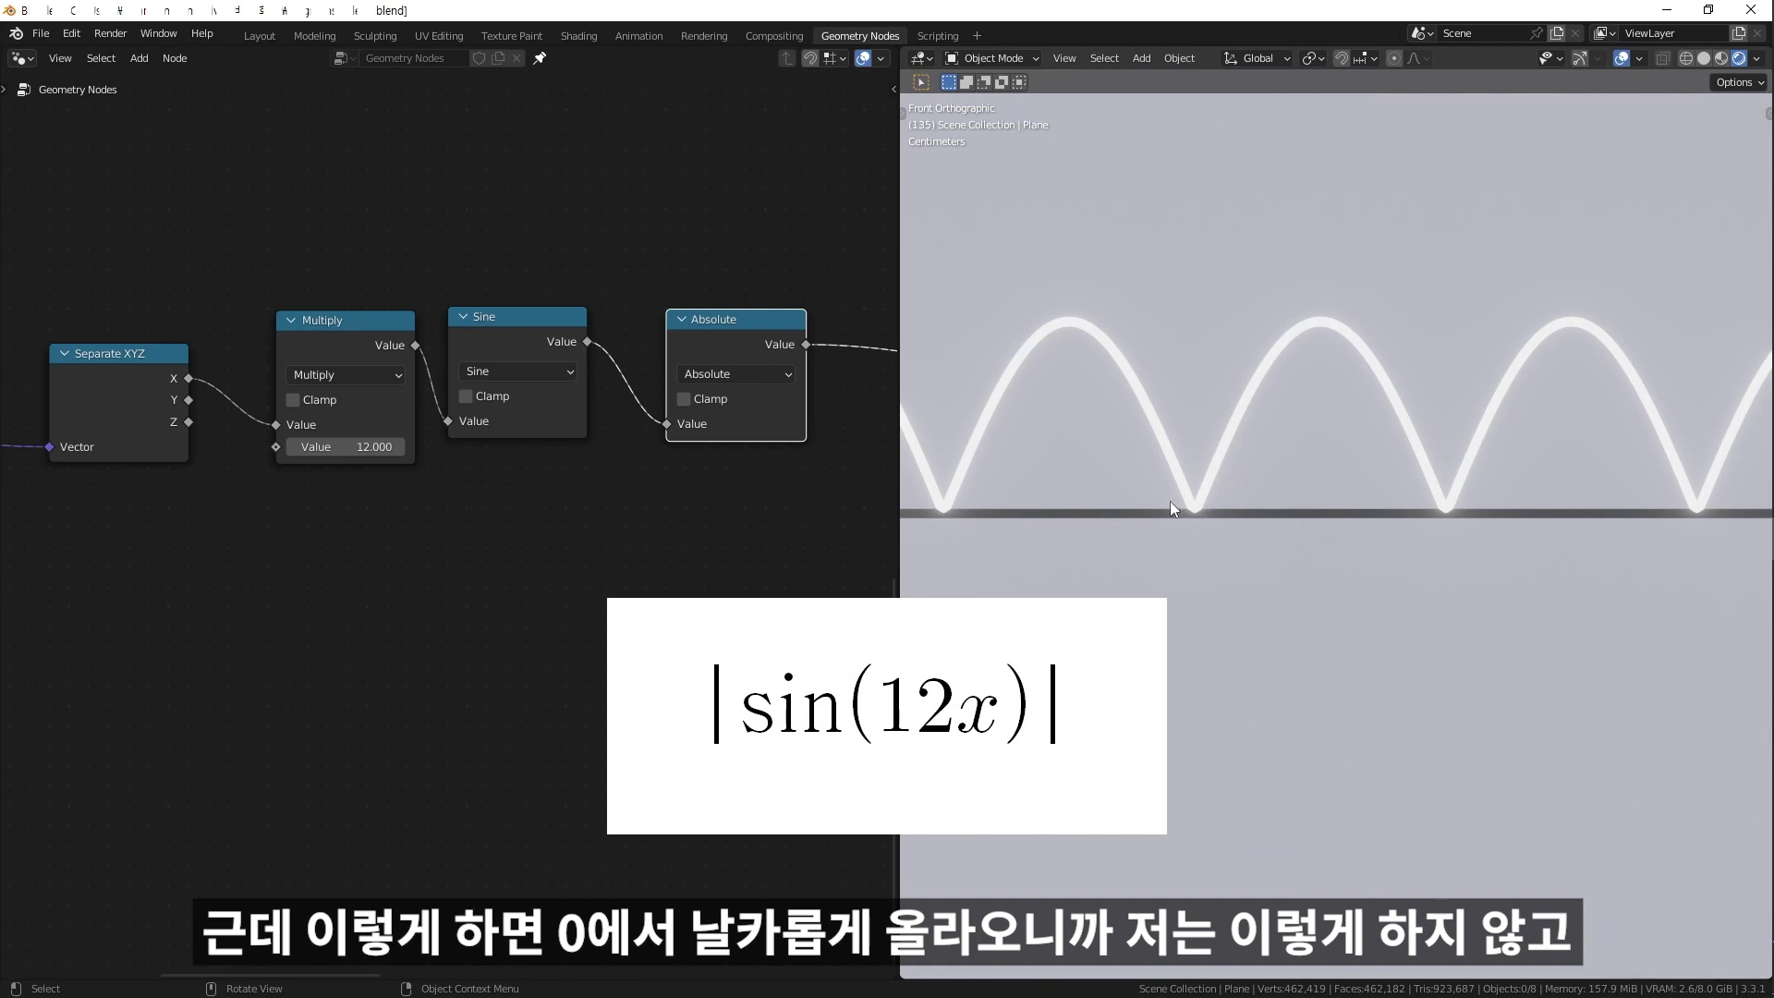
Turn the Absolute node into an Add node and shift the node chain left.
{"action": "left_click", "coordinate": [713, 408]}
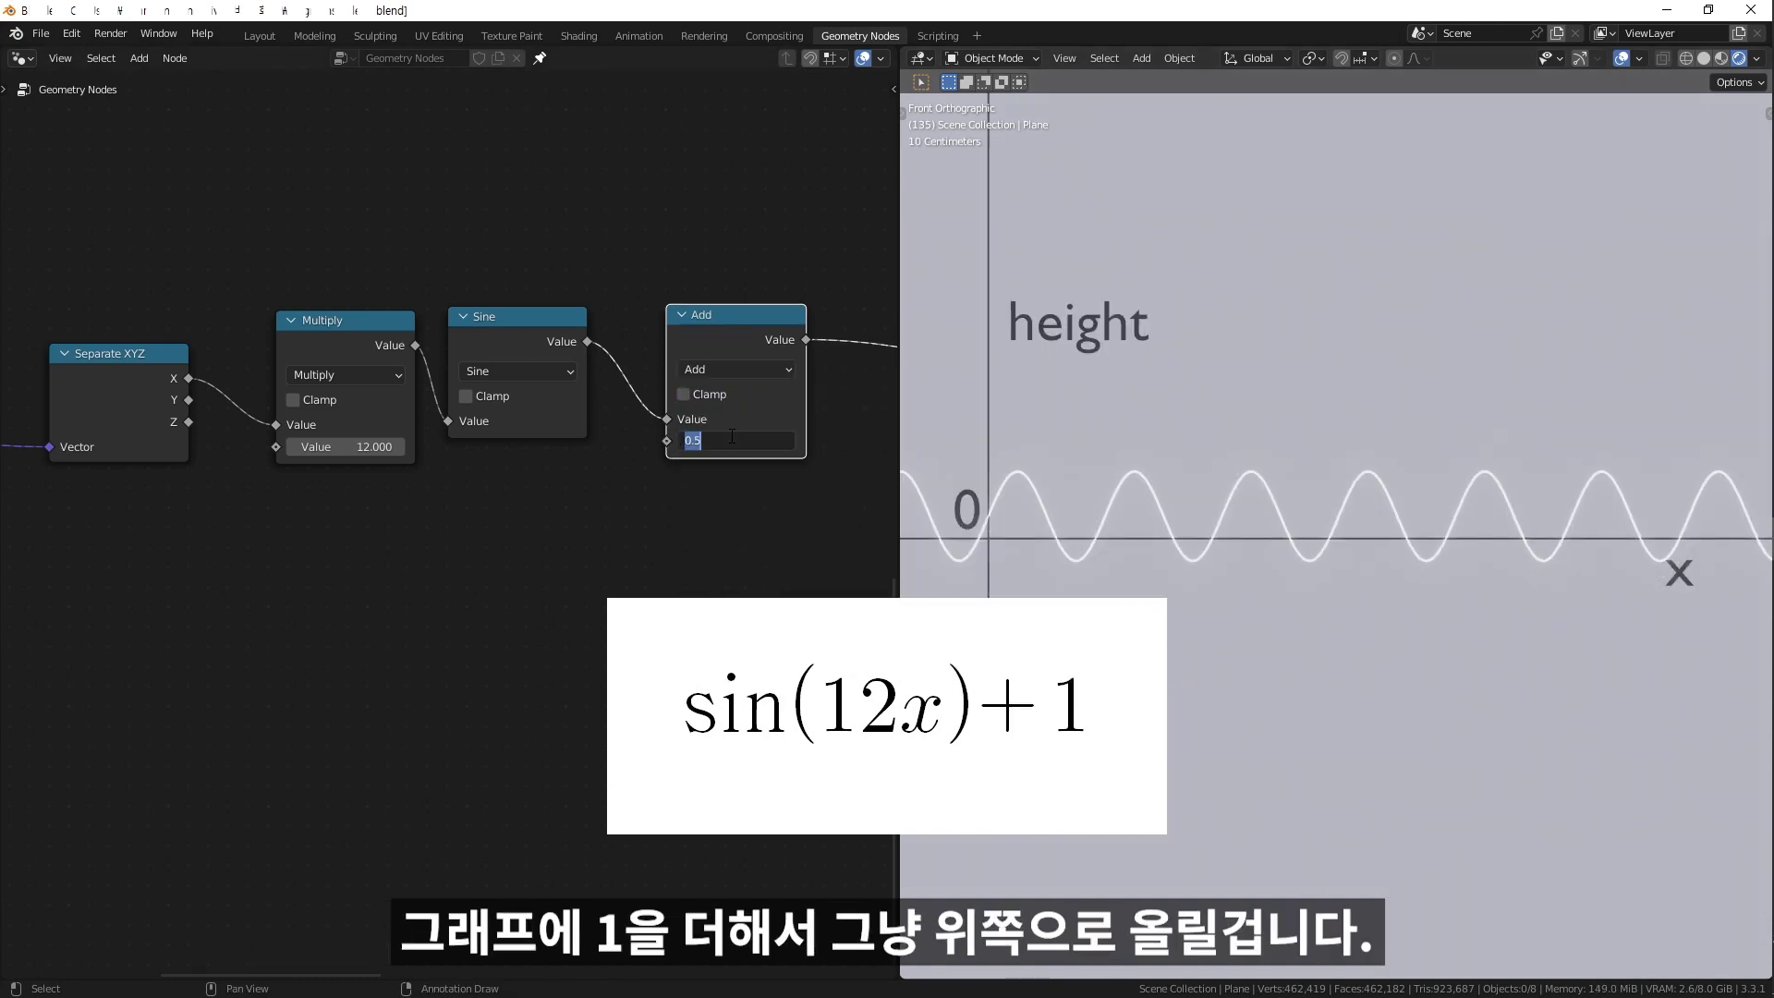
{"action": "left_click_drag", "start_coordinate": [712, 328], "coordinate": [670, 325]}
{"action": "left_click_drag", "start_coordinate": [116, 261], "coordinate": [701, 438]}
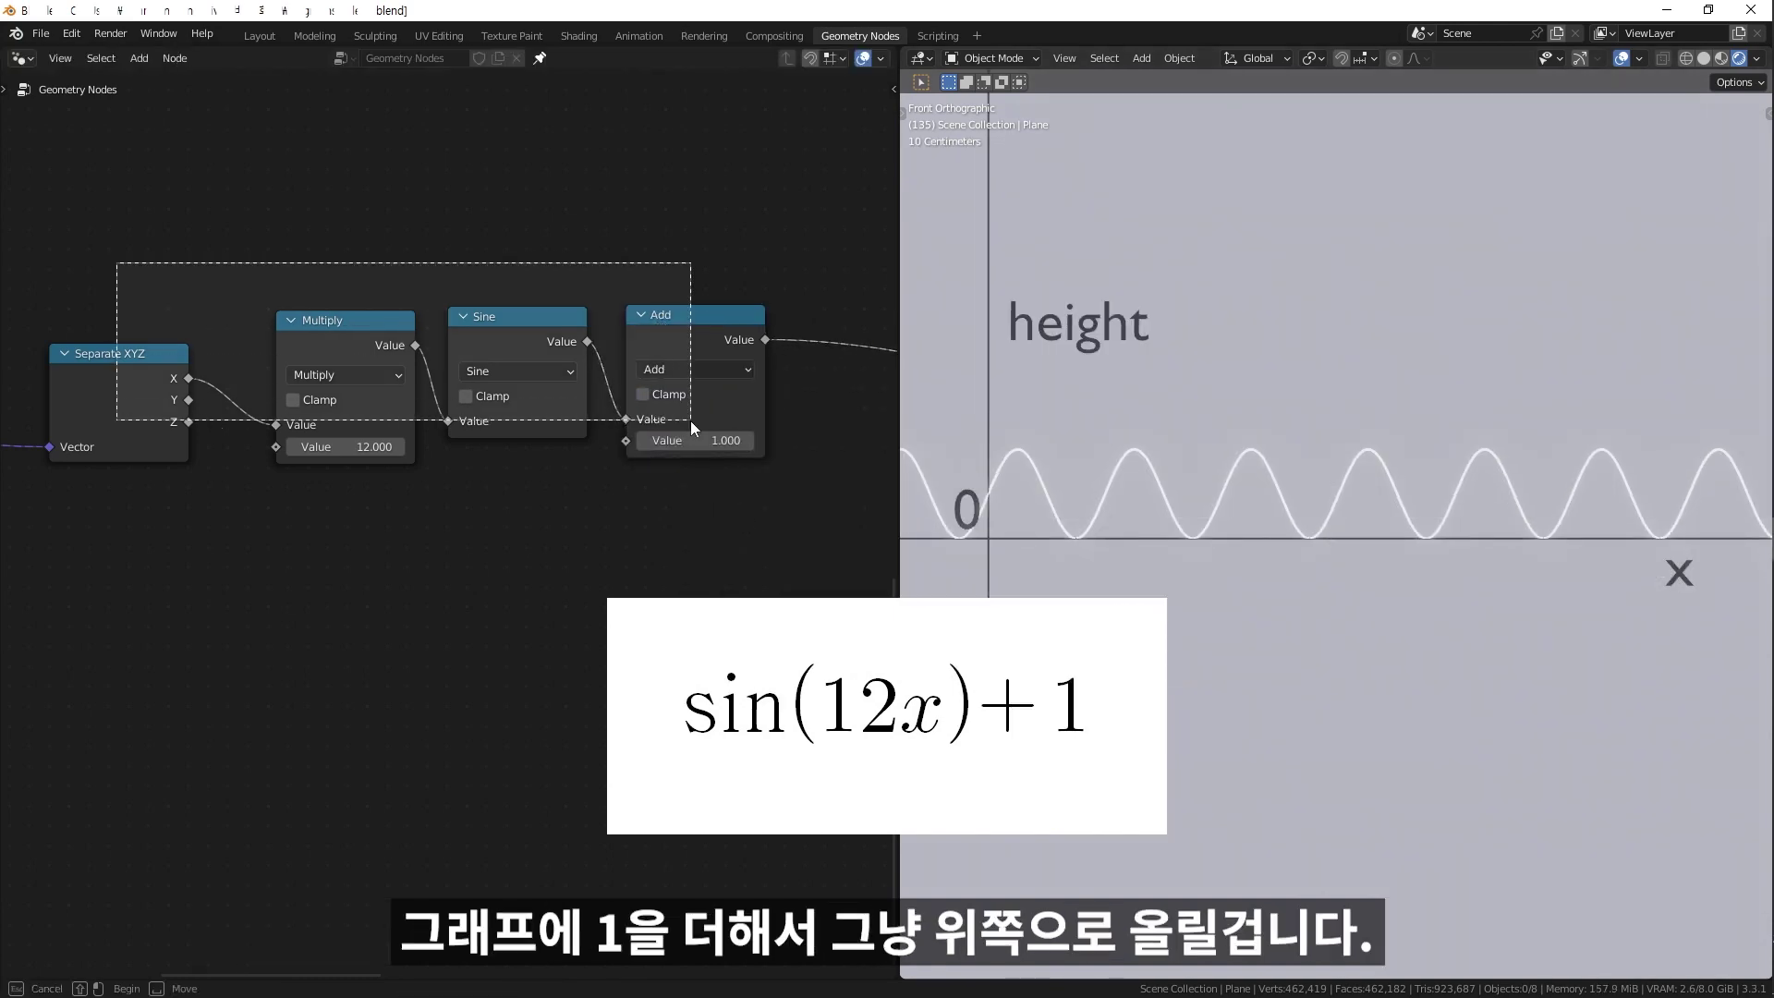
{"action": "key", "text": "g"}
{"action": "left_click", "coordinate": [536, 333]}
Duplicate the Add node into a Multiply by 0.5 placed after it.
{"action": "key", "text": "shift+d"}
{"action": "left_click", "coordinate": [748, 329]}
{"action": "left_click", "coordinate": [770, 365]}
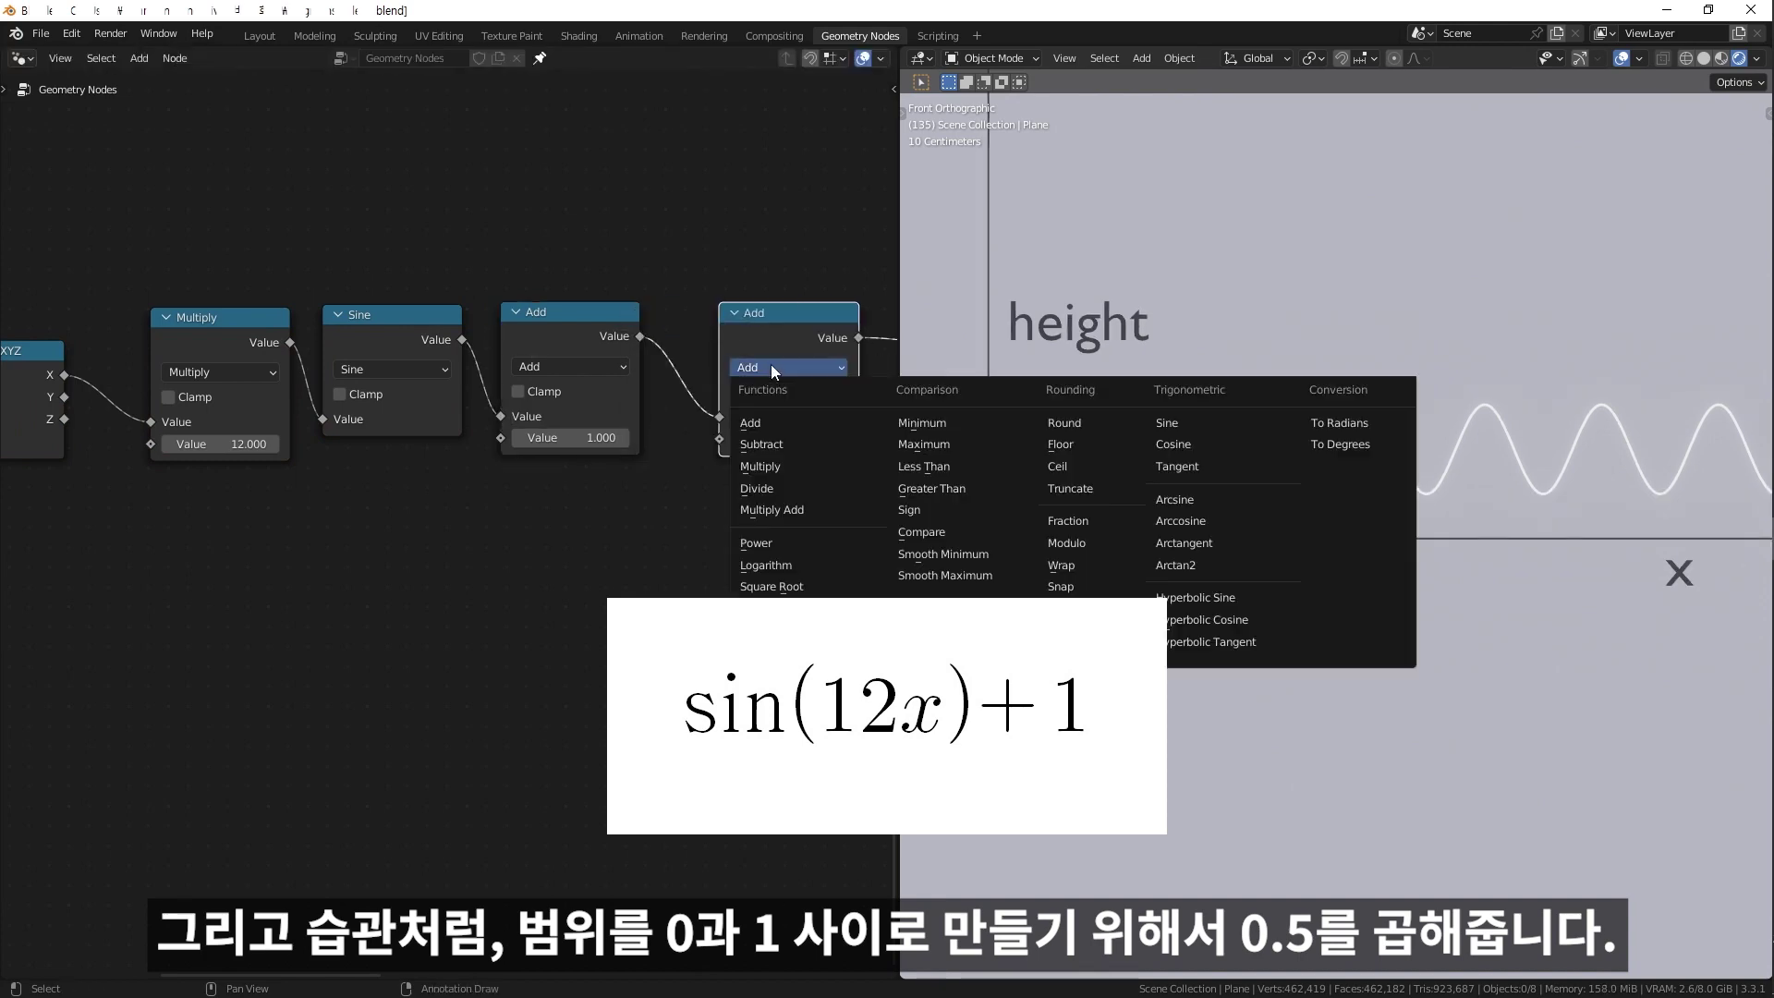
{"action": "left_click", "coordinate": [752, 463]}
{"action": "left_click", "coordinate": [778, 440]}
{"action": "type", "text": "0.5"}
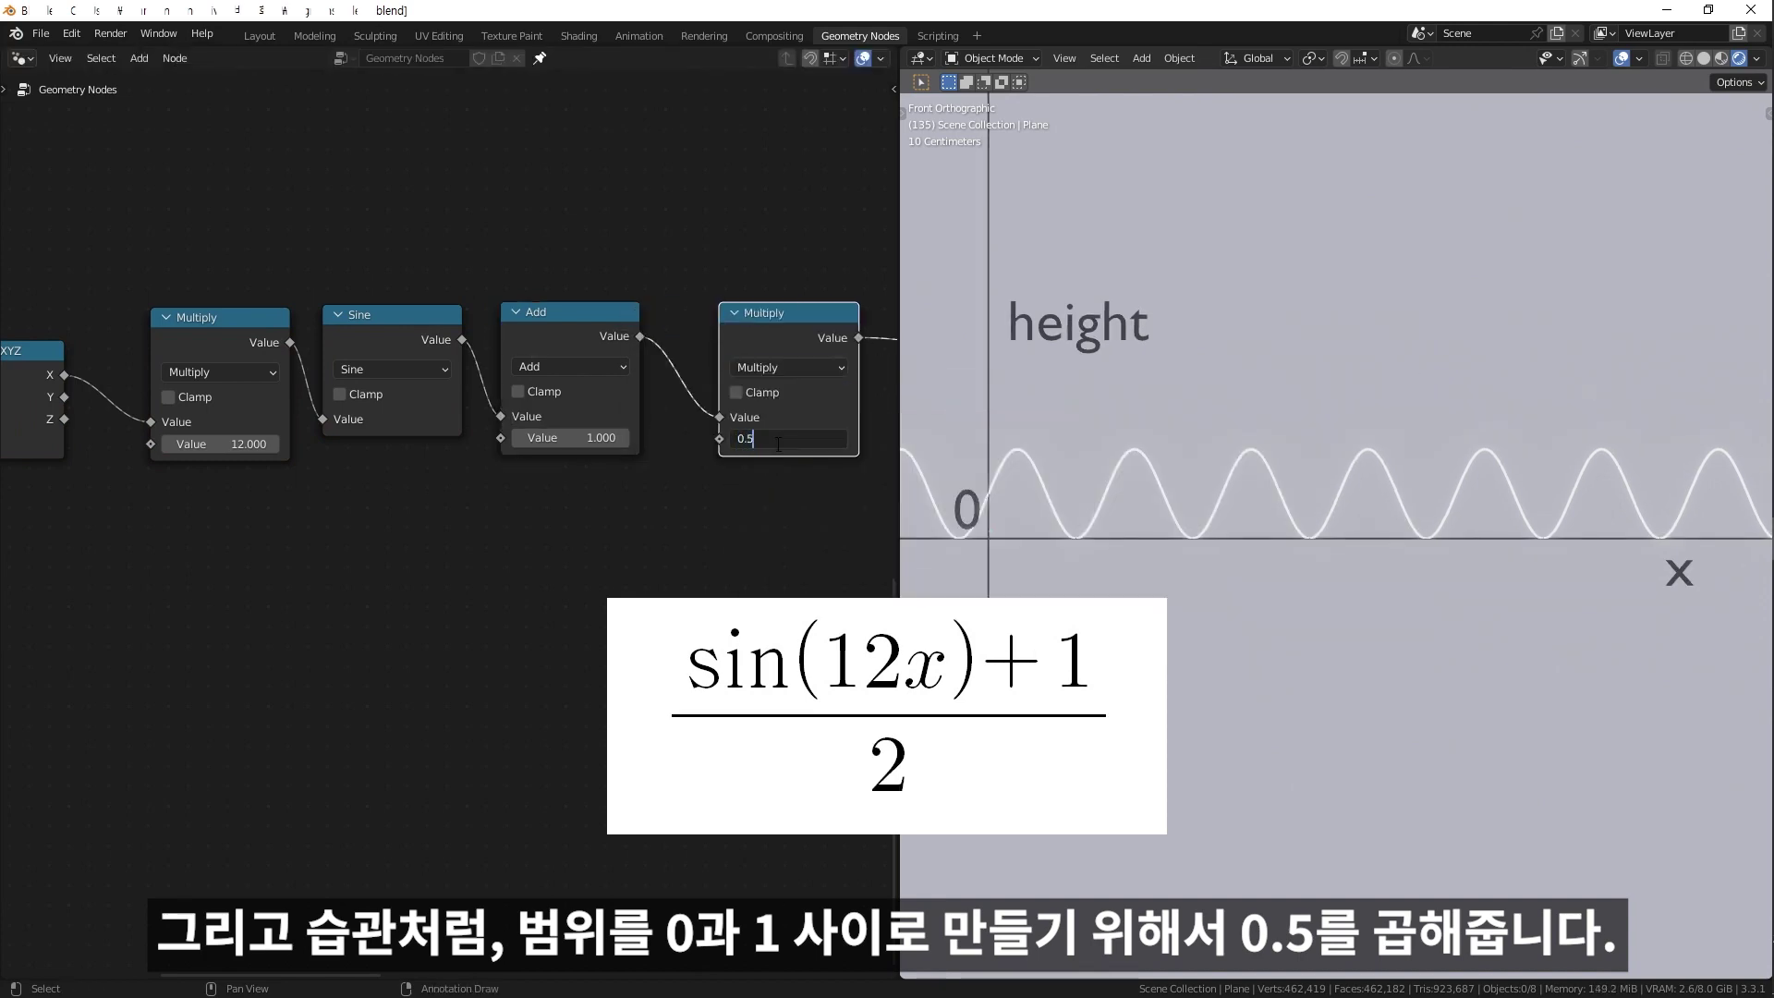
{"action": "key", "text": "Return"}
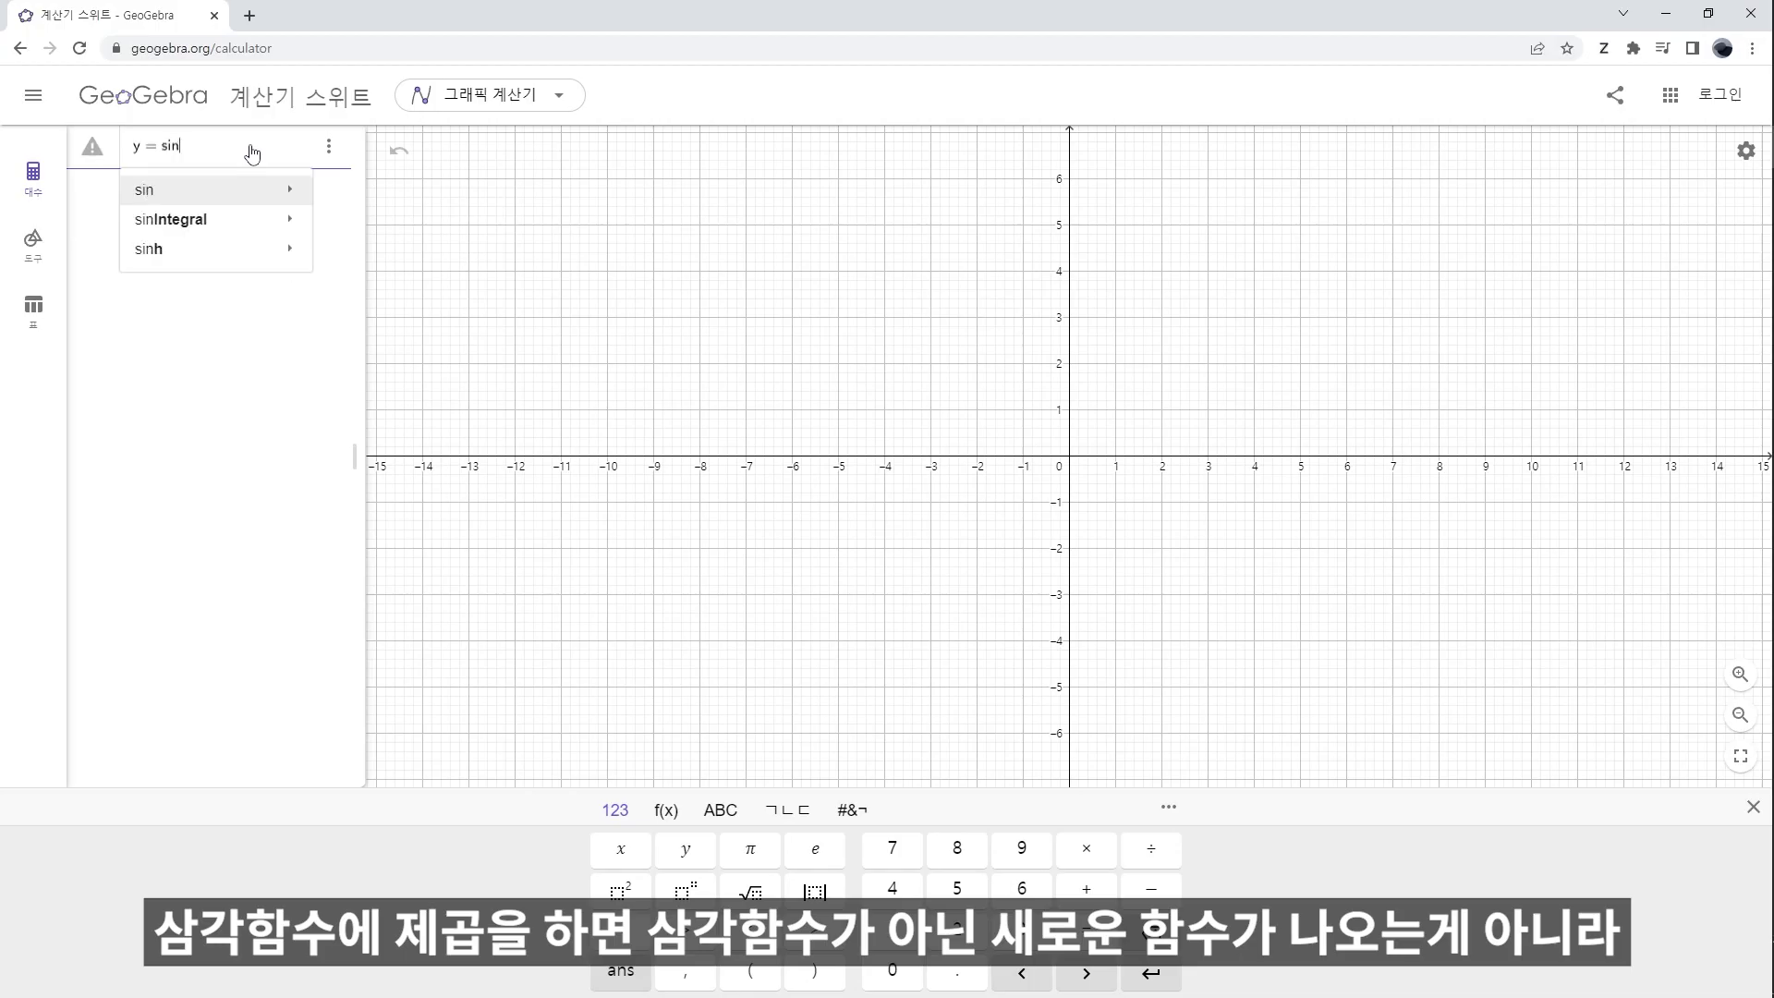
Finish entering y = sin²(x) in GeoGebra and zoom into its graph.
{"action": "type", "text": "²(x"}
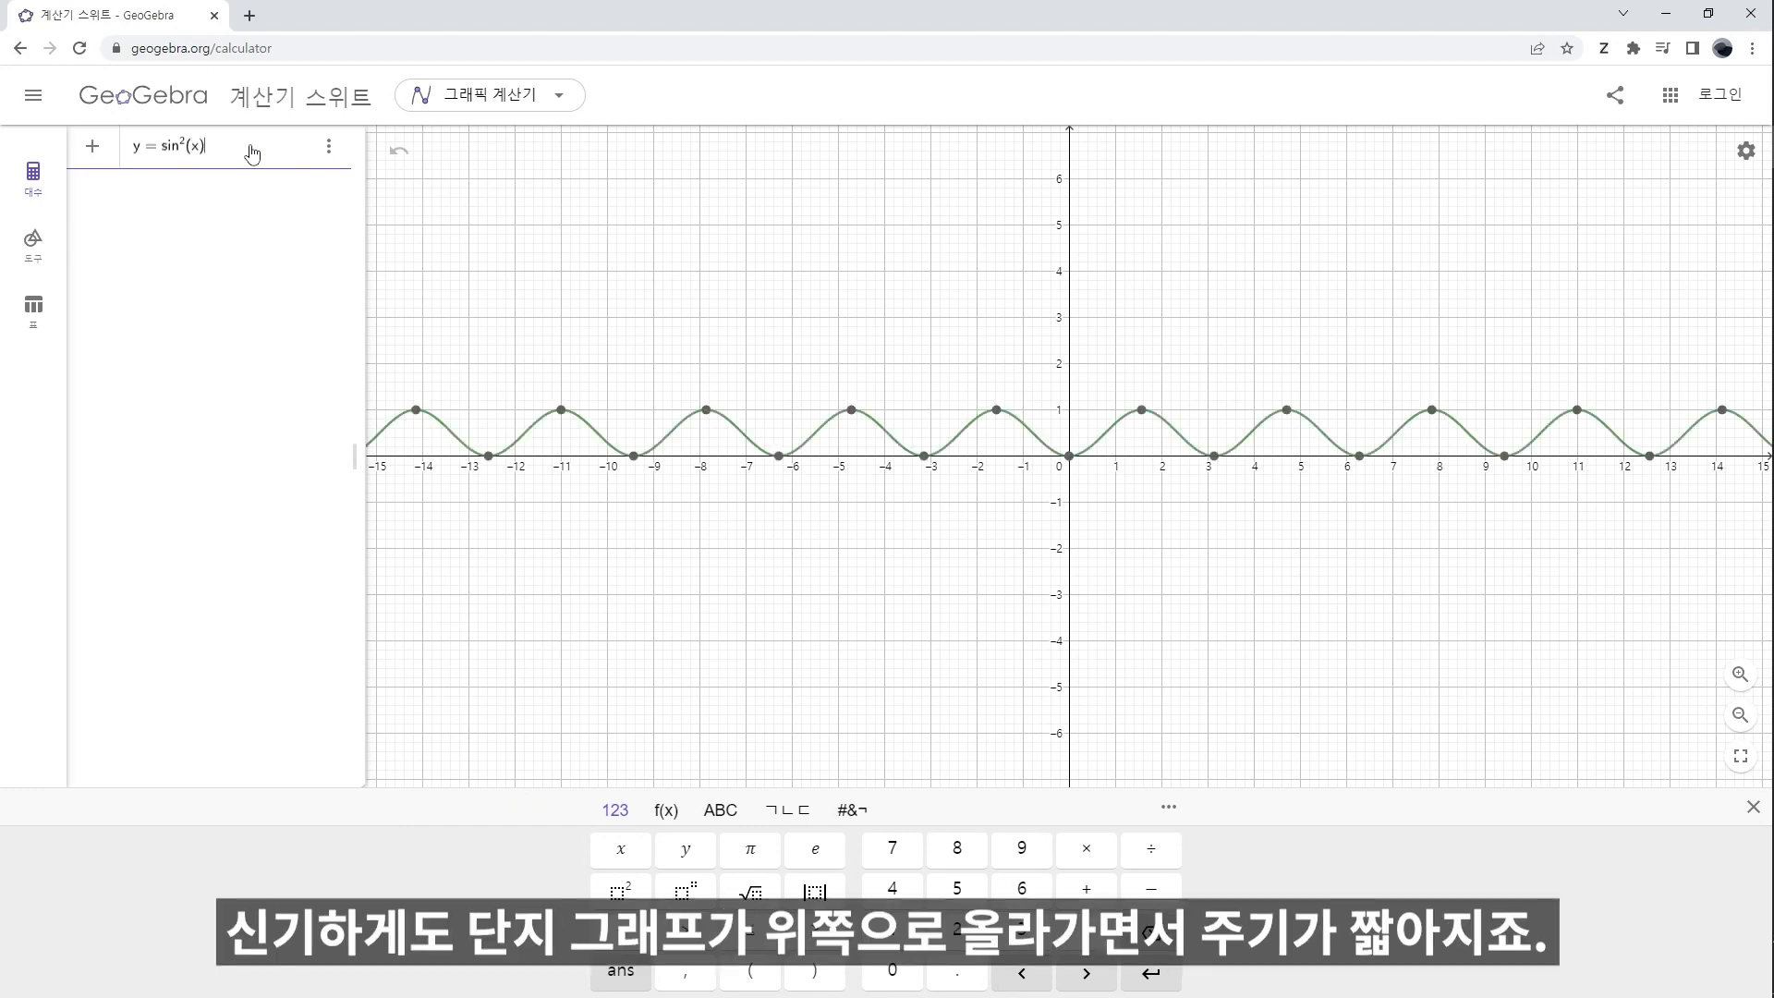
{"action": "left_click", "coordinate": [887, 339]}
{"action": "scroll", "coordinate": [1089, 345], "scroll_direction": "up", "scroll_amount": 2}
{"action": "scroll", "coordinate": [1089, 345], "scroll_direction": "up", "scroll_amount": 2}
{"action": "scroll", "coordinate": [1130, 404], "scroll_direction": "up", "scroll_amount": 1}
{"action": "scroll", "coordinate": [985, 388], "scroll_direction": "up", "scroll_amount": 2}
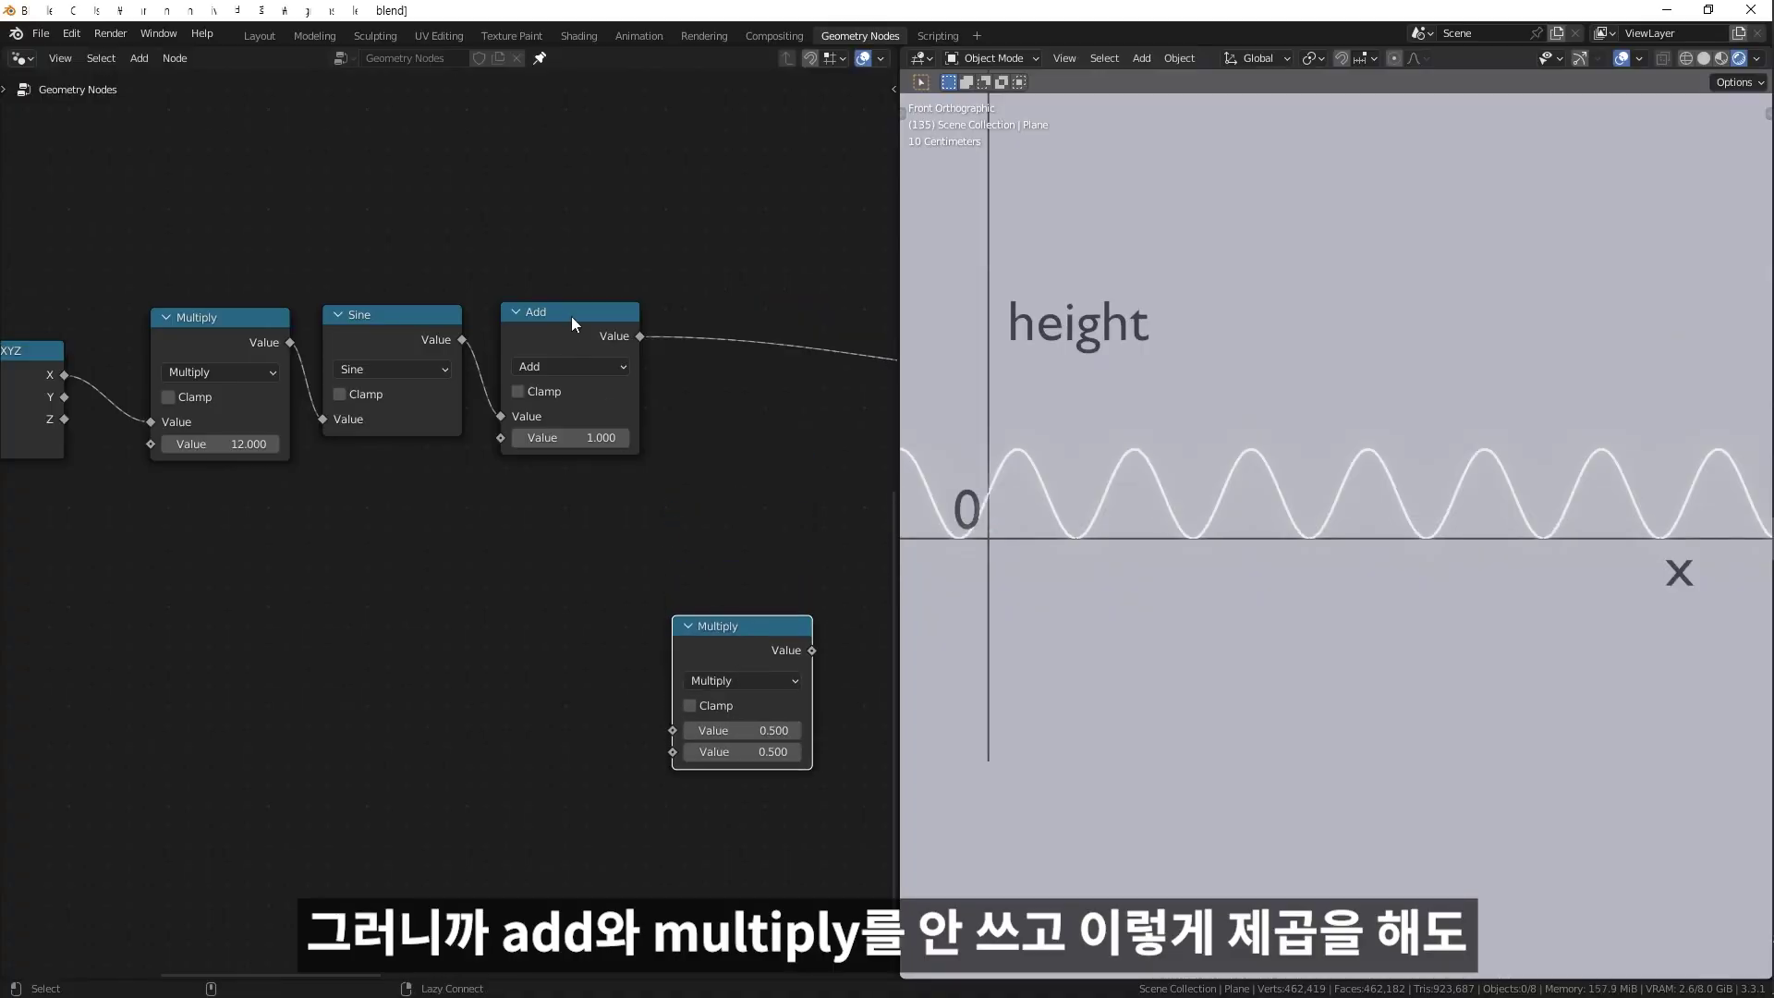
Pull the Add node out and insert a Power node with exponent 2 after Sine.
{"action": "left_click_drag", "start_coordinate": [572, 323], "coordinate": [546, 638], "text": "alt"}
{"action": "key", "text": "shift+a"}
{"action": "left_click", "coordinate": [602, 524]}
{"action": "left_click", "coordinate": [615, 451]}
{"action": "type", "text": "2"}
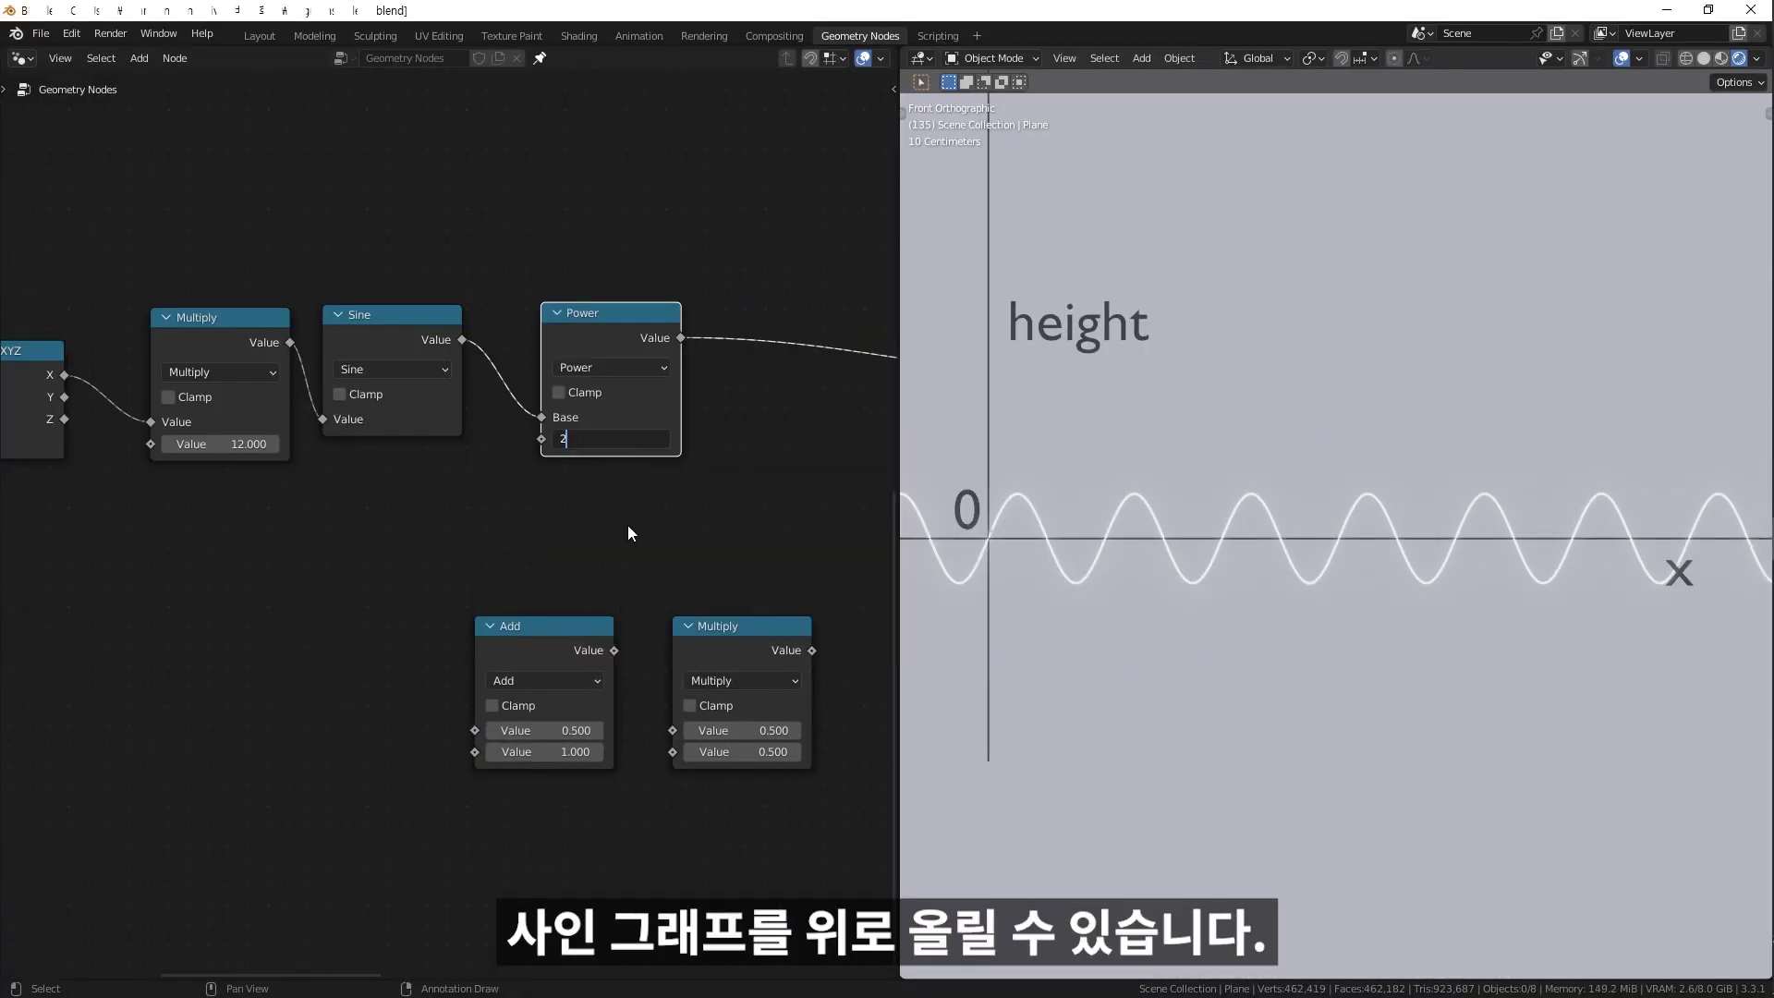
{"action": "key", "text": "Return"}
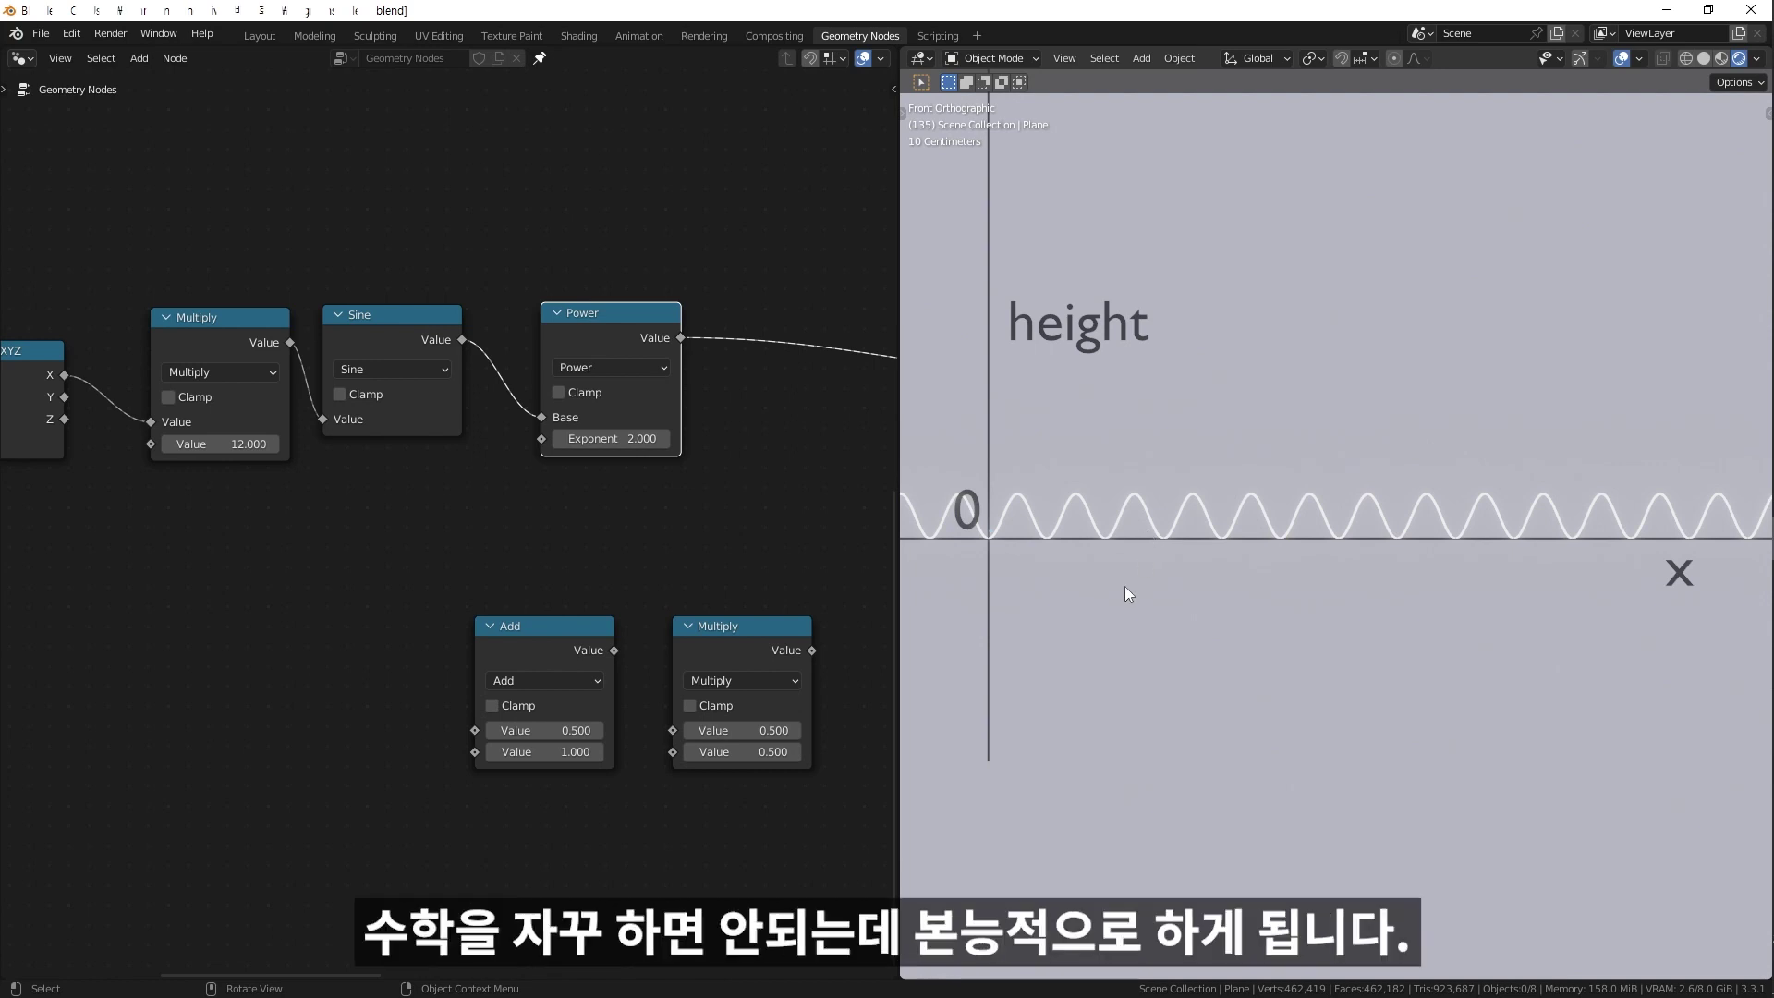
Delete the Add and Multiply nodes and shift the Multiply, Sine and Power nodes left.
{"action": "key", "text": "Delete"}
{"action": "scroll", "coordinate": [1234, 536], "scroll_direction": "up", "scroll_amount": 3}
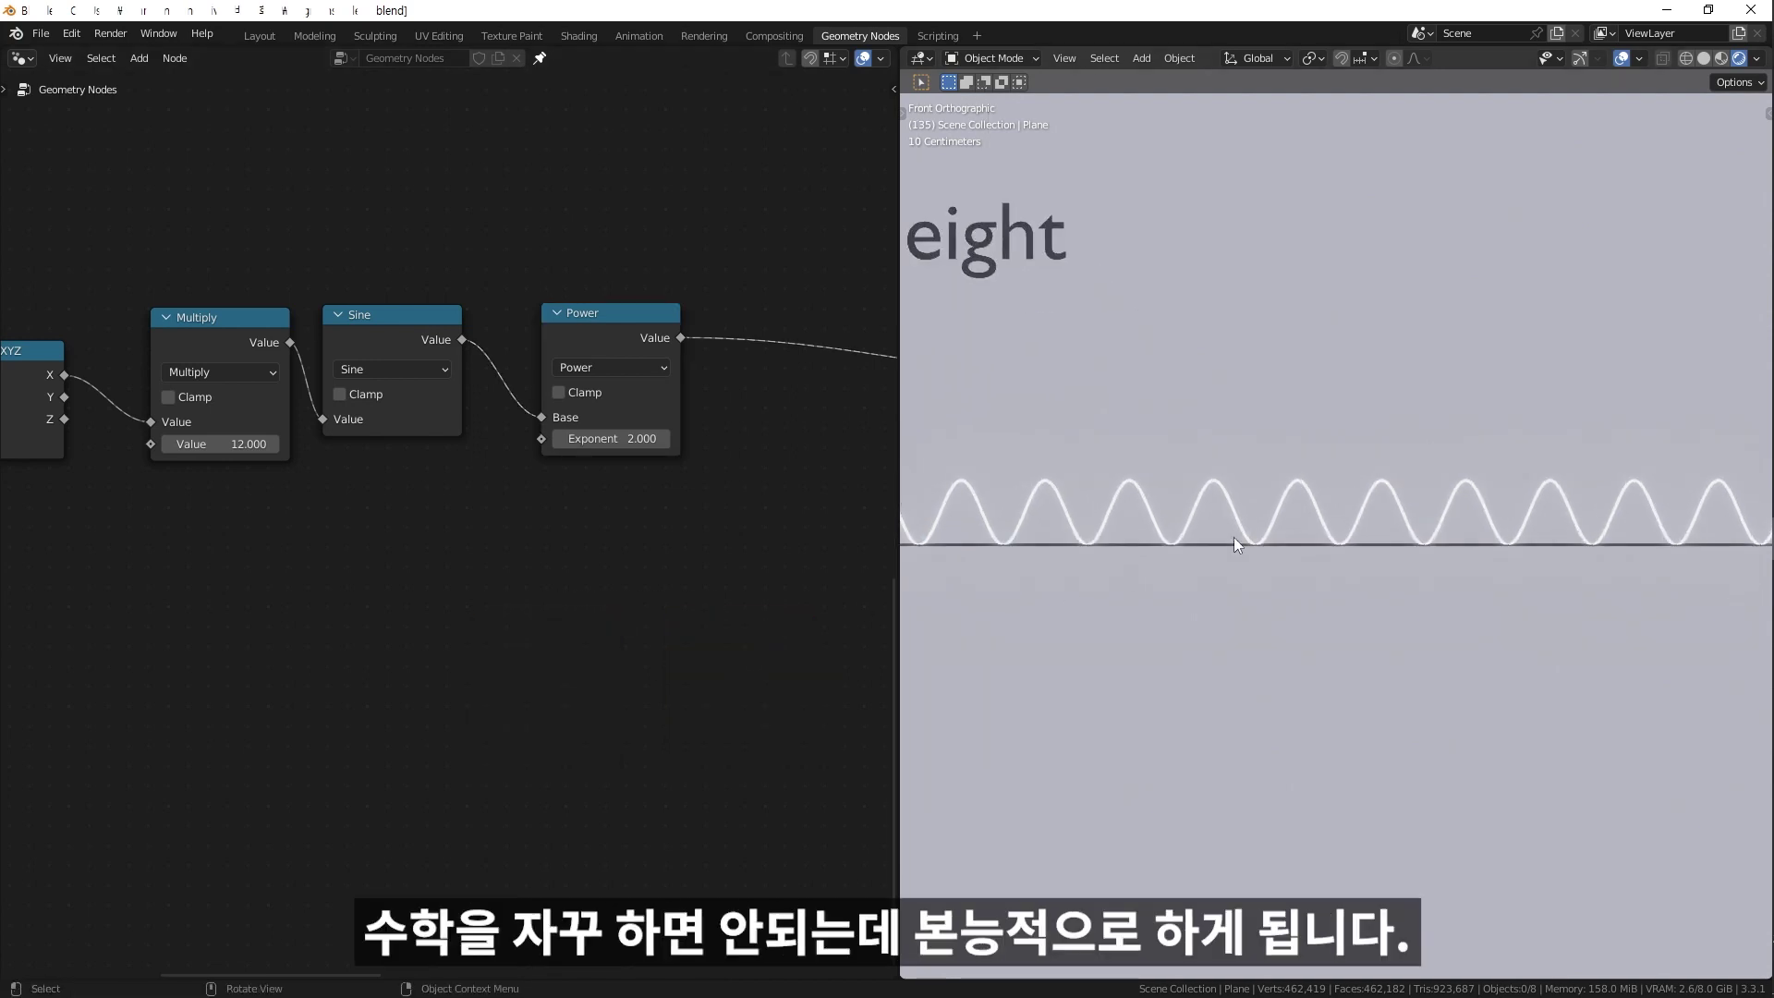
{"action": "scroll", "coordinate": [1234, 536], "scroll_direction": "up", "scroll_amount": 1}
{"action": "scroll", "coordinate": [1233, 536], "scroll_direction": "up", "scroll_amount": 1}
{"action": "scroll", "coordinate": [1234, 545], "scroll_direction": "down", "scroll_amount": 5}
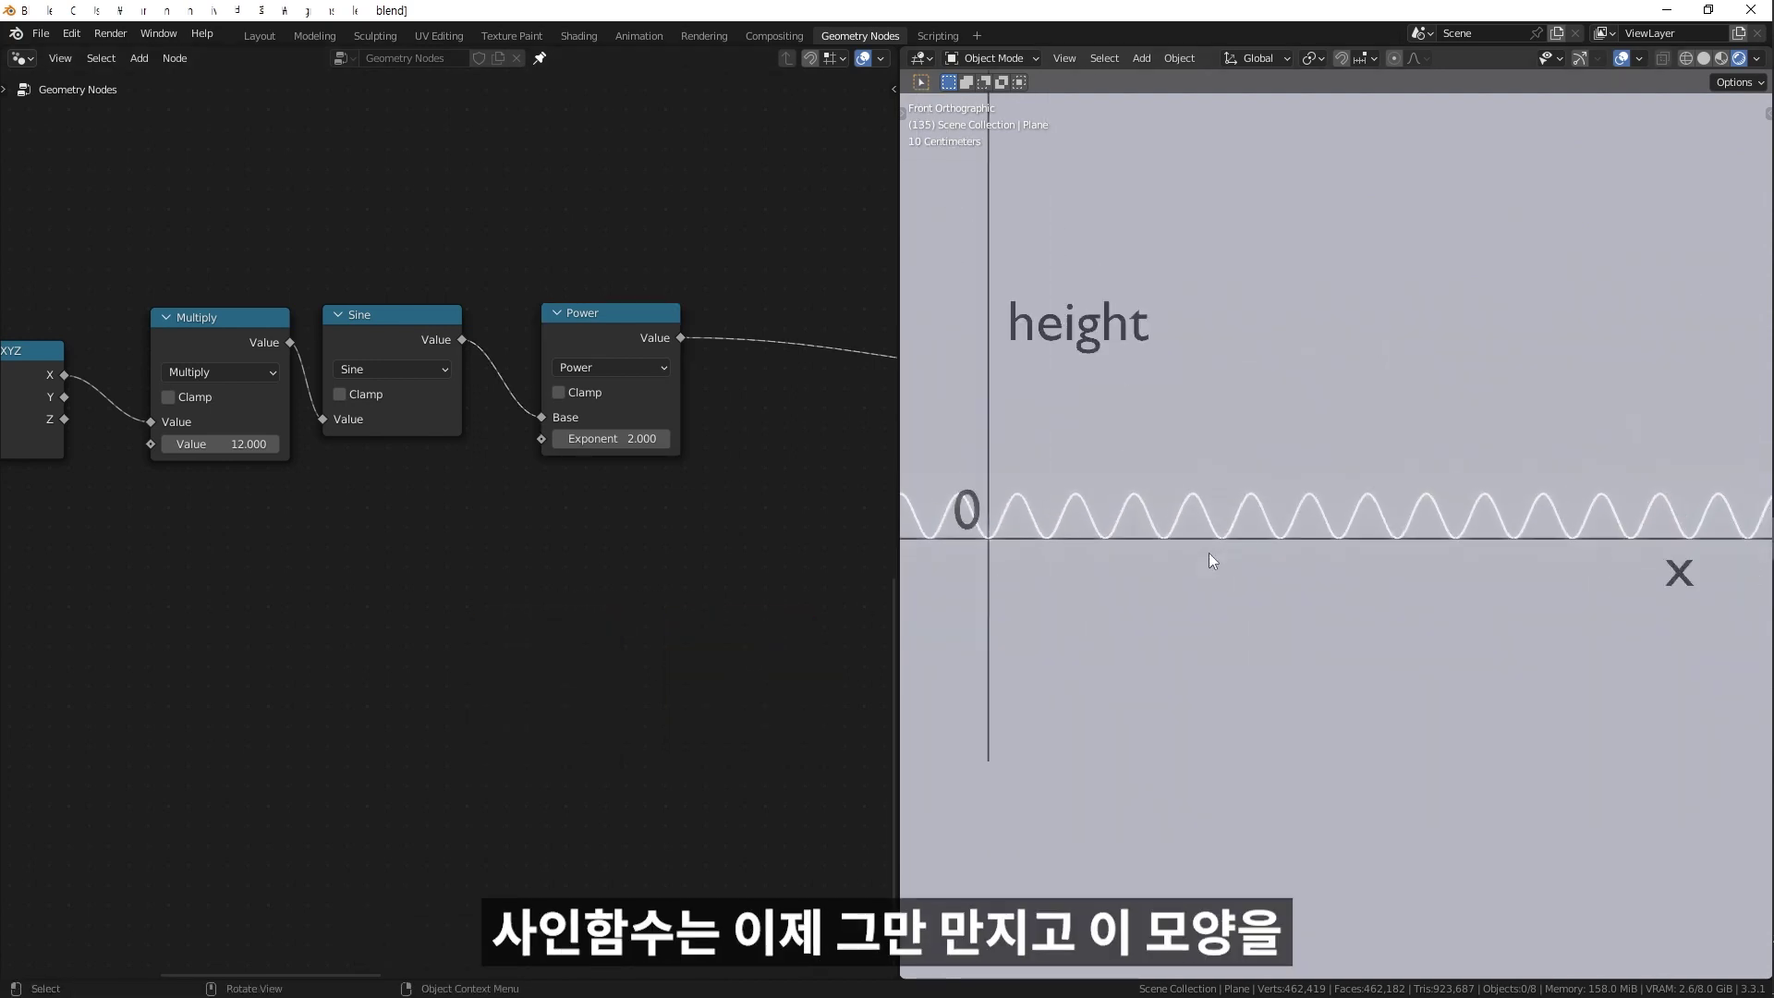
{"action": "left_click_drag", "start_coordinate": [580, 326], "coordinate": [537, 322]}
{"action": "left_click", "coordinate": [537, 321]}
{"action": "left_click_drag", "start_coordinate": [198, 269], "coordinate": [647, 462]}
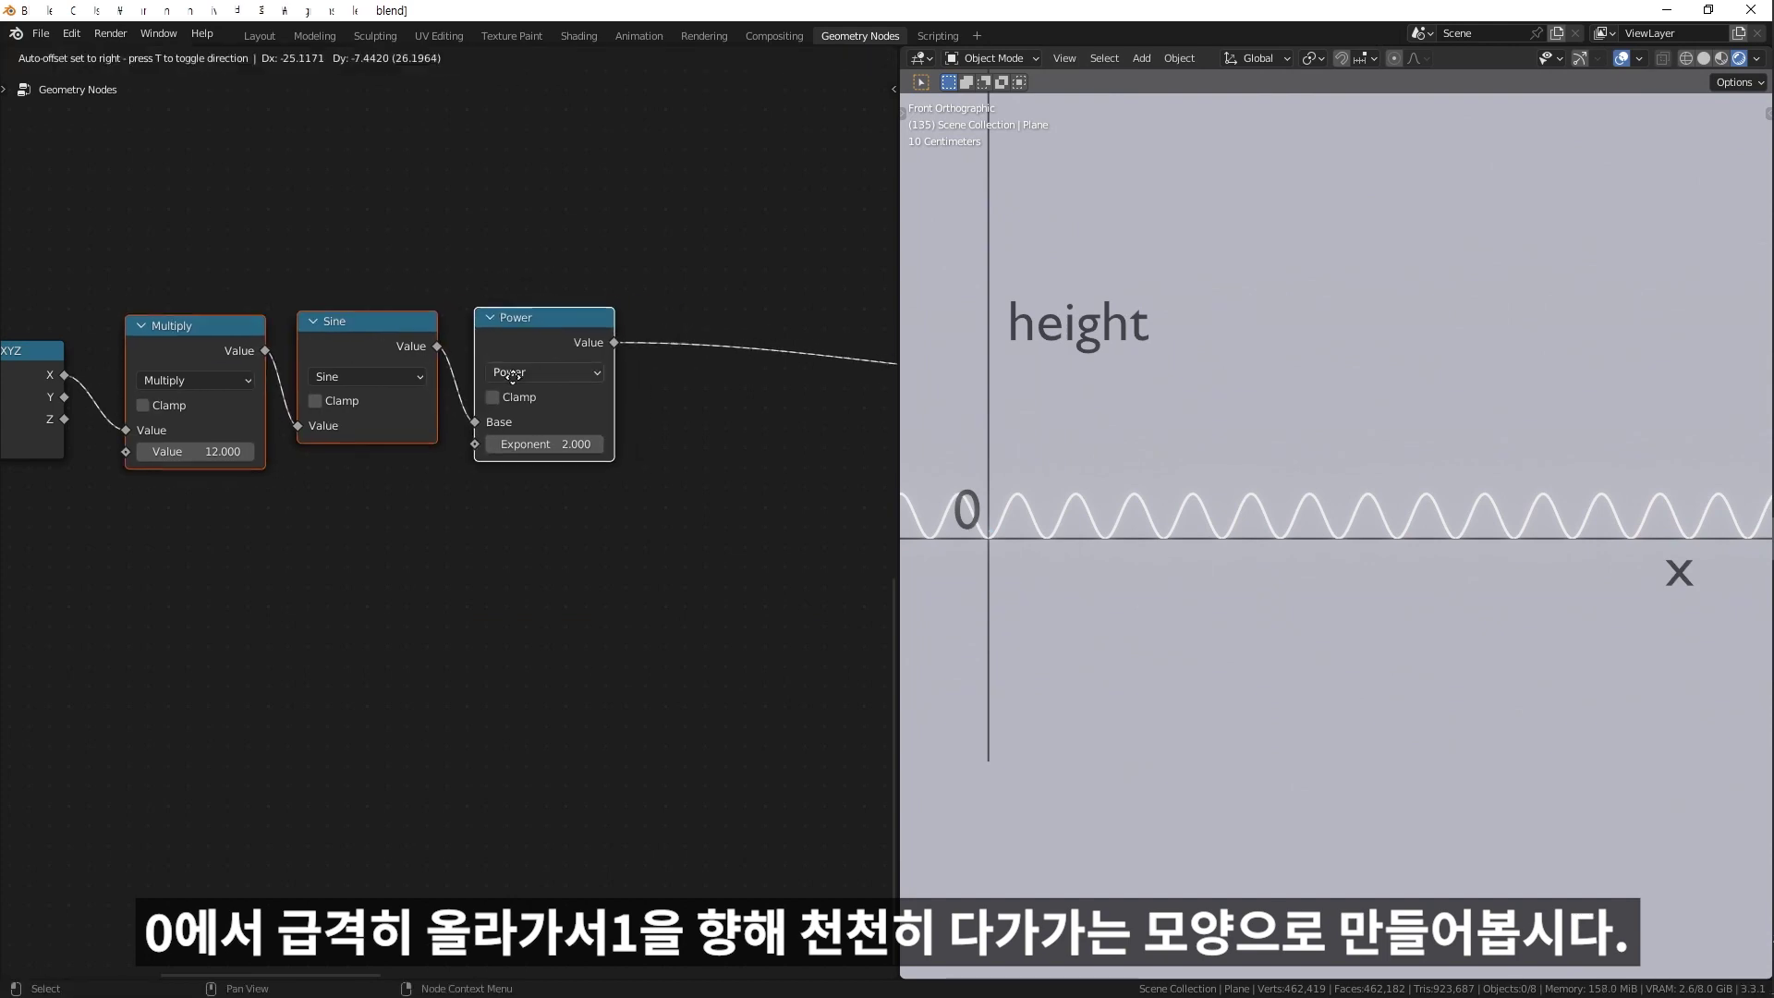
{"action": "key", "text": "g"}
{"action": "left_click", "coordinate": [602, 433]}
Duplicate the Power node into the output link with its exponent lowered to 0.1.
{"action": "left_click", "coordinate": [462, 320]}
{"action": "key", "text": "shift+d"}
{"action": "left_click", "coordinate": [659, 344]}
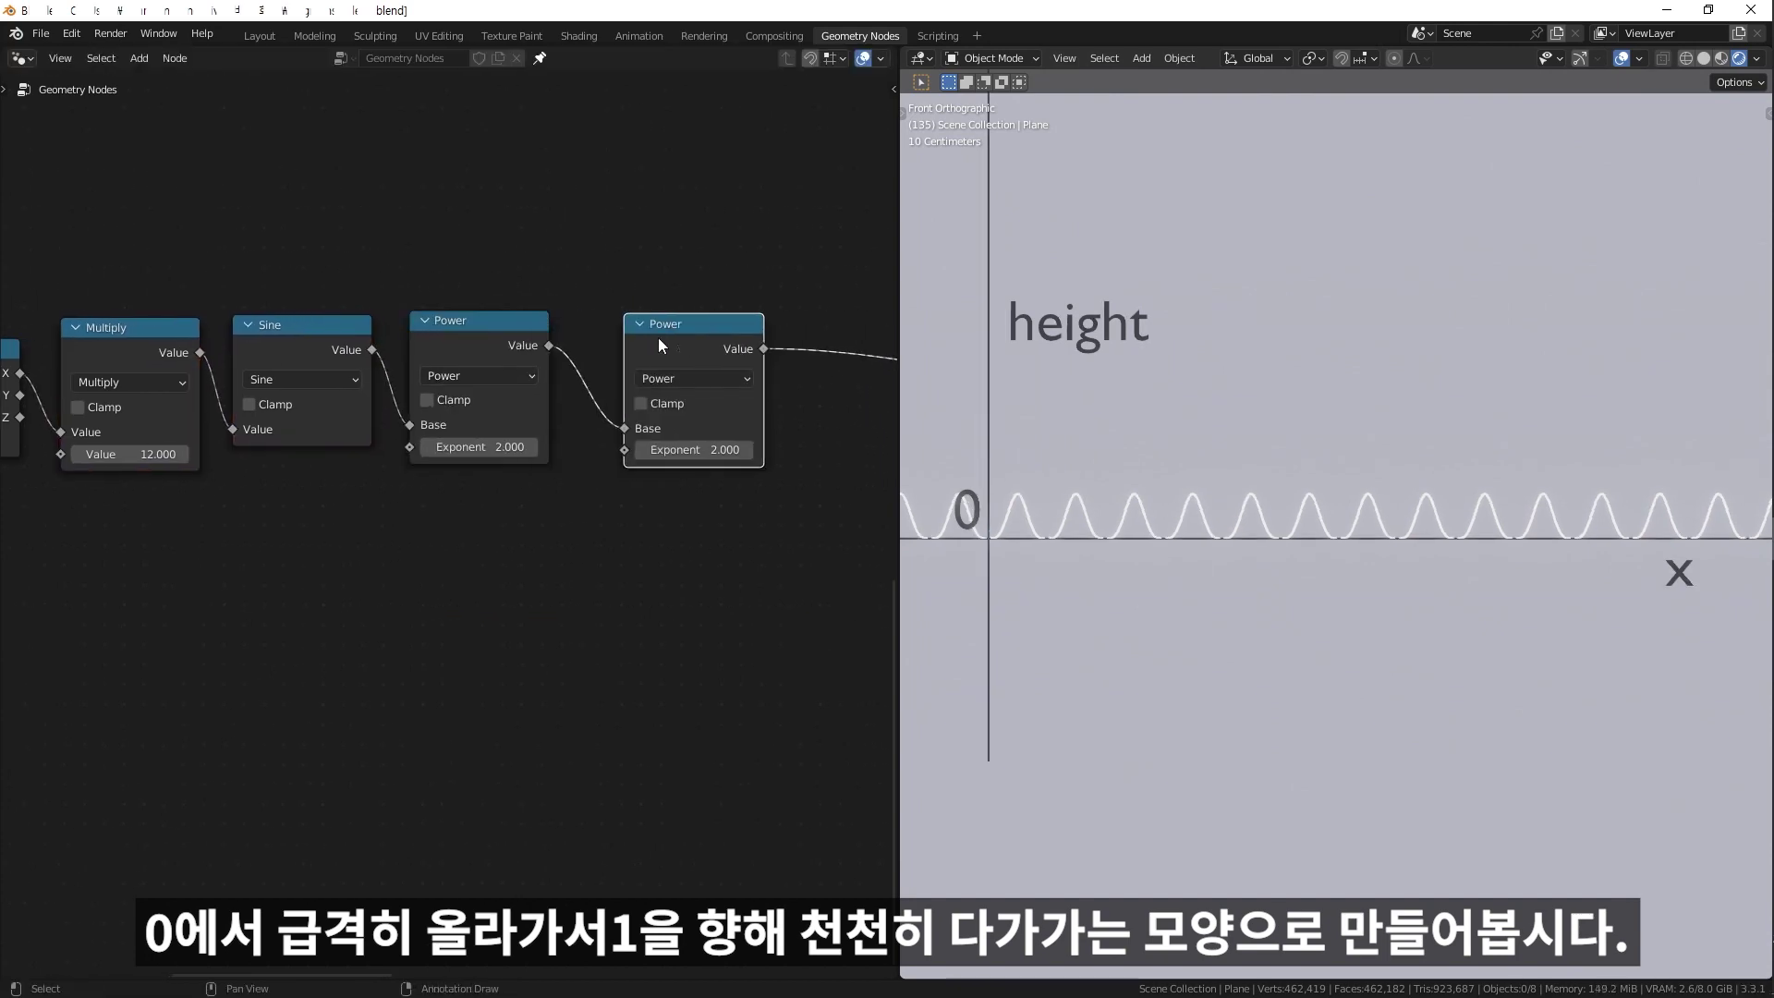
{"action": "left_click_drag", "start_coordinate": [703, 449], "coordinate": [665, 449]}
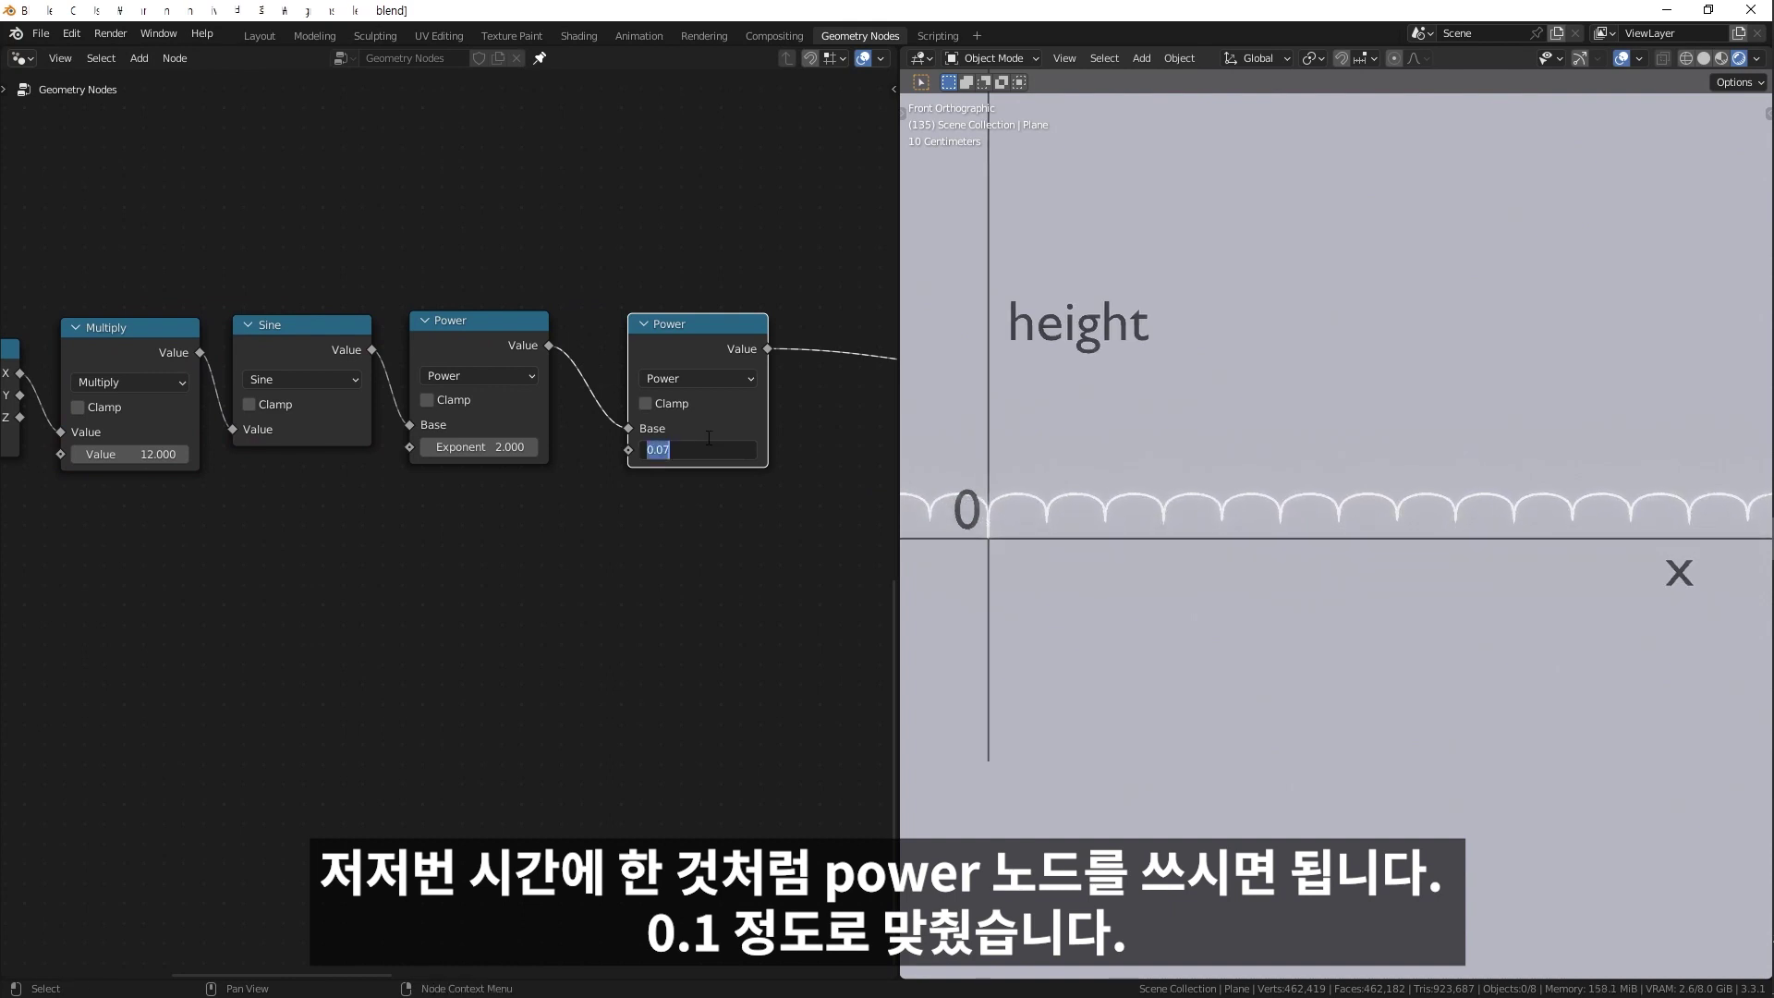
{"action": "scroll", "coordinate": [1035, 467], "scroll_direction": "up", "scroll_amount": 1}
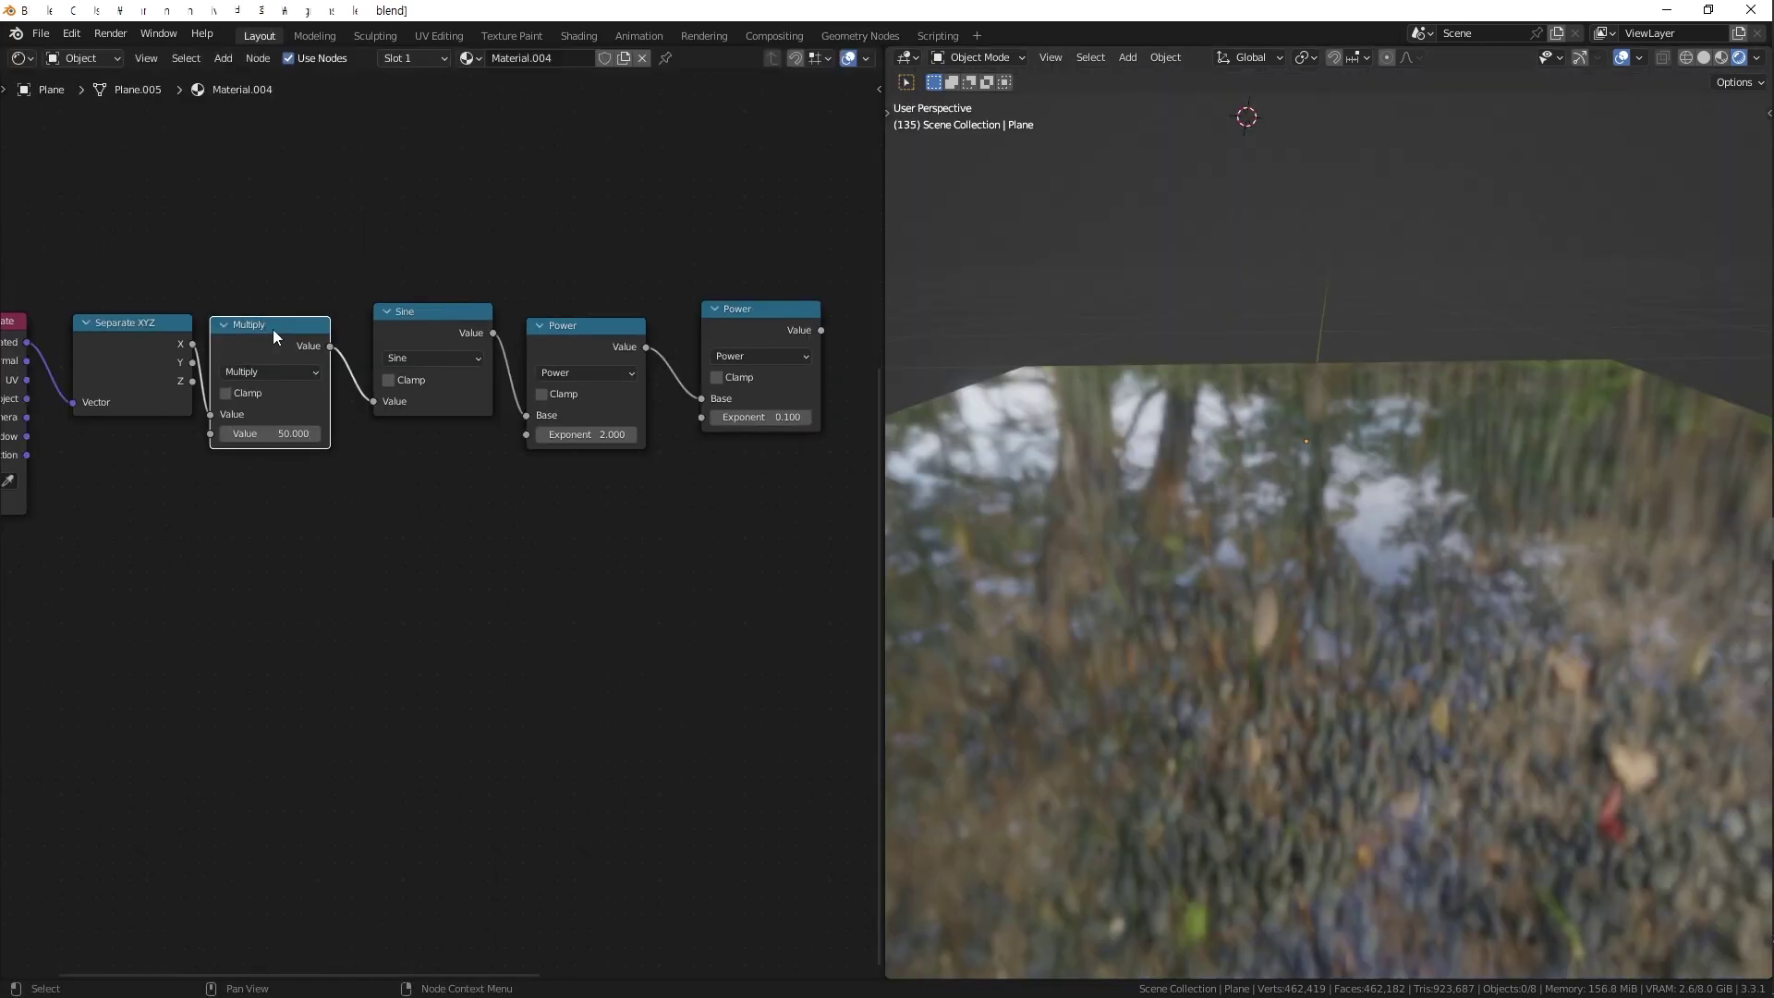
Connect the last Power output to Bump Height and view the striped plane at an angle.
{"action": "left_click", "coordinate": [428, 332]}
{"action": "middle_click_drag", "start_coordinate": [785, 342], "coordinate": [693, 342]}
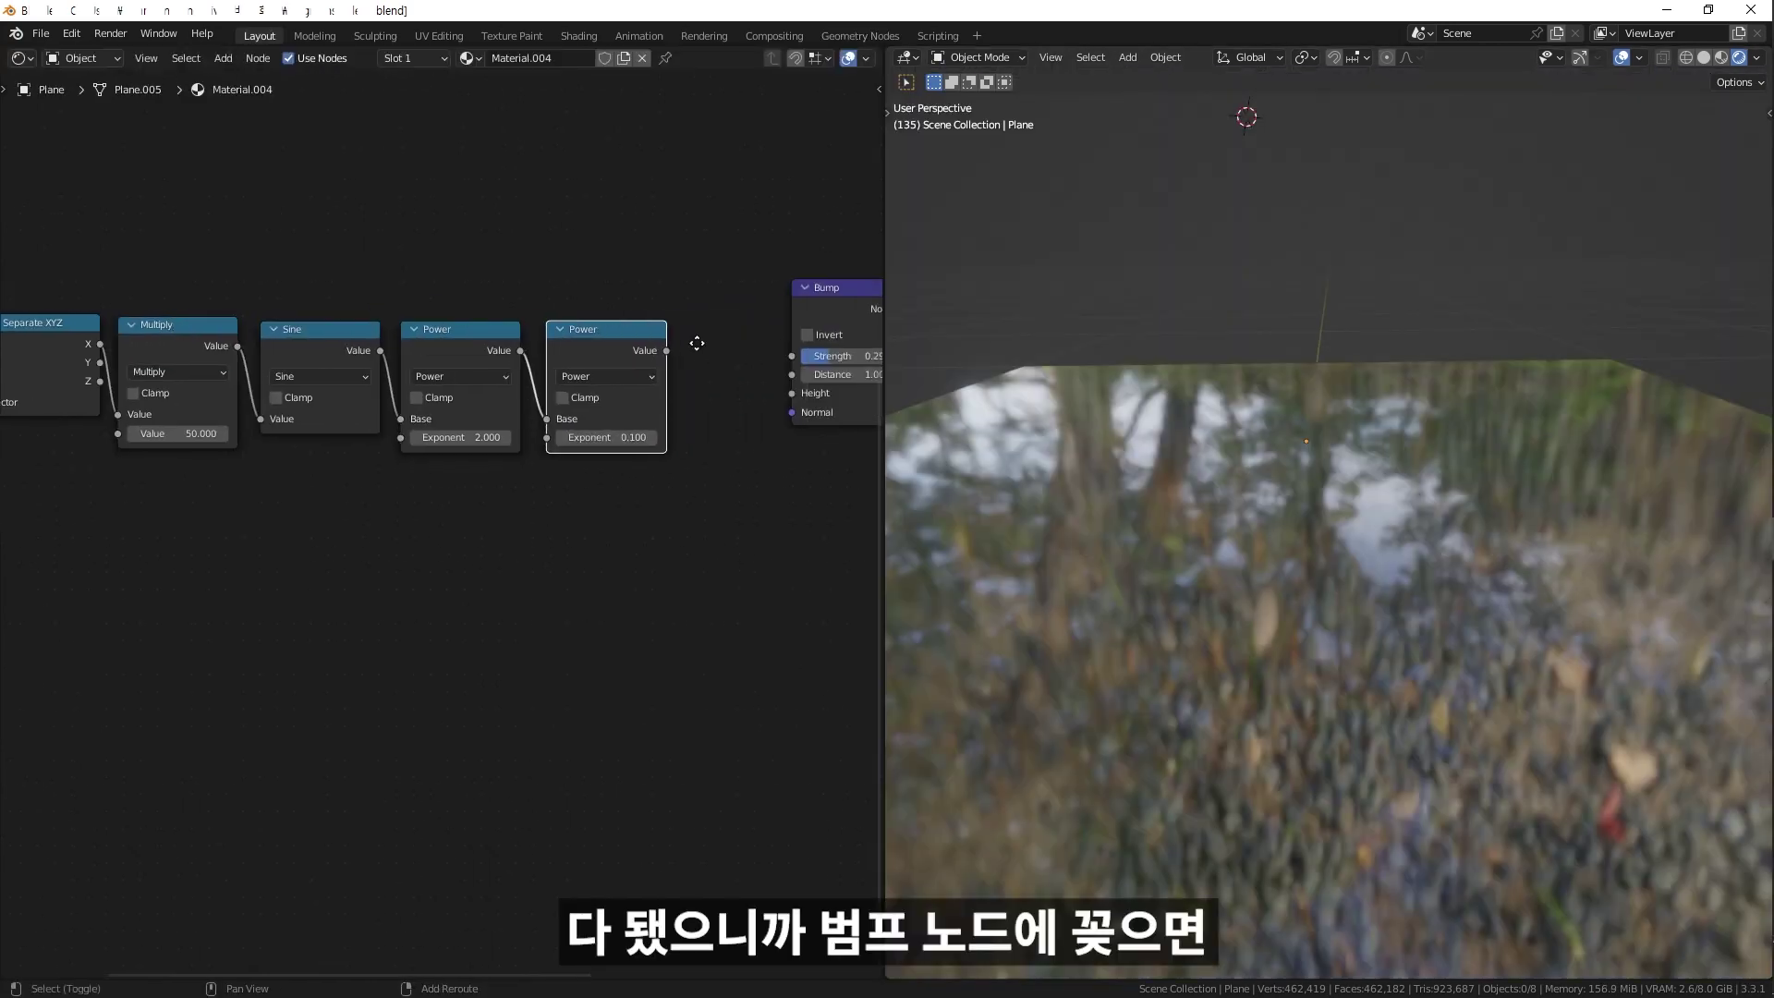
{"action": "left_click_drag", "start_coordinate": [666, 351], "coordinate": [792, 393]}
{"action": "mouse_move", "coordinate": [1063, 518]}
{"action": "middle_mouse_down"}
{"action": "mouse_move", "coordinate": [1349, 634]}
{"action": "mouse_move", "coordinate": [1325, 574]}
{"action": "mouse_move", "coordinate": [1310, 608]}
{"action": "mouse_move", "coordinate": [1192, 611]}
{"action": "mouse_move", "coordinate": [1306, 651]}
{"action": "mouse_move", "coordinate": [1278, 646]}
{"action": "middle_mouse_up"}
{"action": "middle_click_drag", "start_coordinate": [738, 515], "coordinate": [620, 568]}
{"action": "scroll", "coordinate": [620, 568], "scroll_direction": "up", "scroll_amount": 2}
Raise Bump Strength to 1 and Multiply to 112.2, and expand the Bump node.
{"action": "mouse_move", "coordinate": [720, 401]}
{"action": "left_mouse_down"}
{"action": "mouse_move", "coordinate": [737, 407]}
{"action": "mouse_move", "coordinate": [660, 407]}
{"action": "left_mouse_up"}
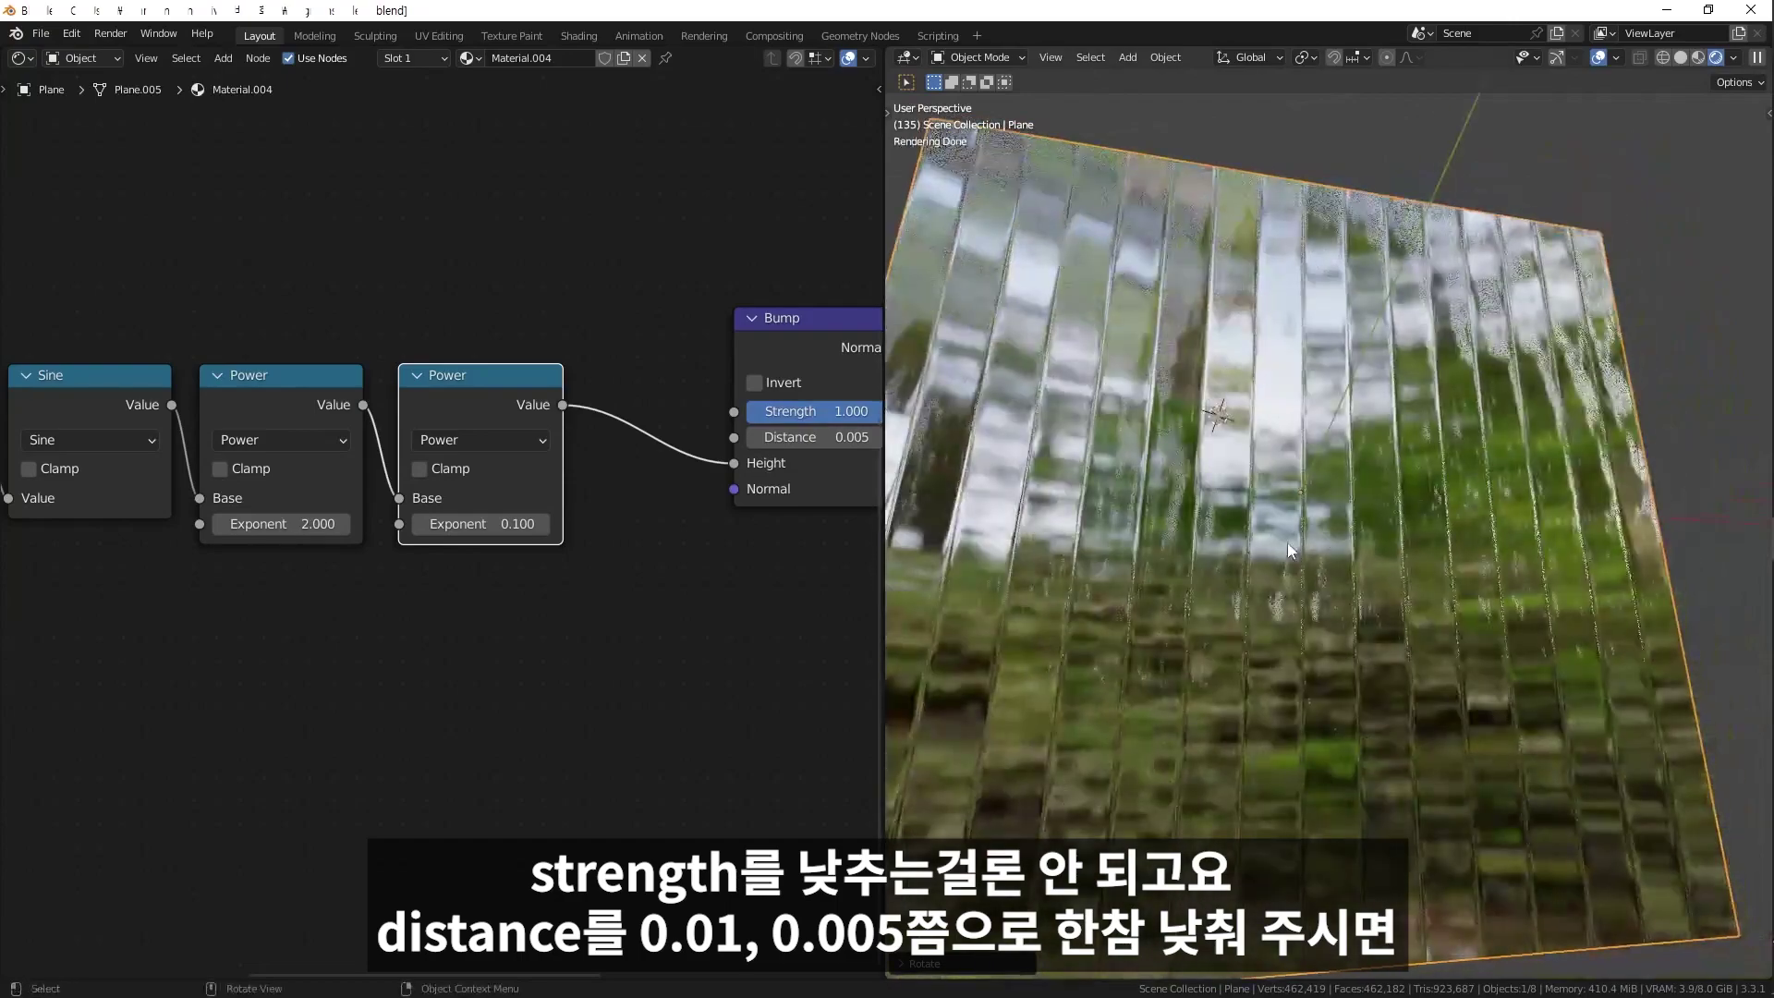
{"action": "left_click_drag", "start_coordinate": [305, 483], "coordinate": [319, 483]}
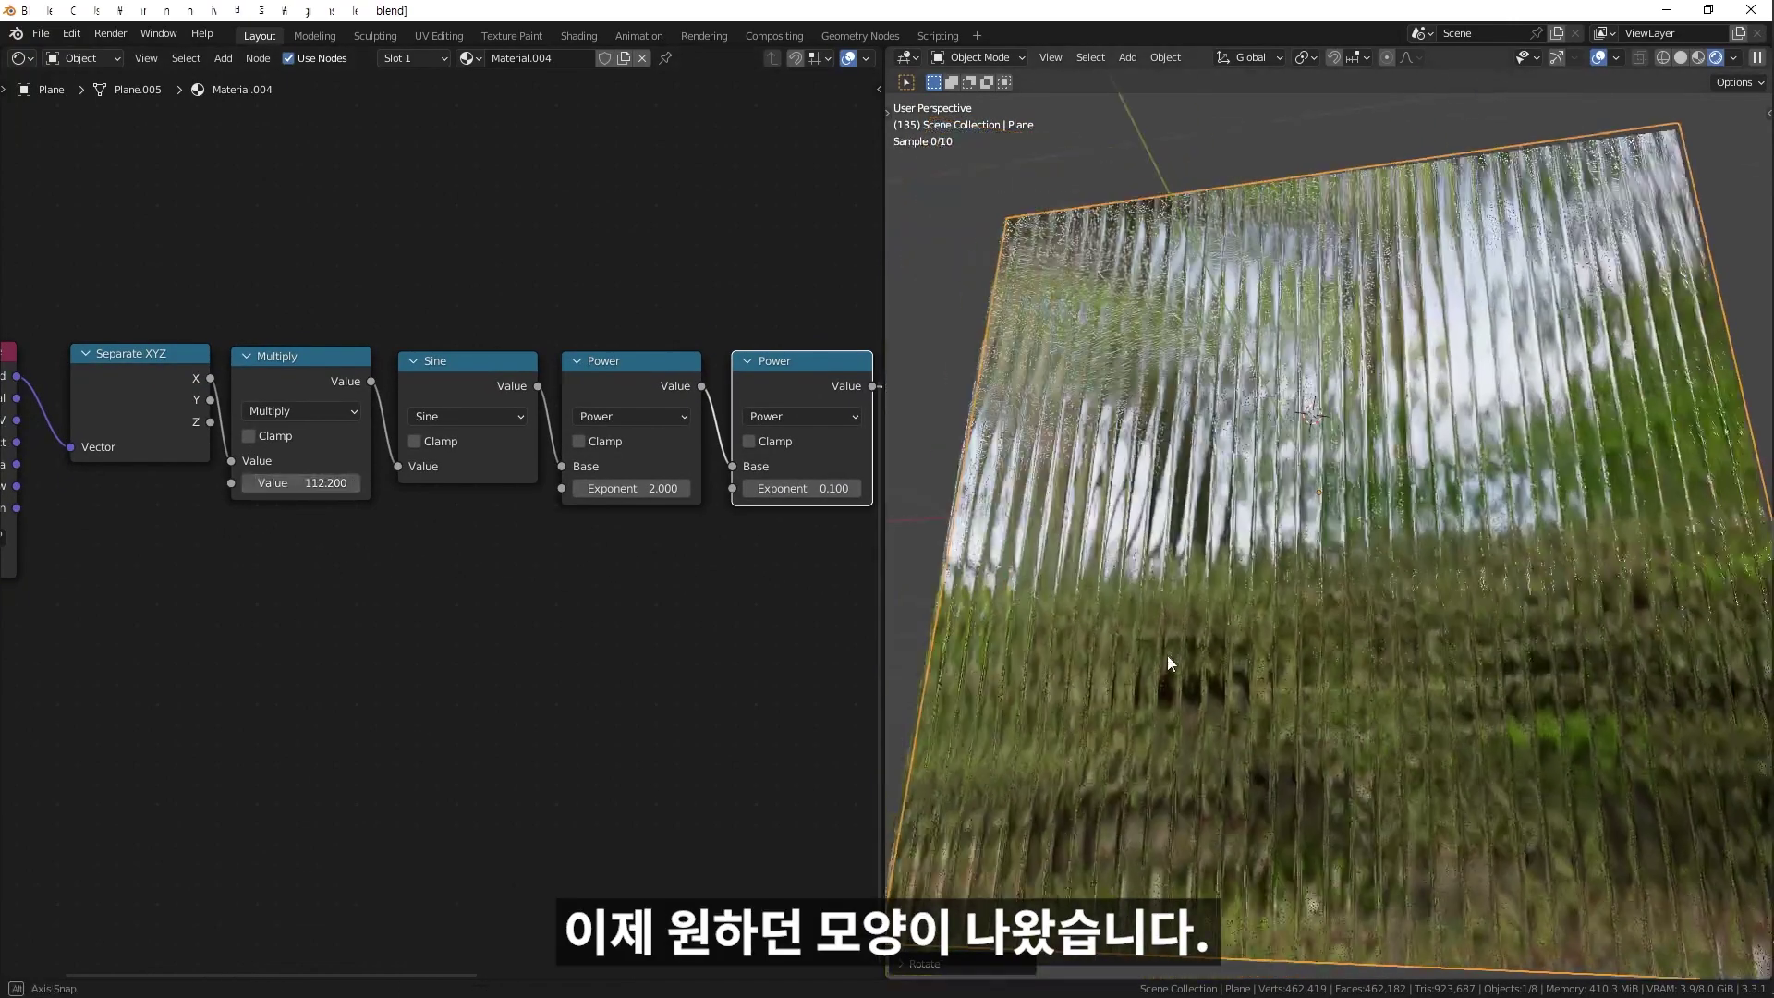
{"action": "mouse_move", "coordinate": [1167, 656]}
{"action": "middle_mouse_down"}
{"action": "mouse_move", "coordinate": [1203, 656]}
{"action": "mouse_move", "coordinate": [1153, 613]}
{"action": "mouse_move", "coordinate": [1213, 586]}
{"action": "mouse_move", "coordinate": [1272, 603]}
{"action": "mouse_move", "coordinate": [1238, 606]}
{"action": "middle_mouse_up"}
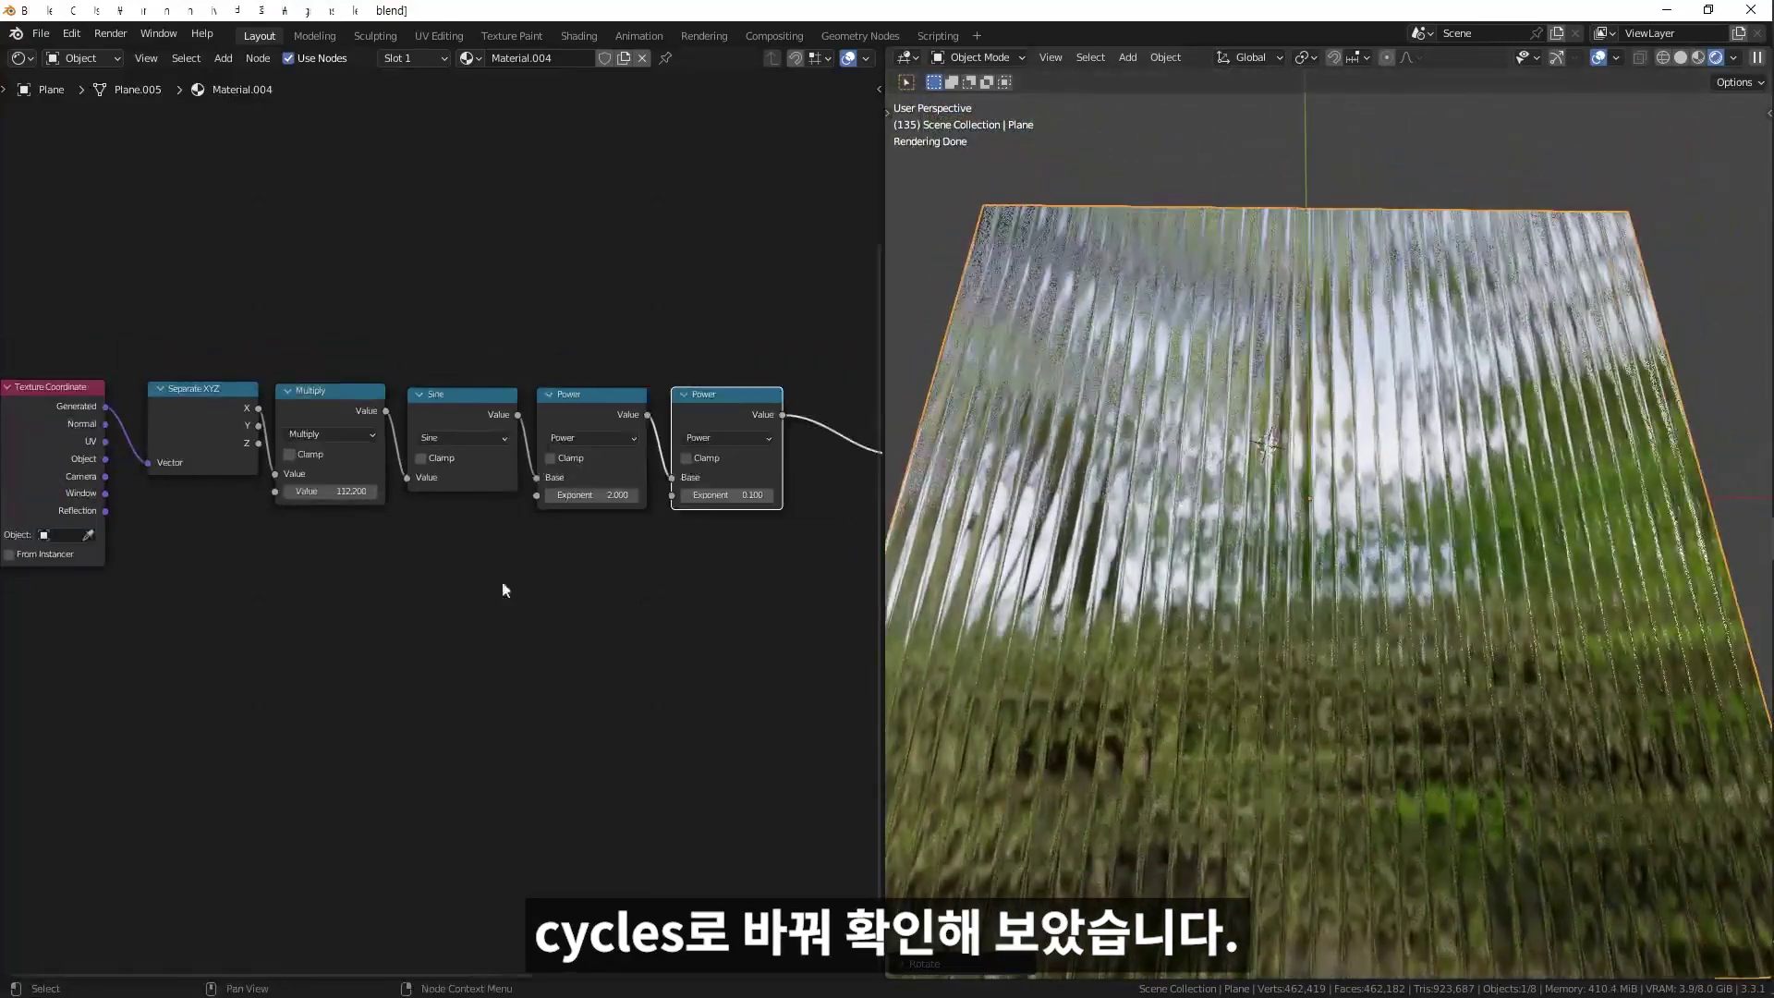
{"action": "mouse_move", "coordinate": [503, 586]}
{"action": "middle_mouse_down"}
{"action": "mouse_move", "coordinate": [448, 574]}
{"action": "mouse_move", "coordinate": [527, 575]}
{"action": "mouse_move", "coordinate": [459, 579]}
{"action": "middle_mouse_up"}
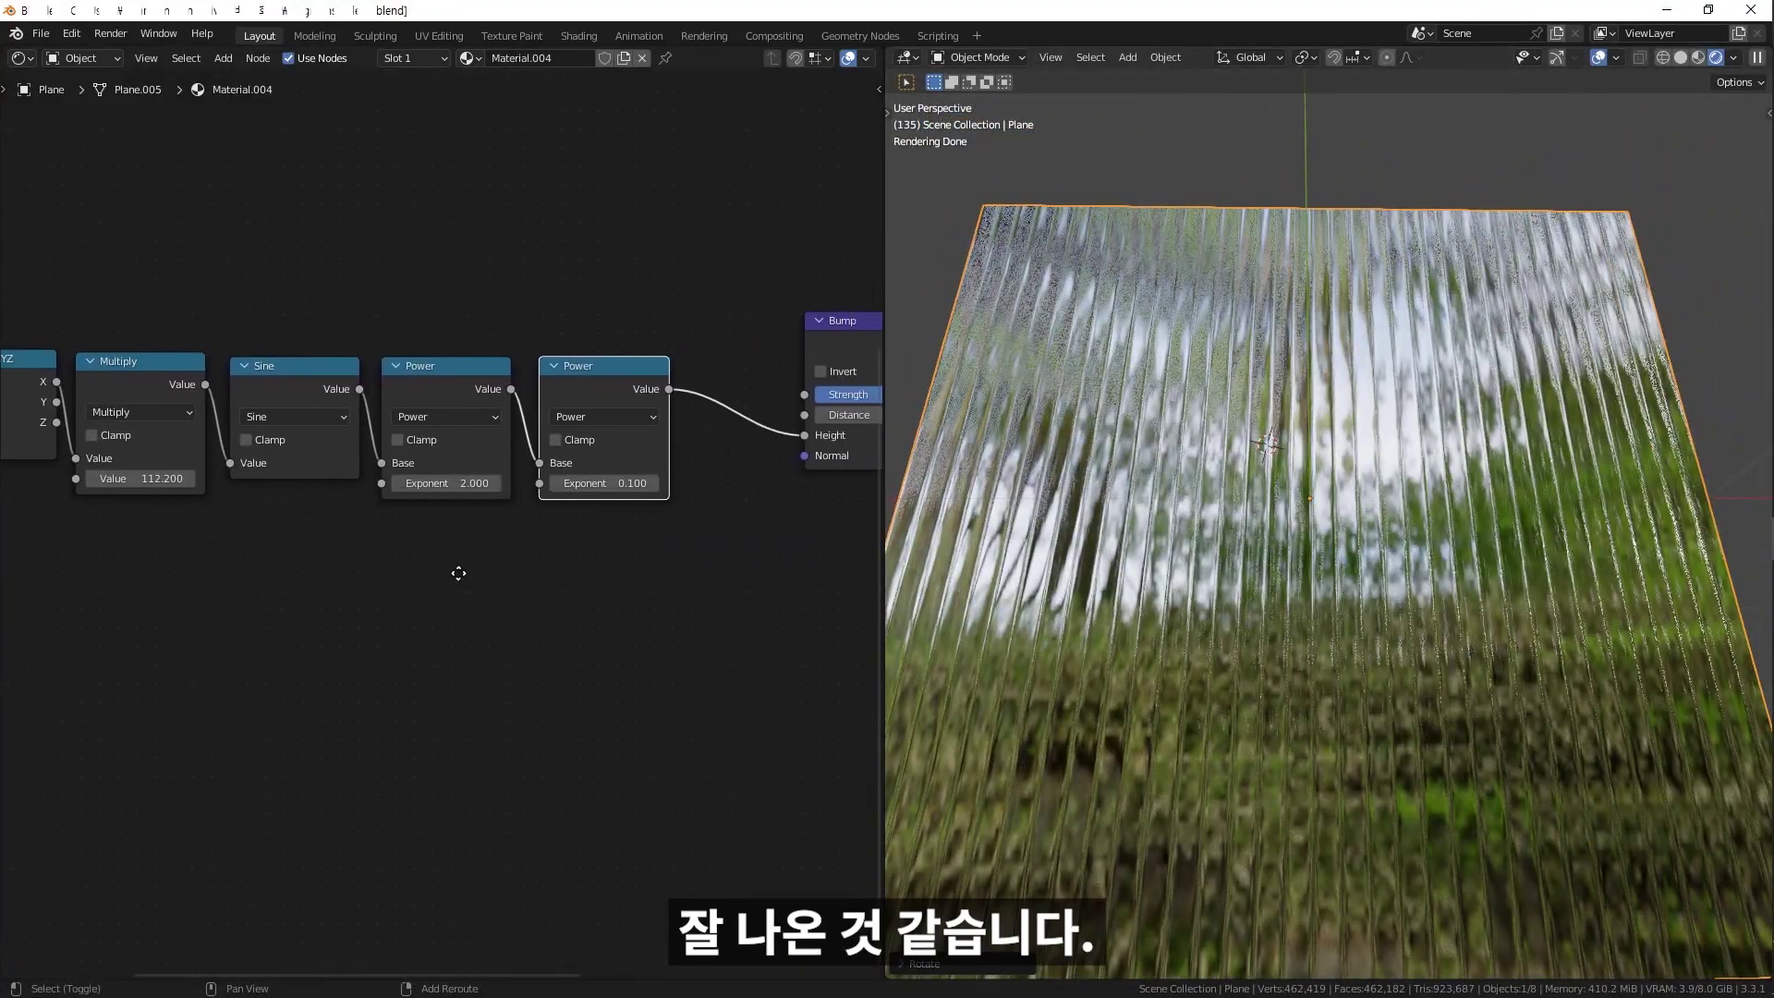
{"action": "left_click", "coordinate": [820, 320]}
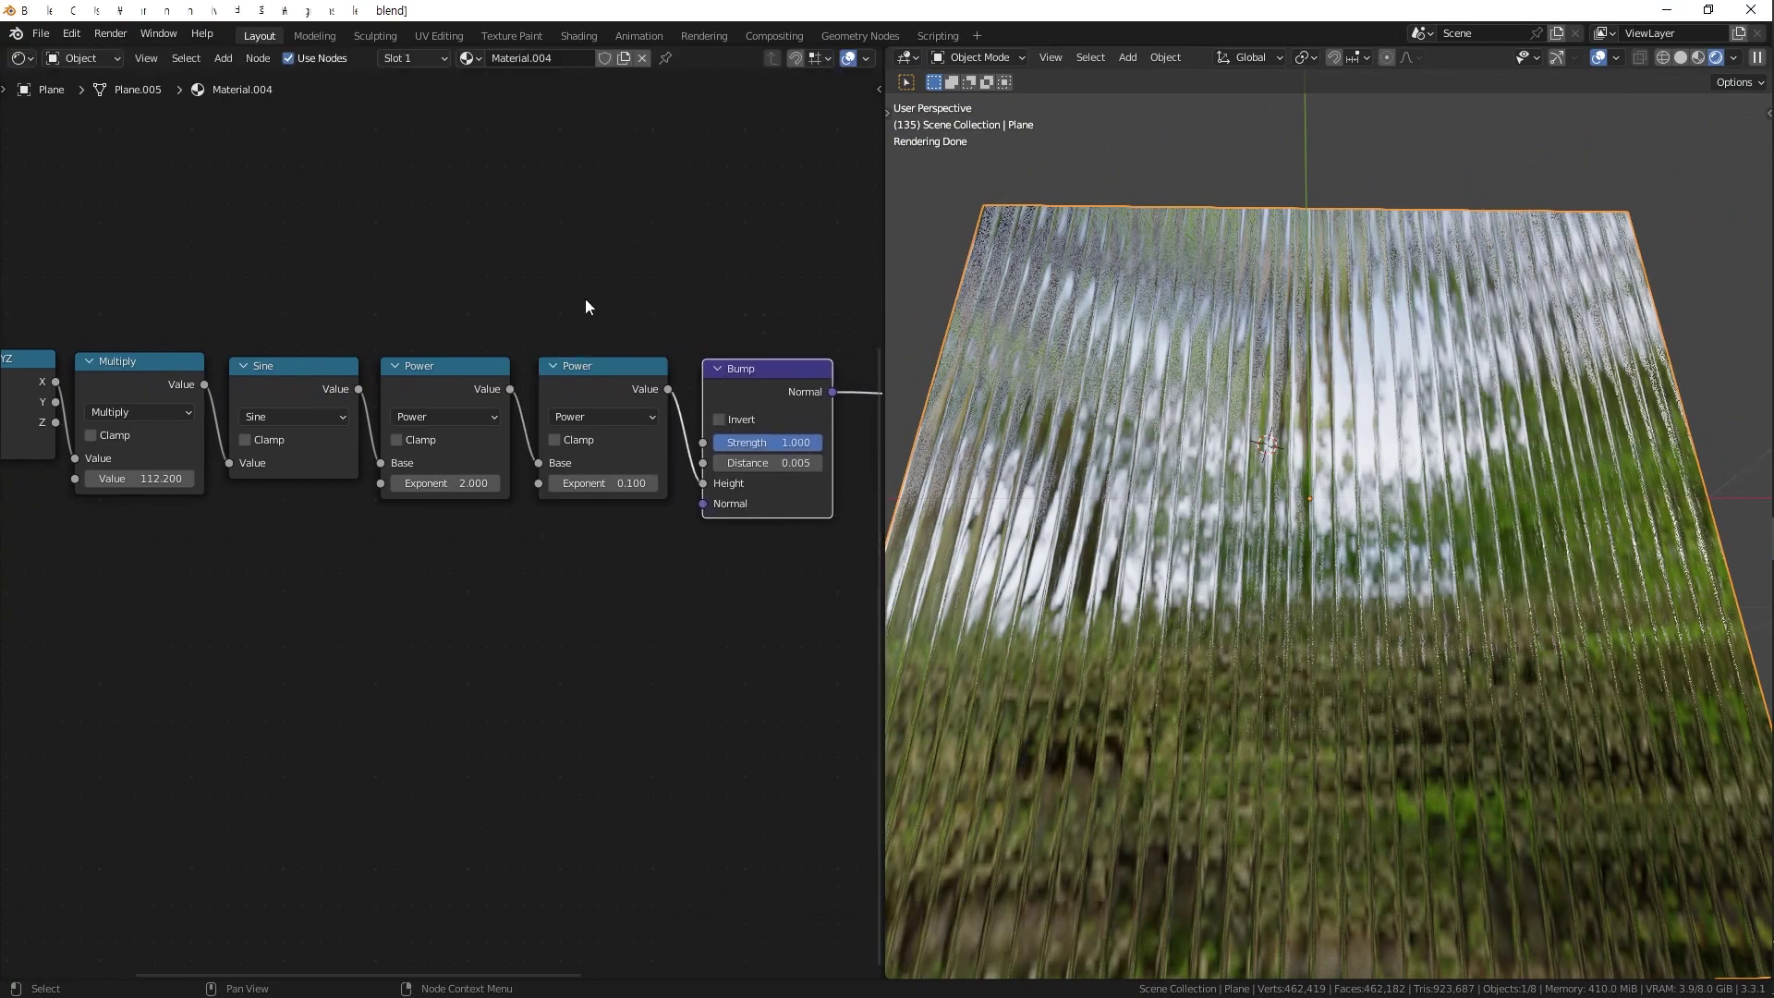
{"action": "middle_click_drag", "start_coordinate": [585, 297], "coordinate": [635, 253]}
{"action": "scroll", "coordinate": [615, 265], "scroll_direction": "down", "scroll_amount": 1}
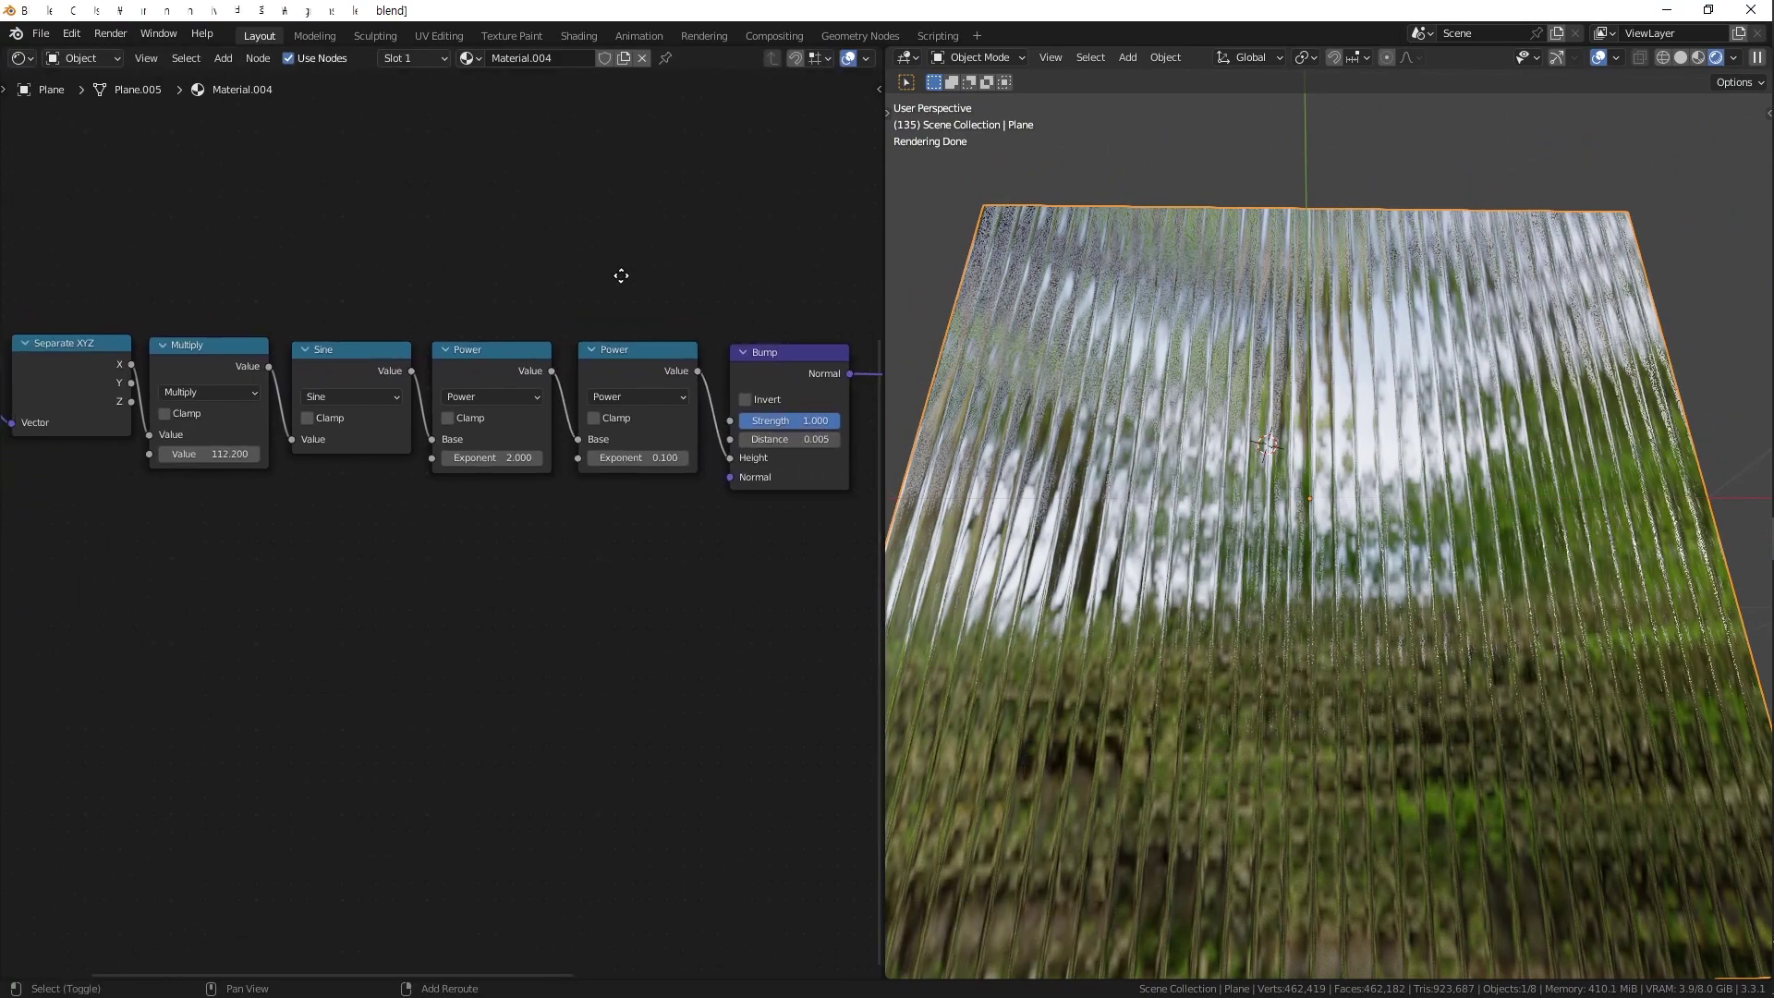